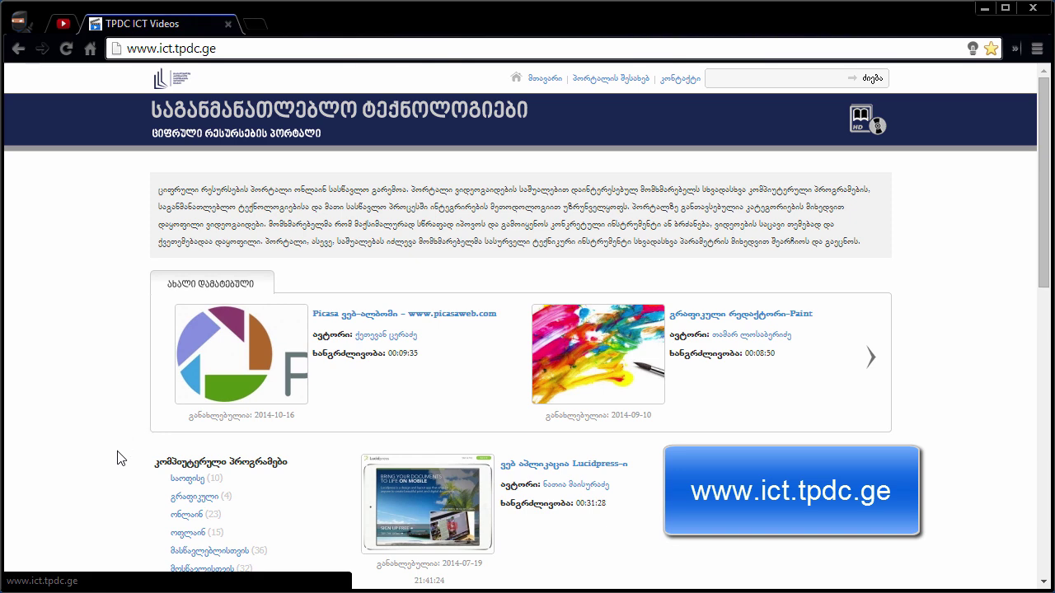
# Open the Excel 2013 spreadsheets video in the TPDC ICT Videos portal's office-software category, then minimize Chrome
pyautogui.click(188, 481)
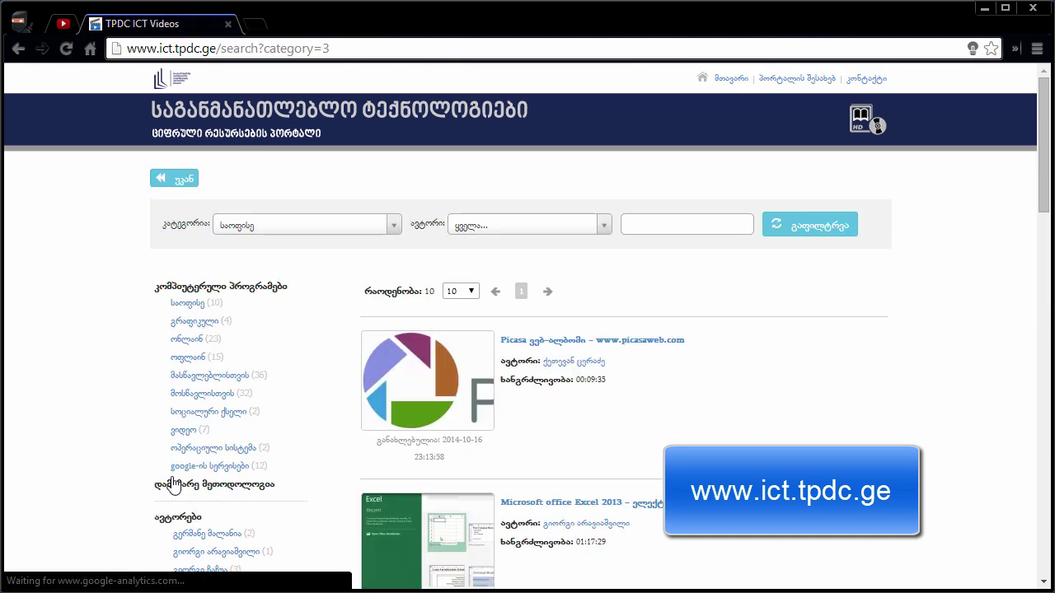
pyautogui.moveTo(1045, 159); pyautogui.dragTo(1045, 219)
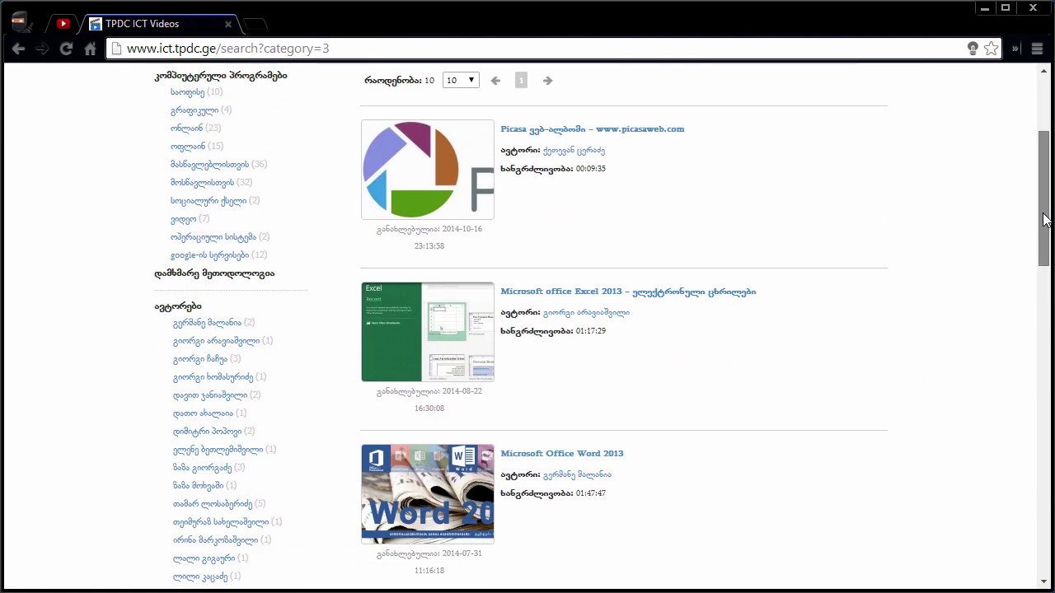
pyautogui.click(558, 266)
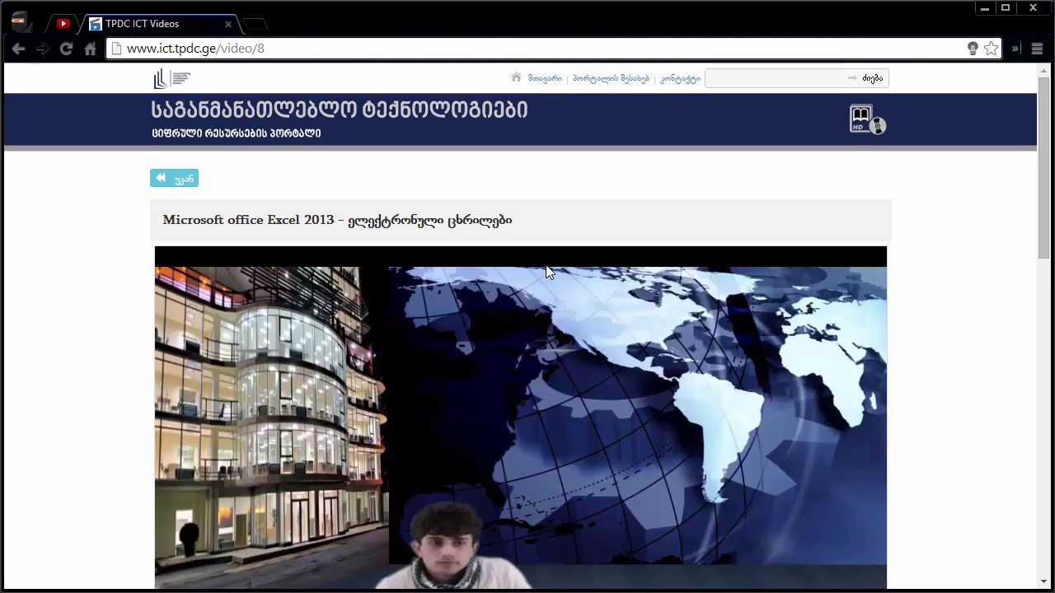
pyautogui.moveTo(1043, 165)
pyautogui.mouseDown()
pyautogui.moveTo(1033, 270)
pyautogui.moveTo(1027, 160)
pyautogui.mouseUp()
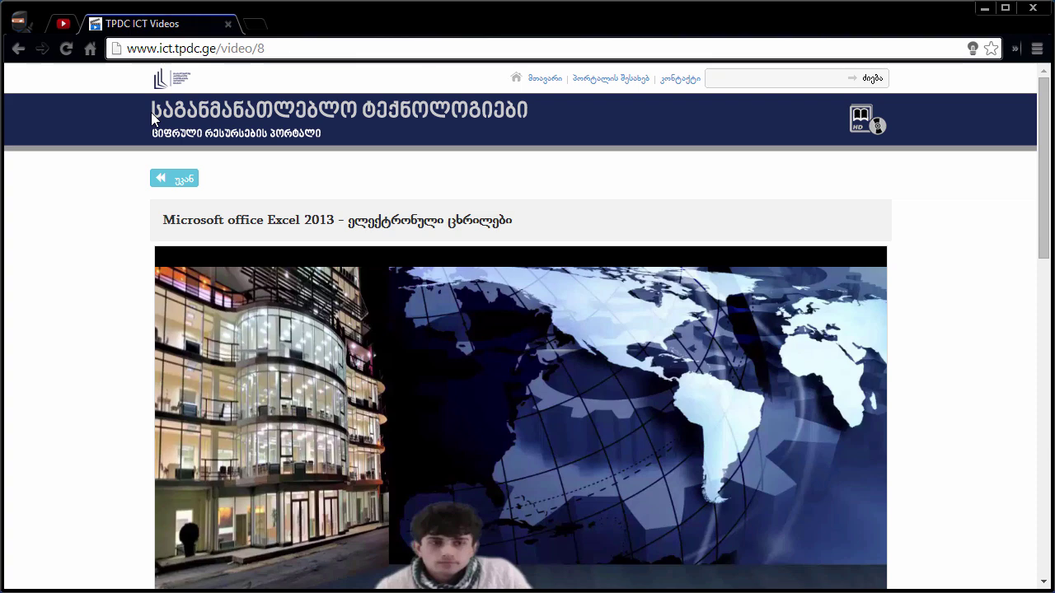
pyautogui.click(980, 13)
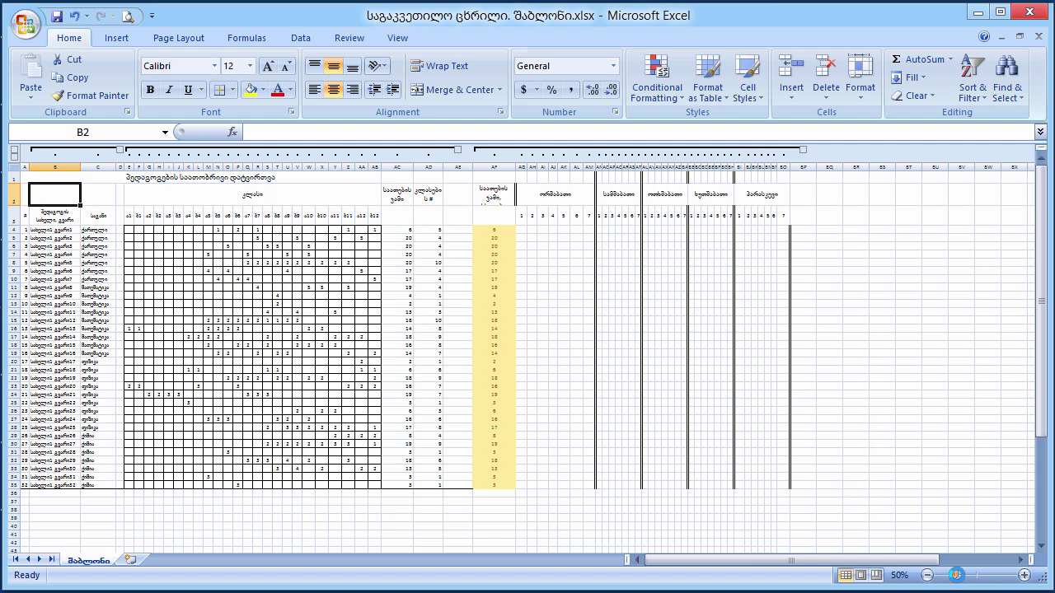
# Zoom to 100% and collapse the class-hours E:AD and weekday schedule AF:BO column groups
pyautogui.moveTo(954, 575); pyautogui.dragTo(975, 575)
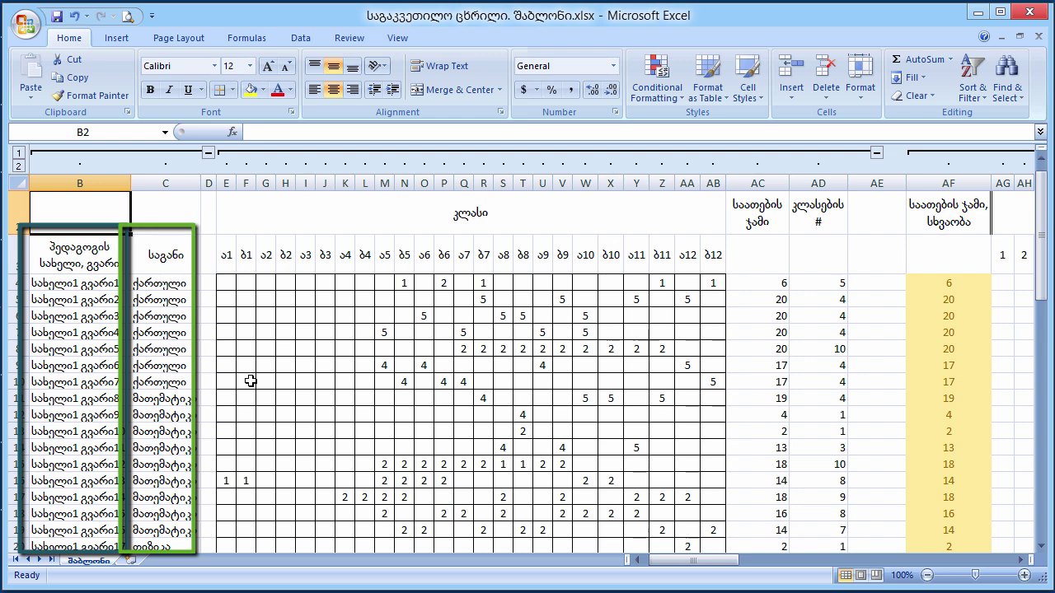
pyautogui.click(877, 152)
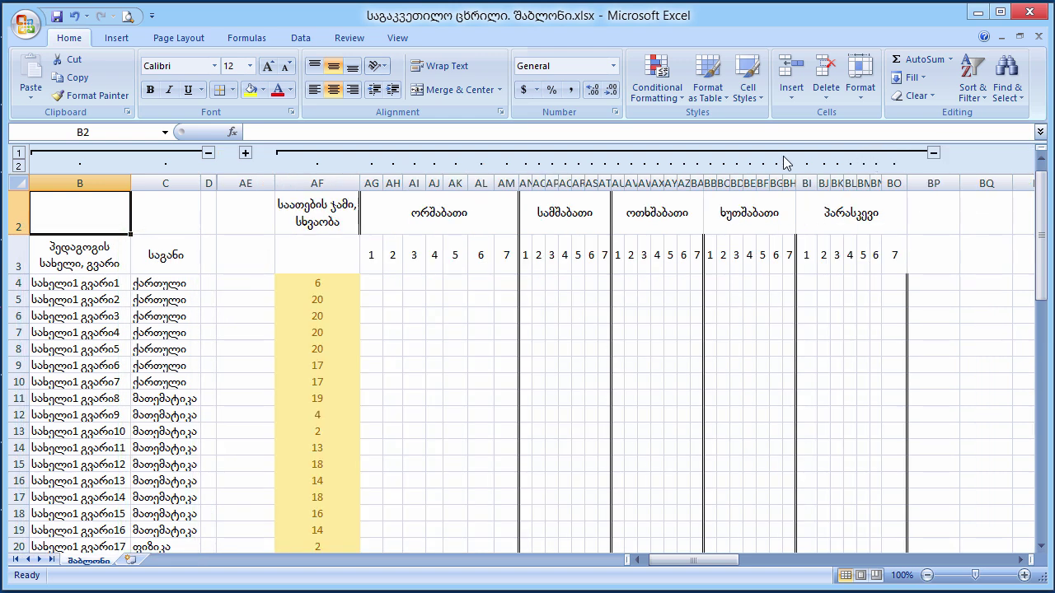
pyautogui.click(933, 153)
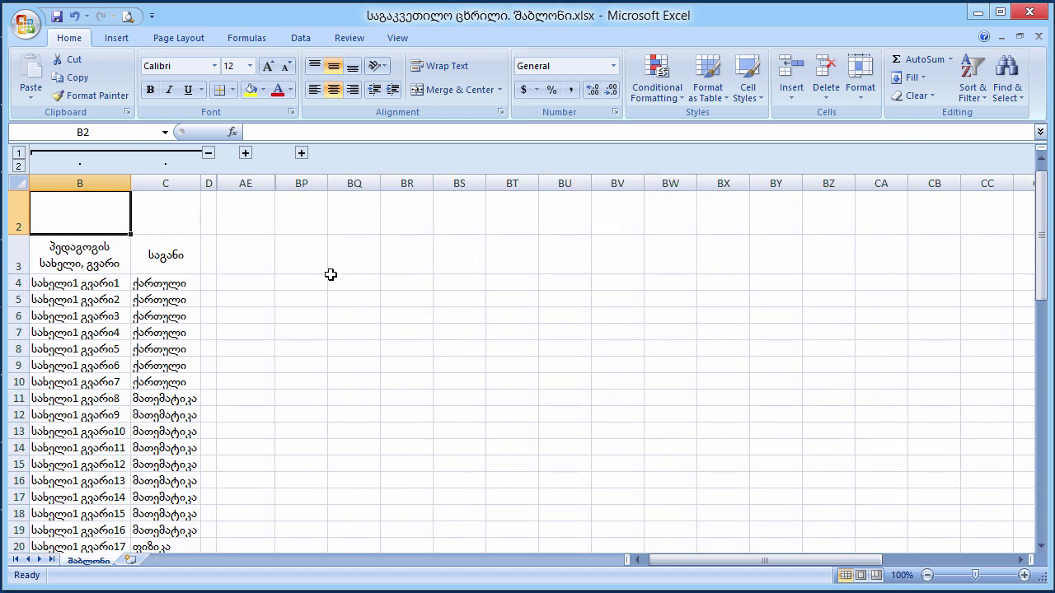
pyautogui.hscroll(-1, 248, 379)
# Select the teacher-name and subject columns B:C, with the class-hours group collapsed
pyautogui.click(61, 242)
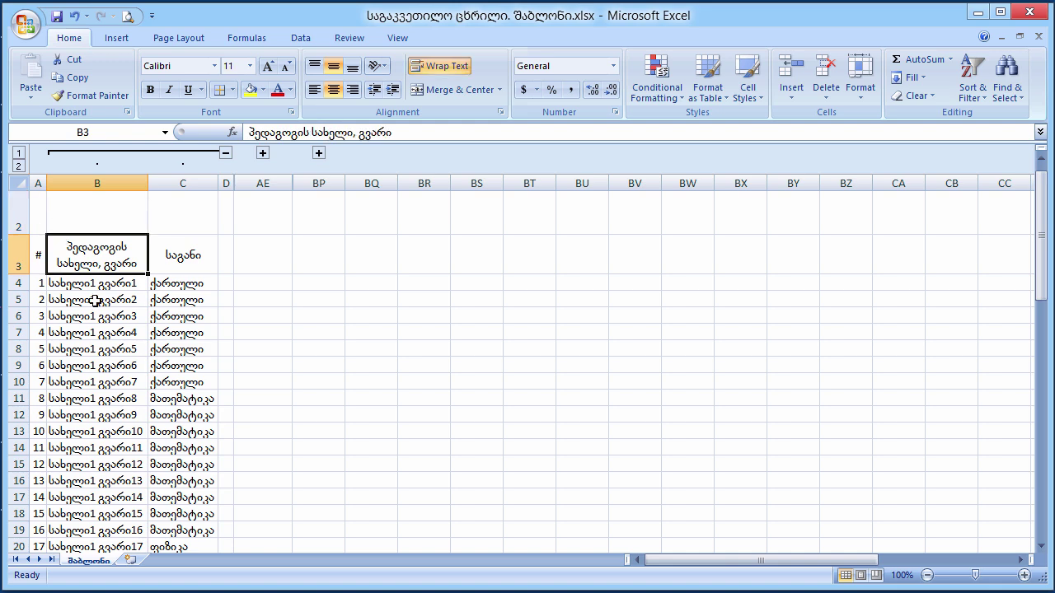
pyautogui.click(98, 183)
pyautogui.click(105, 257)
pyautogui.click(187, 251)
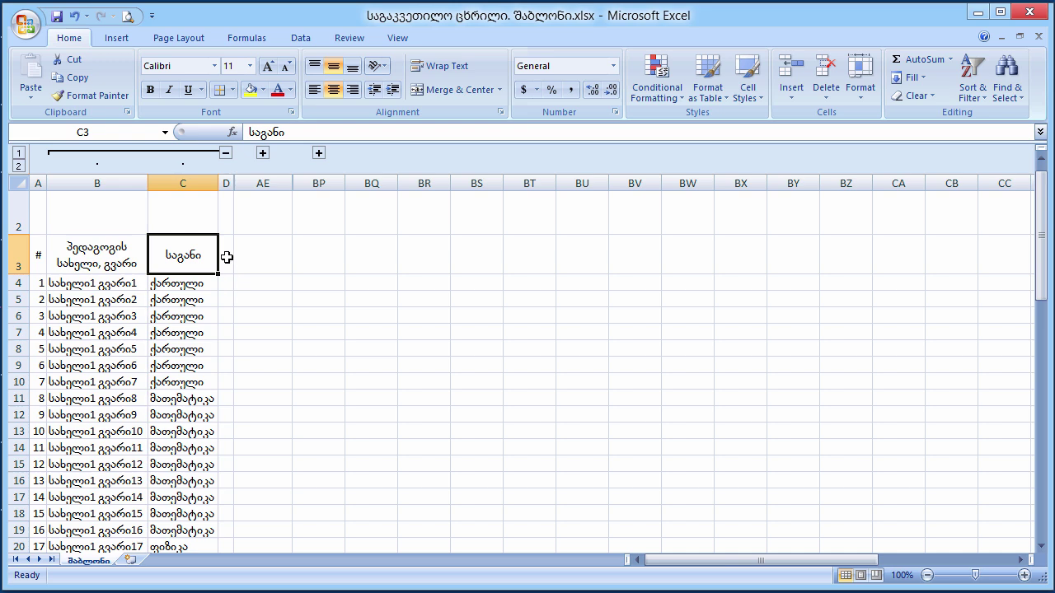
pyautogui.scroll(1, 330, 198)
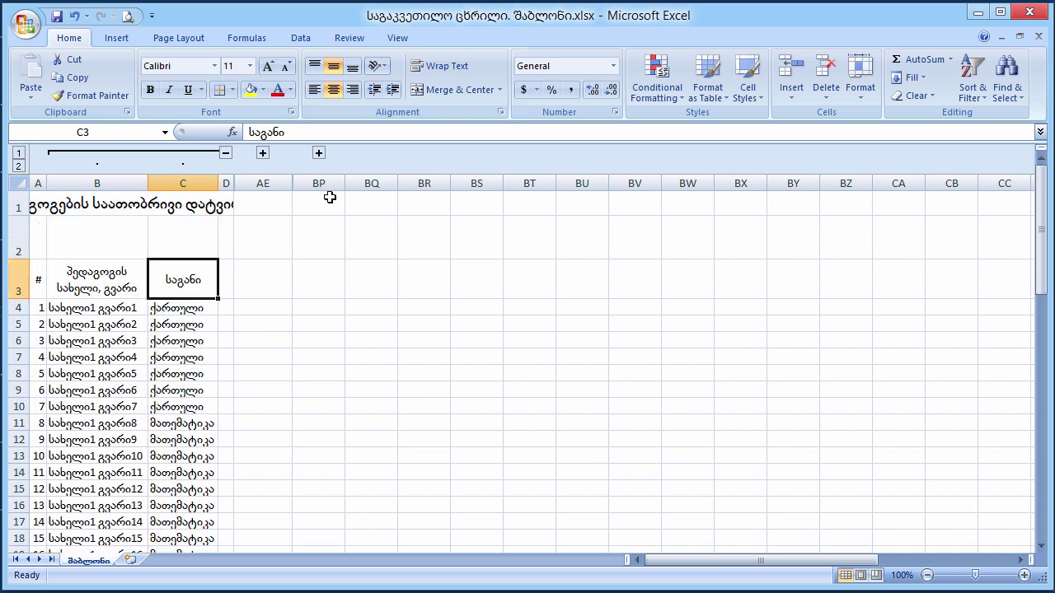
pyautogui.click(263, 153)
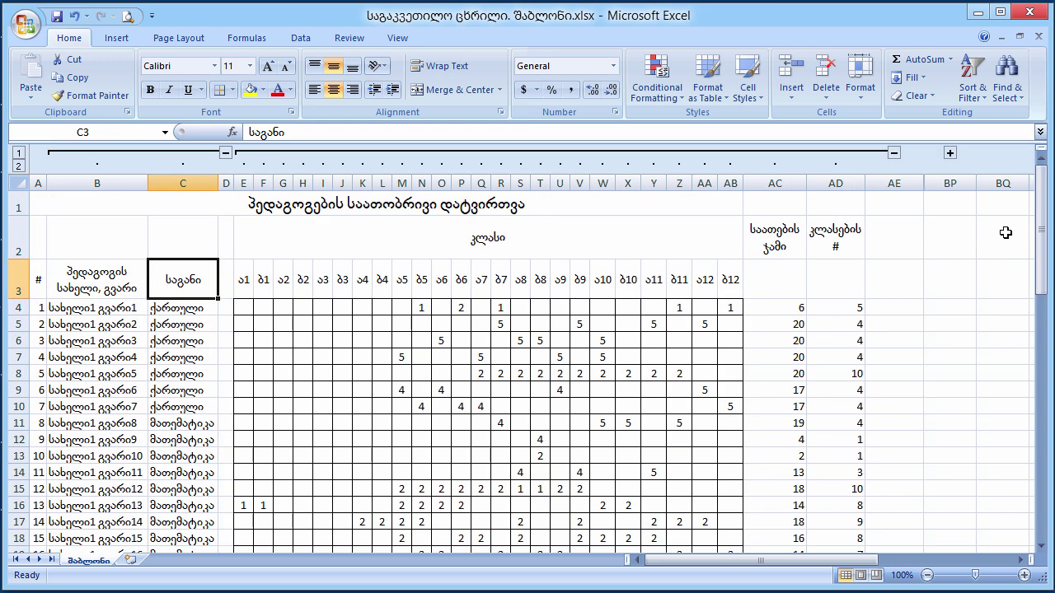
pyautogui.moveTo(1042, 234)
pyautogui.mouseDown()
pyautogui.moveTo(1042, 361)
pyautogui.moveTo(1042, 233)
pyautogui.mouseUp()
pyautogui.click(893, 153)
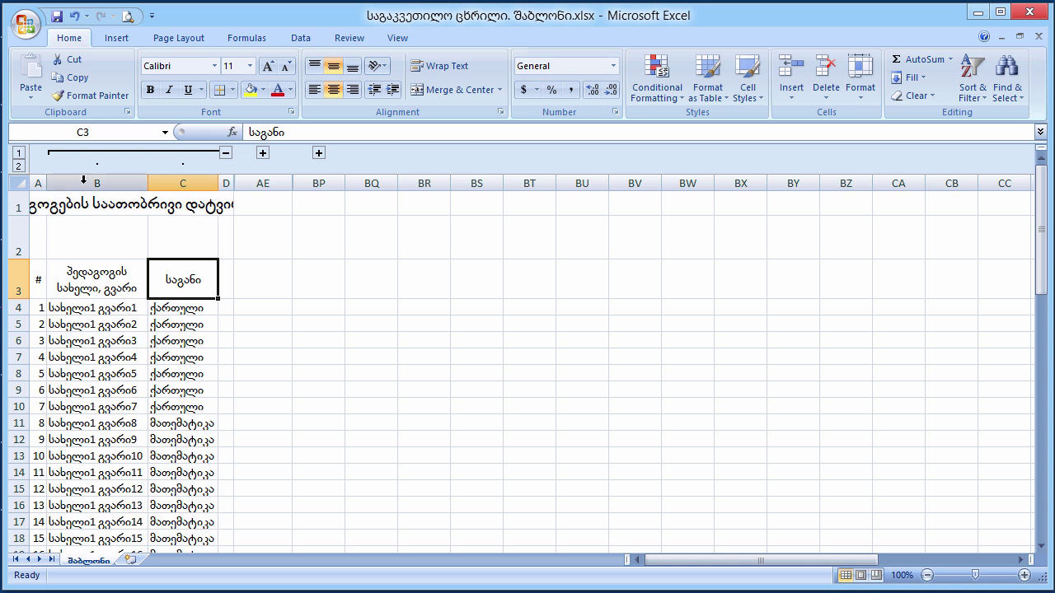
pyautogui.moveTo(77, 179); pyautogui.dragTo(177, 198)
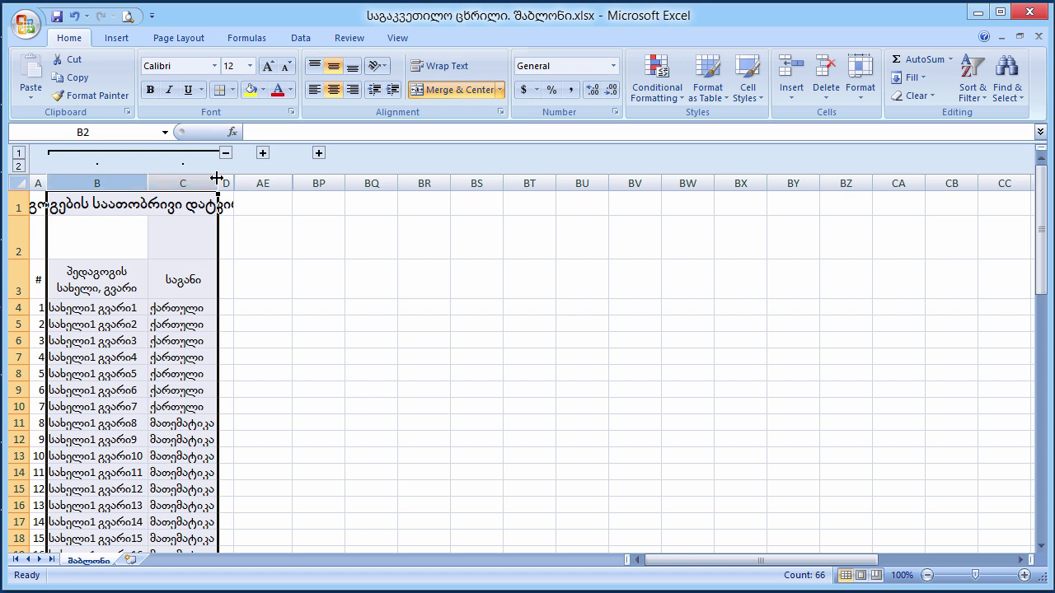
# Group columns B and C into their own outline group from the Data tab
pyautogui.click(303, 41)
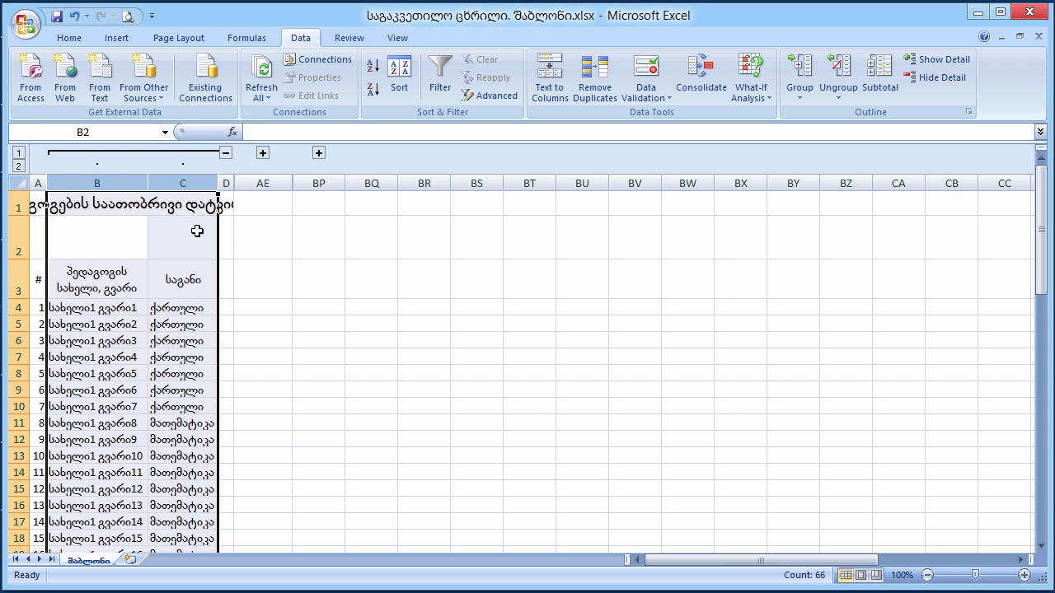
pyautogui.click(843, 69)
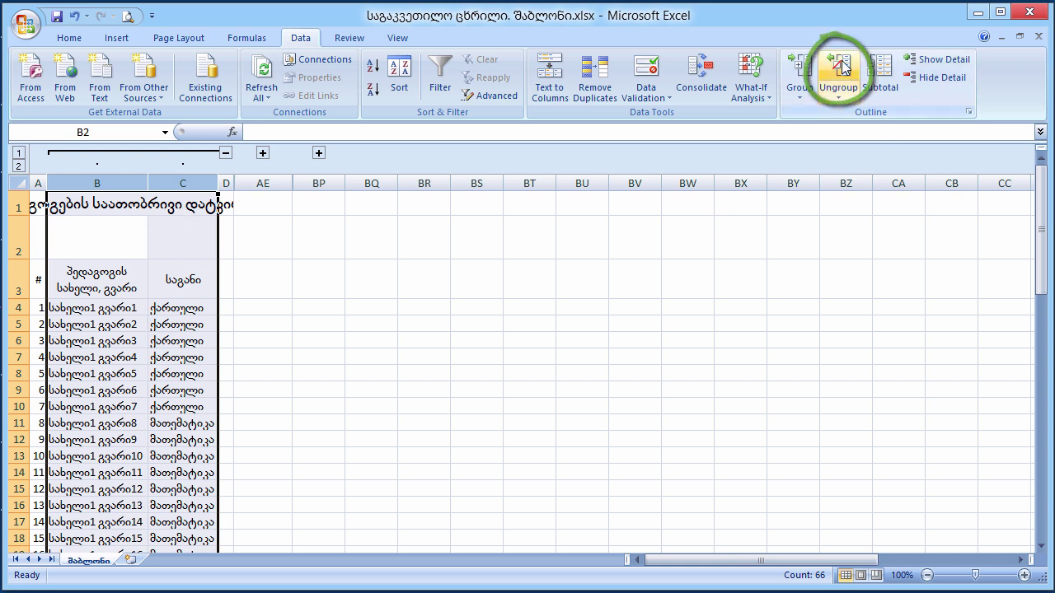
pyautogui.click(102, 182)
pyautogui.moveTo(97, 182); pyautogui.dragTo(176, 182)
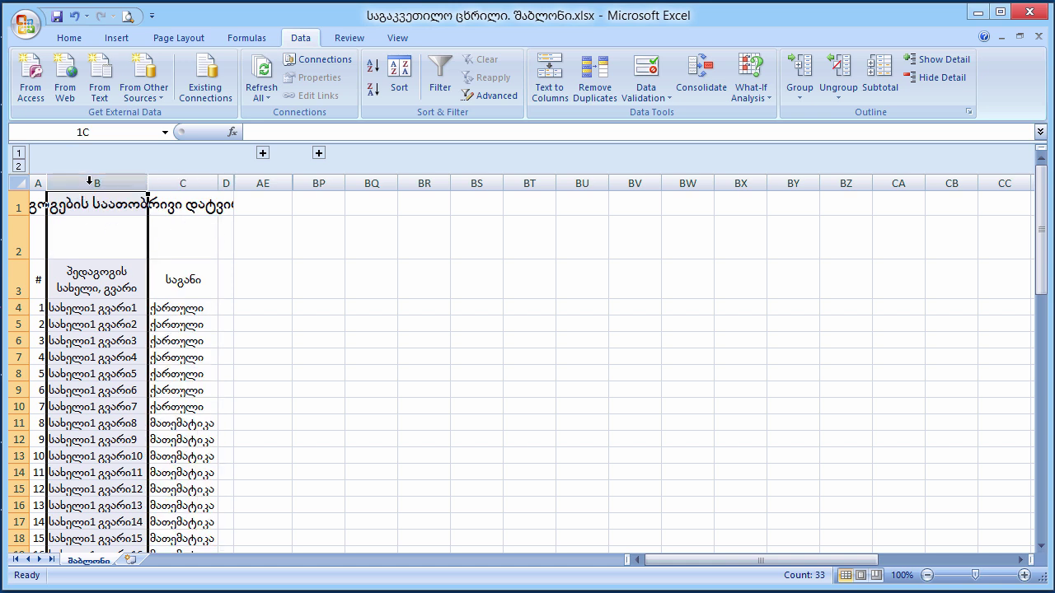
pyautogui.click(797, 78)
# Test the B:C group's collapse and expand buttons, then expand the class-hours columns E:AD
pyautogui.click(225, 153)
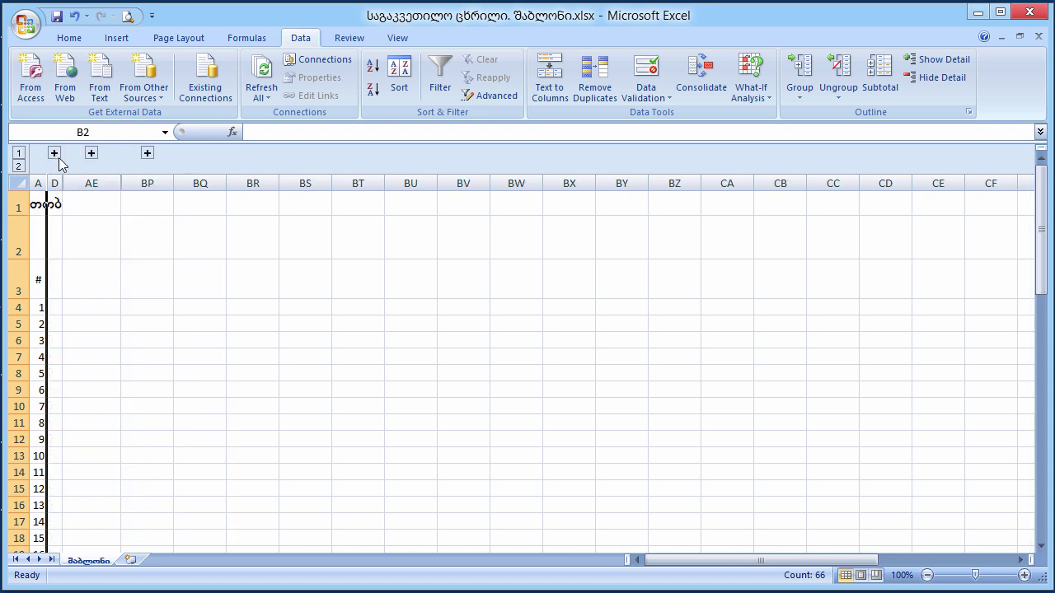
pyautogui.click(50, 153)
pyautogui.click(225, 153)
pyautogui.click(52, 153)
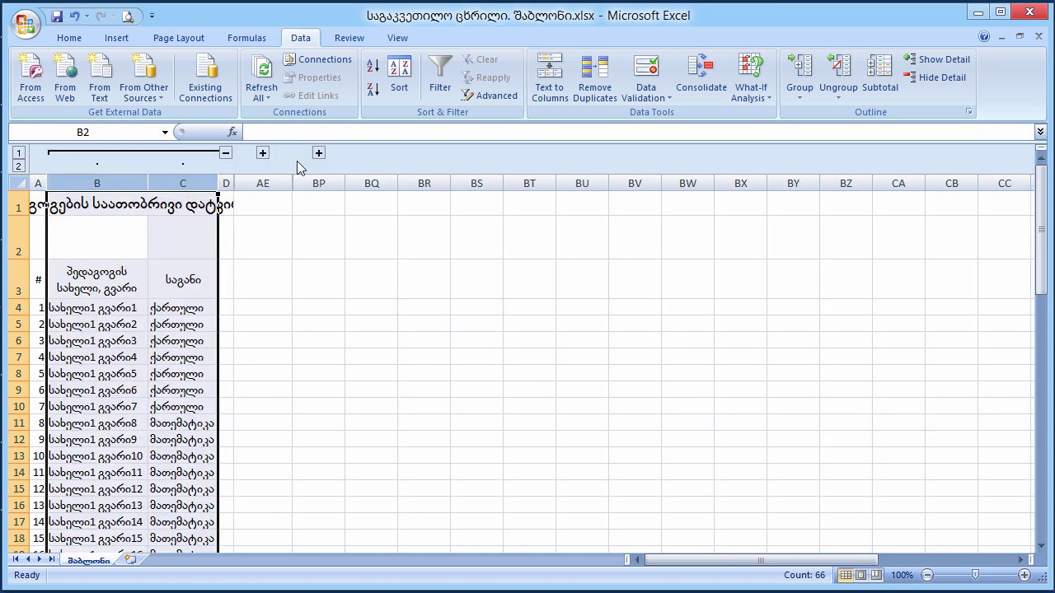
pyautogui.click(263, 153)
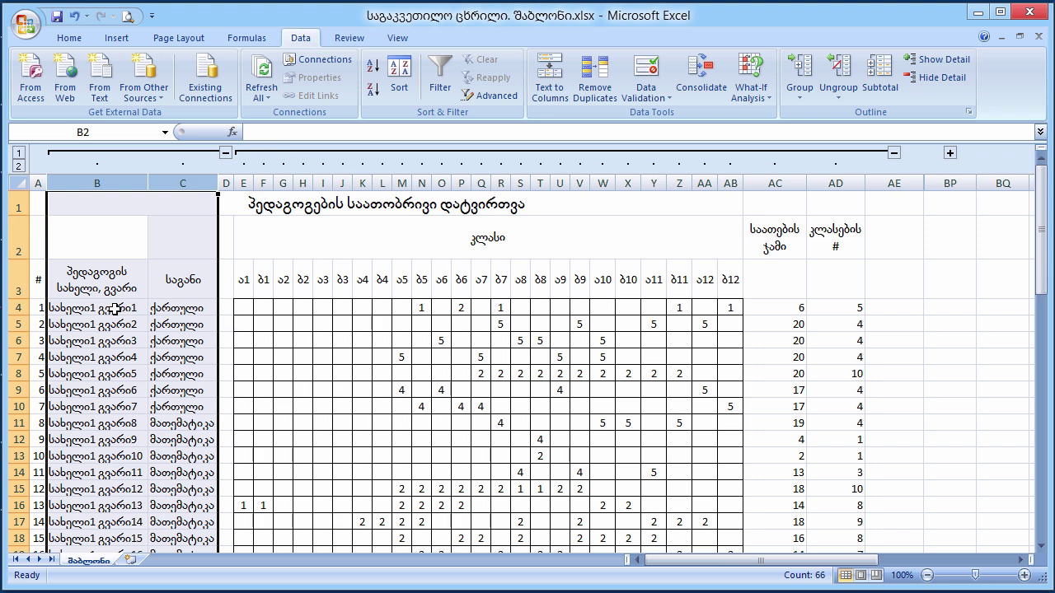
pyautogui.click(18, 307)
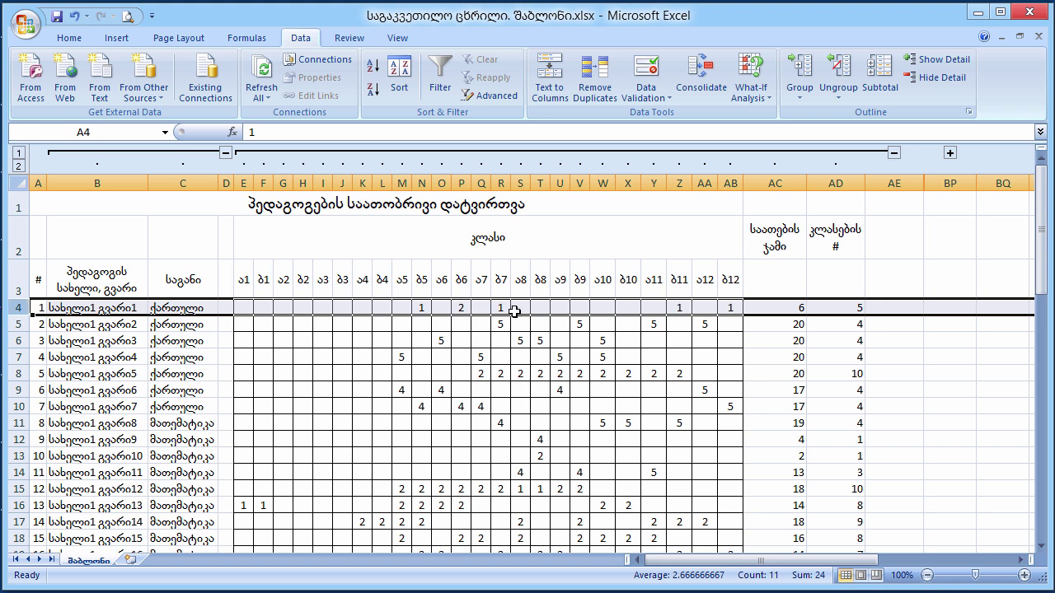
pyautogui.click(242, 307)
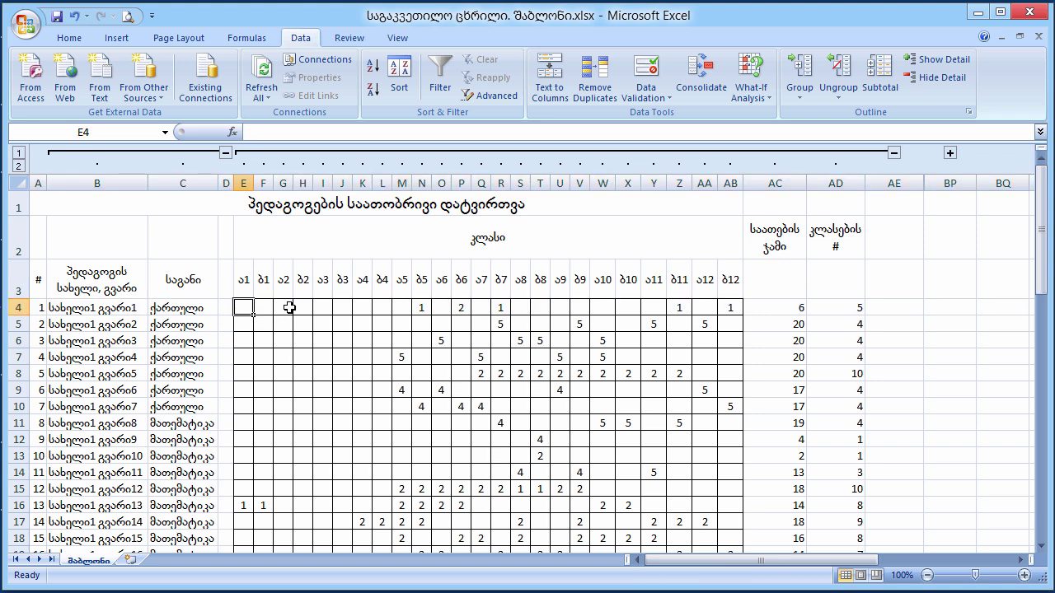
pyautogui.click(455, 308)
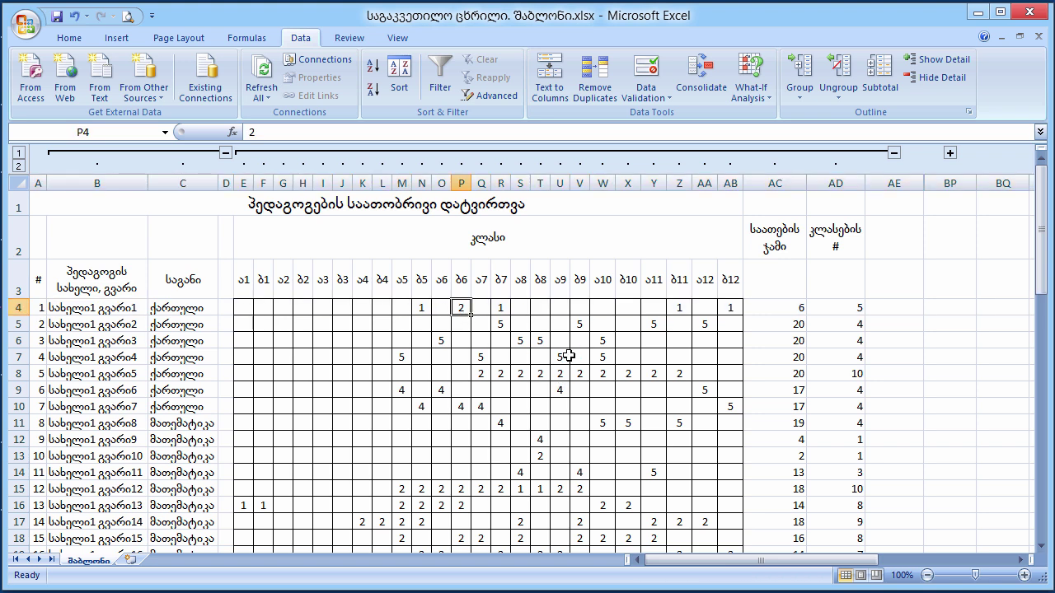
pyautogui.moveTo(243, 280); pyautogui.dragTo(725, 281)
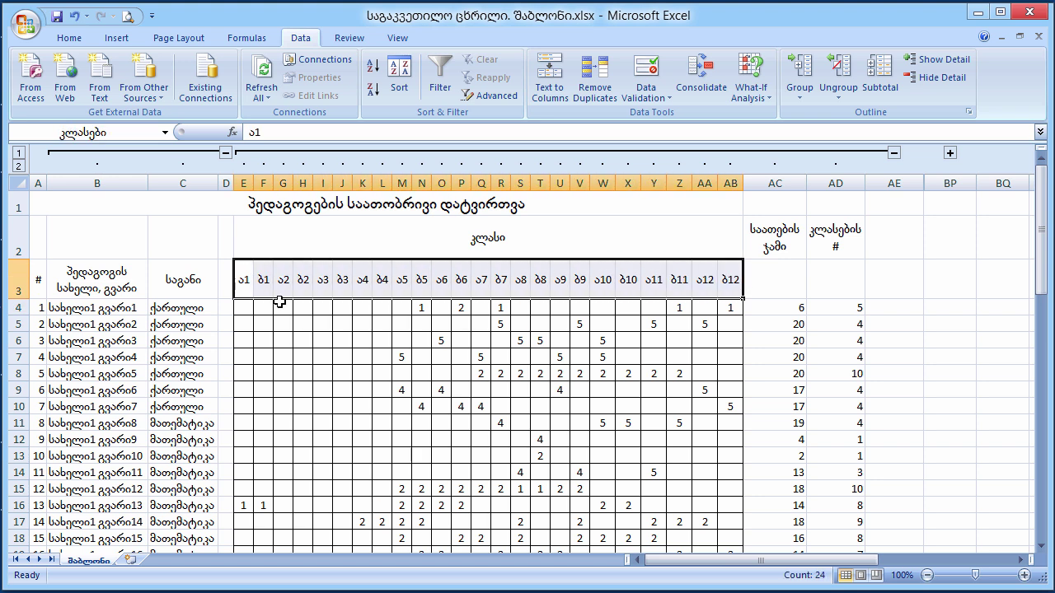
pyautogui.click(424, 307)
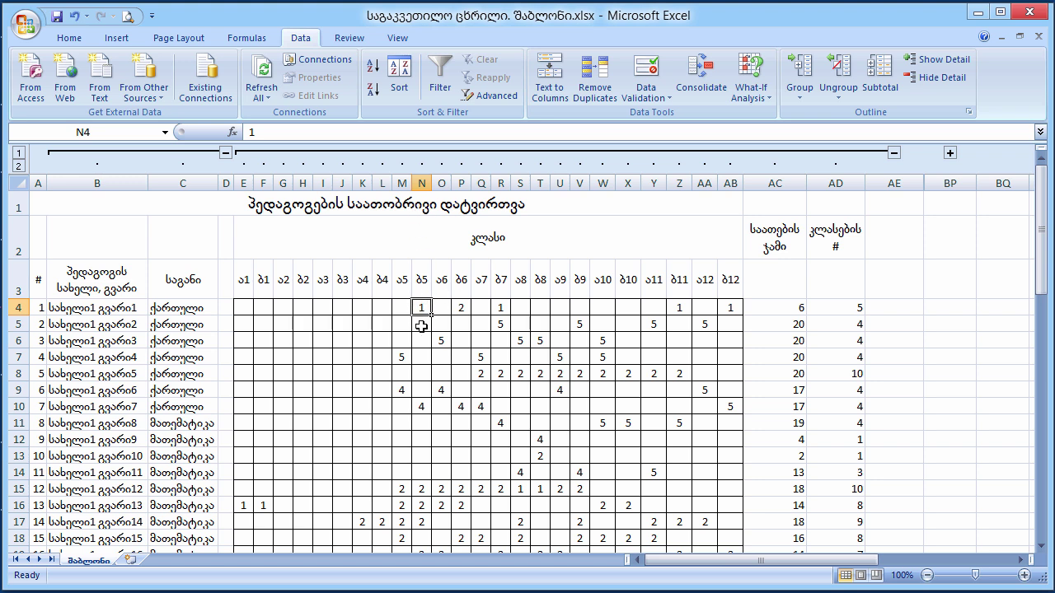
pyautogui.click(459, 305)
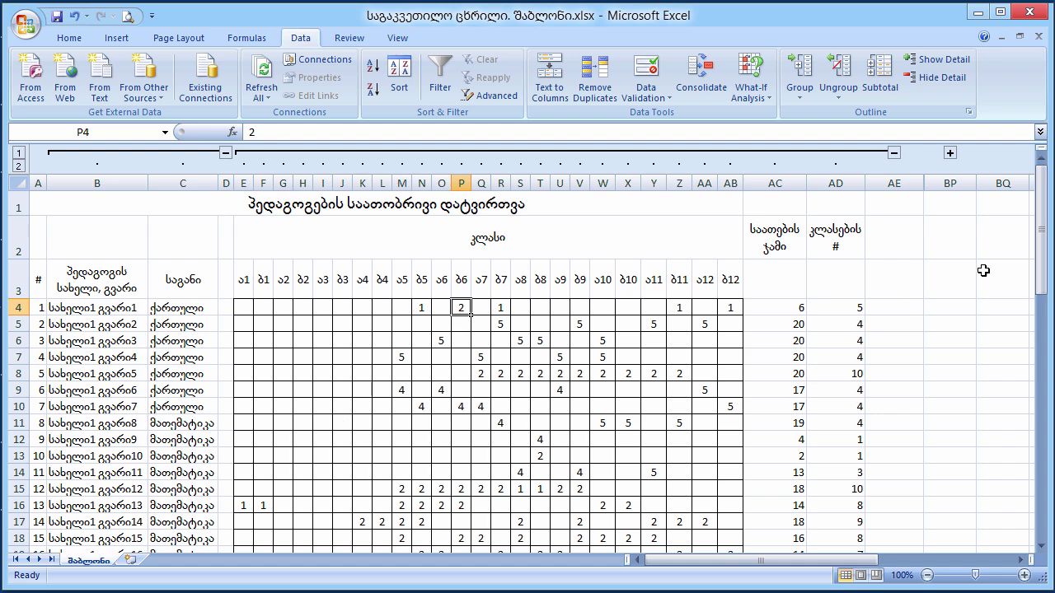
pyautogui.moveTo(1042, 198)
pyautogui.mouseDown()
pyautogui.moveTo(1041, 289)
pyautogui.moveTo(1041, 188)
pyautogui.mouseUp()
pyautogui.click(790, 308)
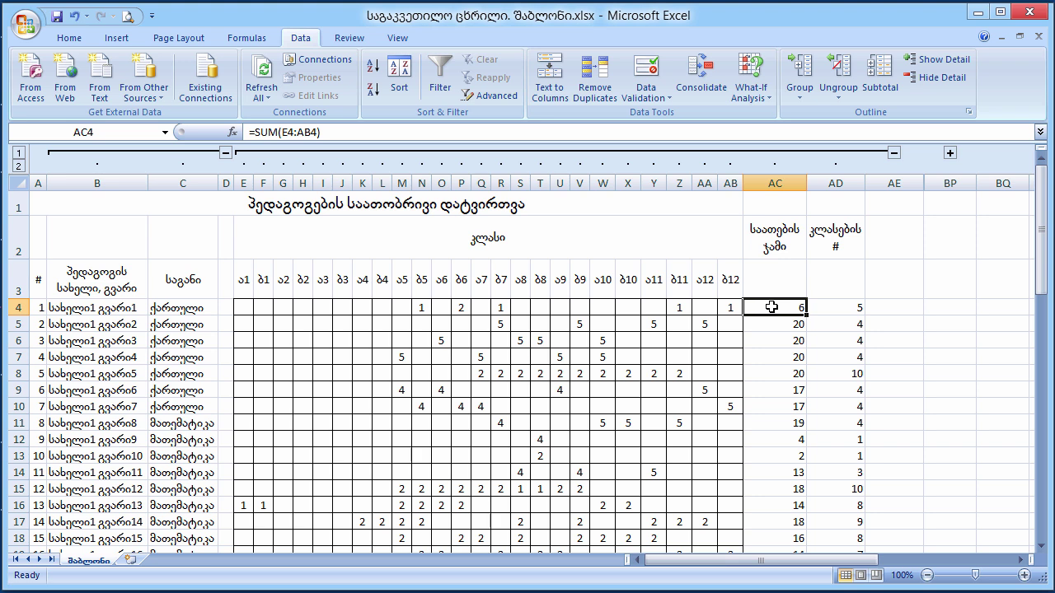
# Check AC4's SUM formula, then enter test value 1 in X4 and U4
pyautogui.doubleClick(772, 306)
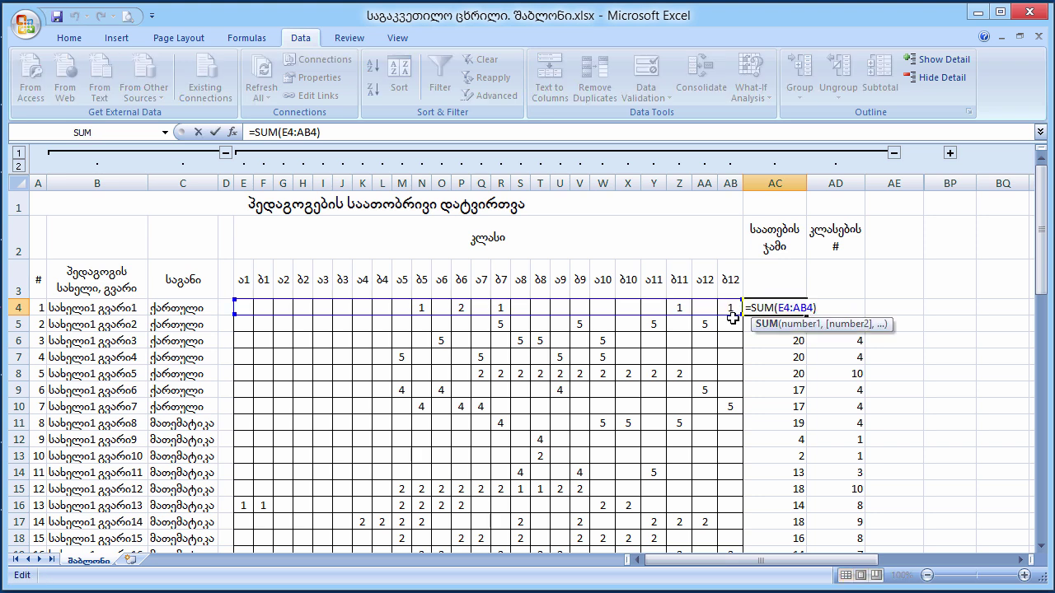
pyautogui.press('Escape')
pyautogui.click(628, 308)
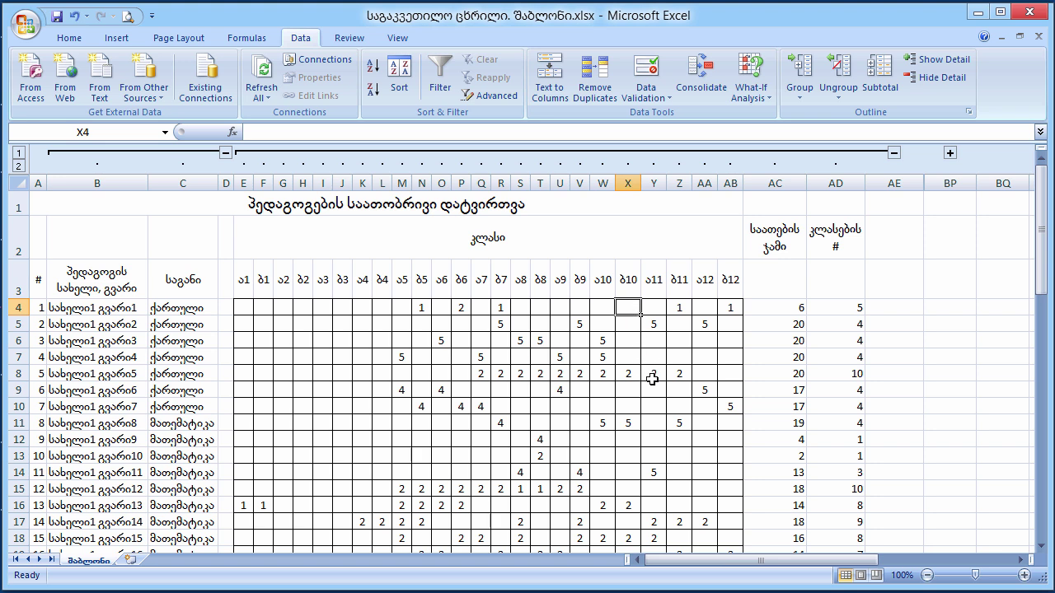
pyautogui.write('1')
pyautogui.click(606, 309)
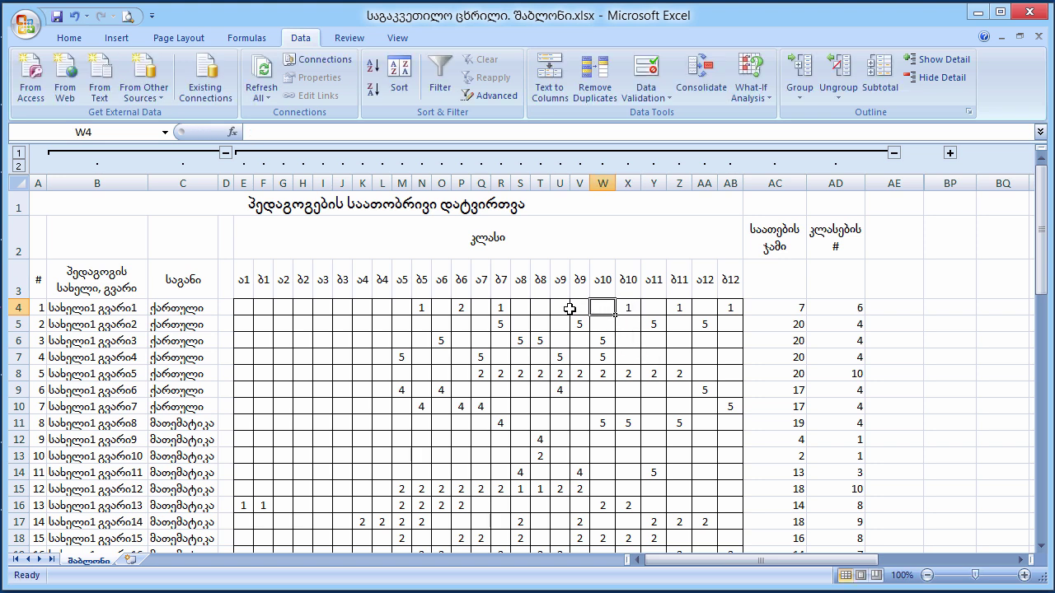
pyautogui.click(563, 309)
pyautogui.write('1')
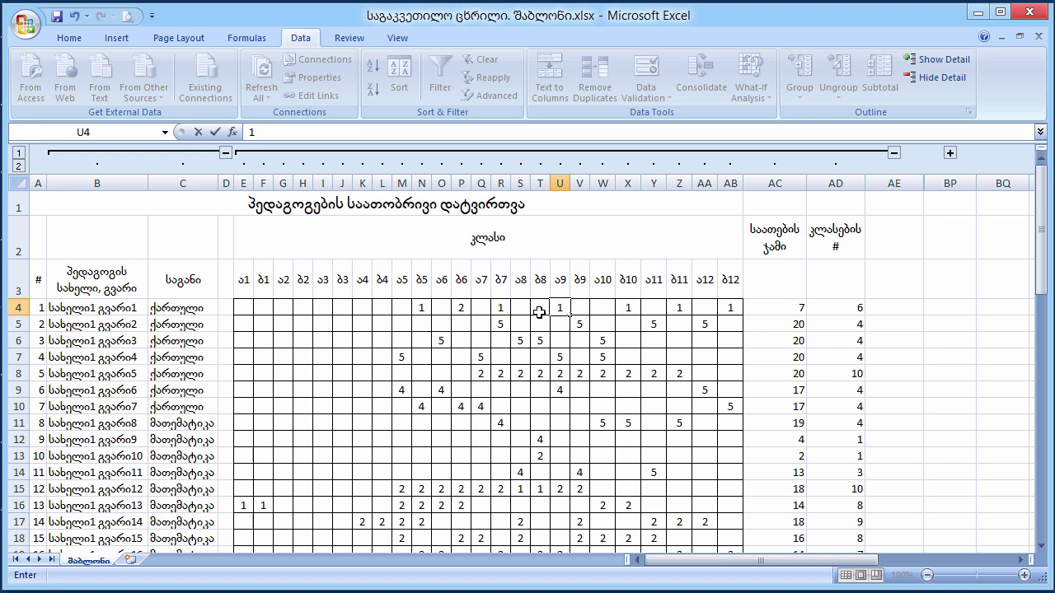
pyautogui.click(539, 312)
# Enter 2 in S4, then clear the test values from R4:U4
pyautogui.click(518, 311)
pyautogui.write('2')
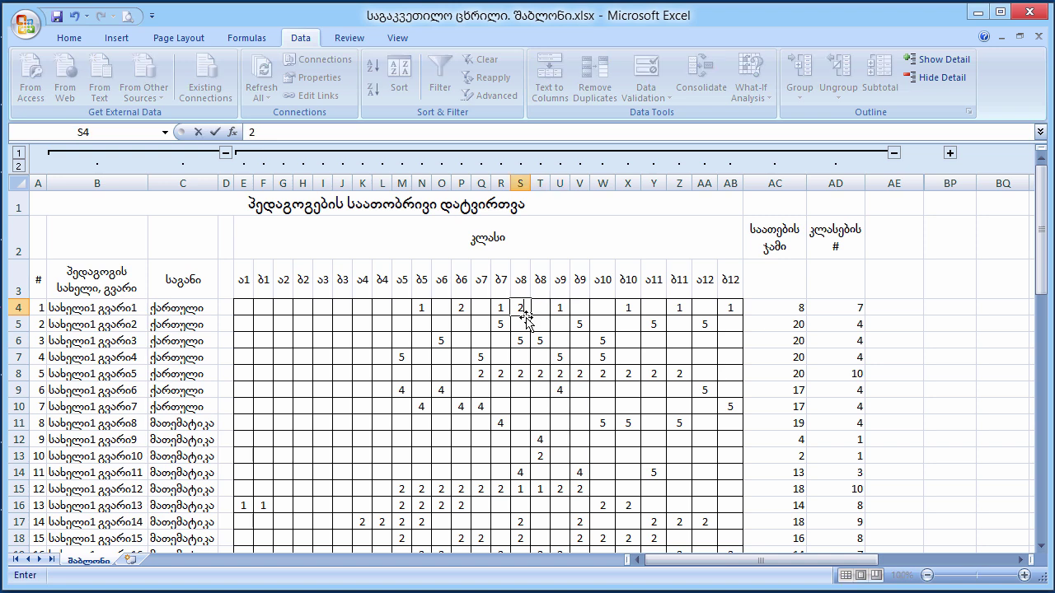
pyautogui.click(597, 308)
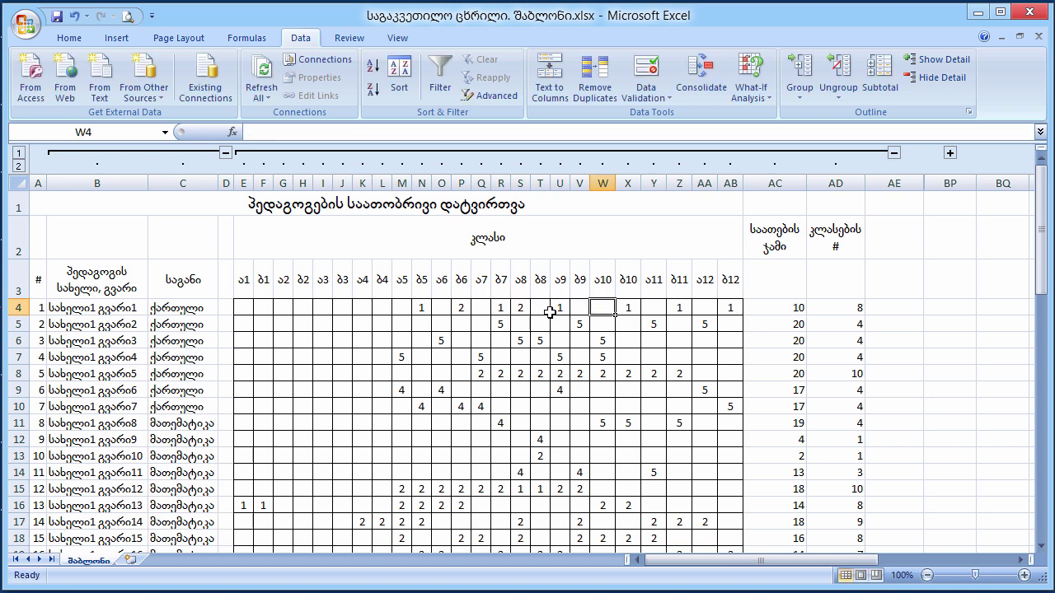
pyautogui.moveTo(560, 308); pyautogui.dragTo(501, 312)
pyautogui.press('Delete')
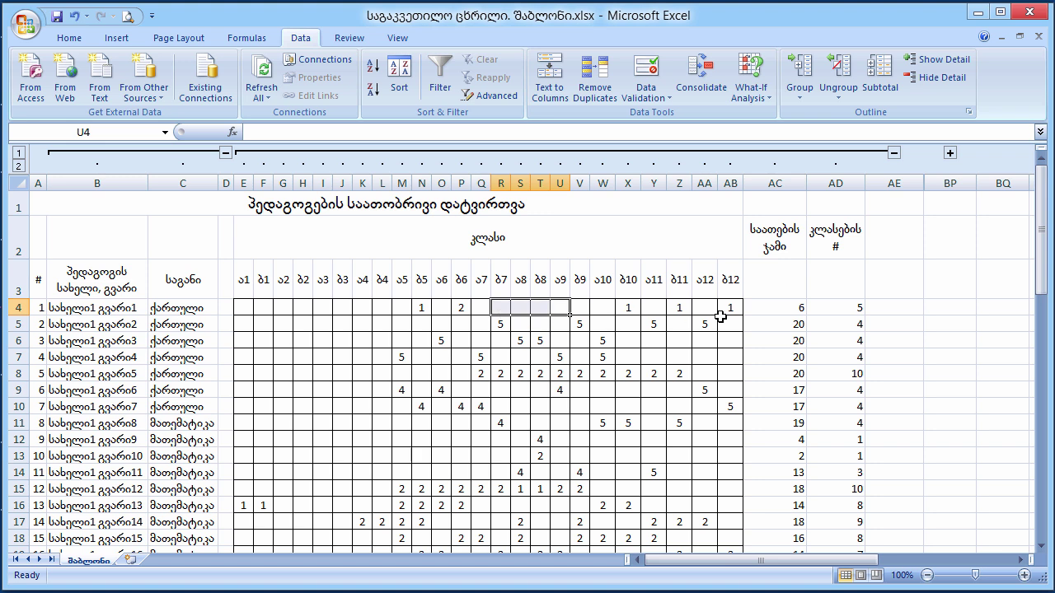
# Review AC4's =SUM(E4:AB4) formula, keeping it unchanged at 6 hours
pyautogui.click(771, 311)
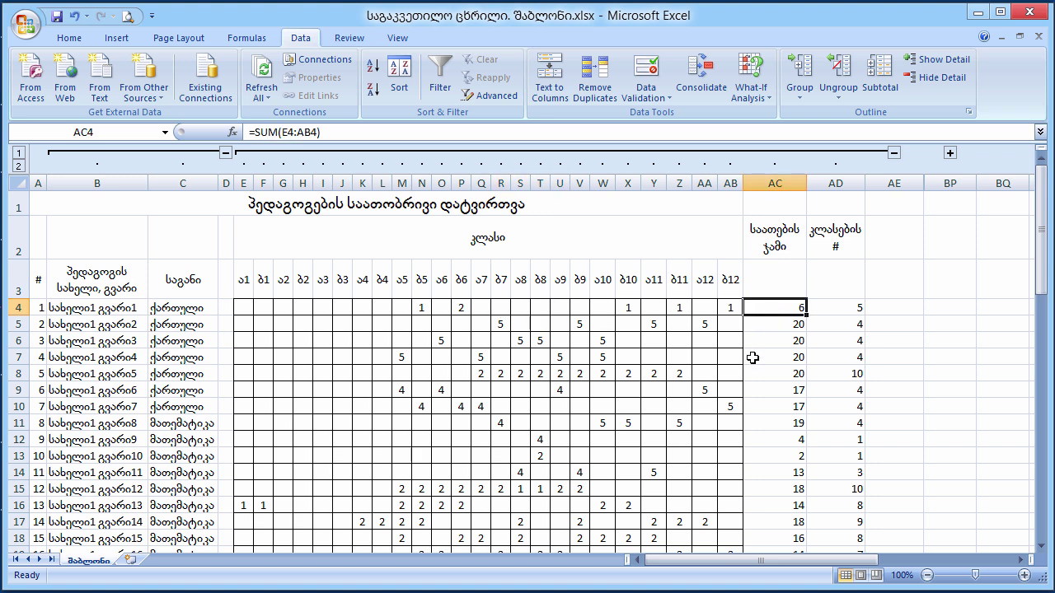
pyautogui.doubleClick(774, 308)
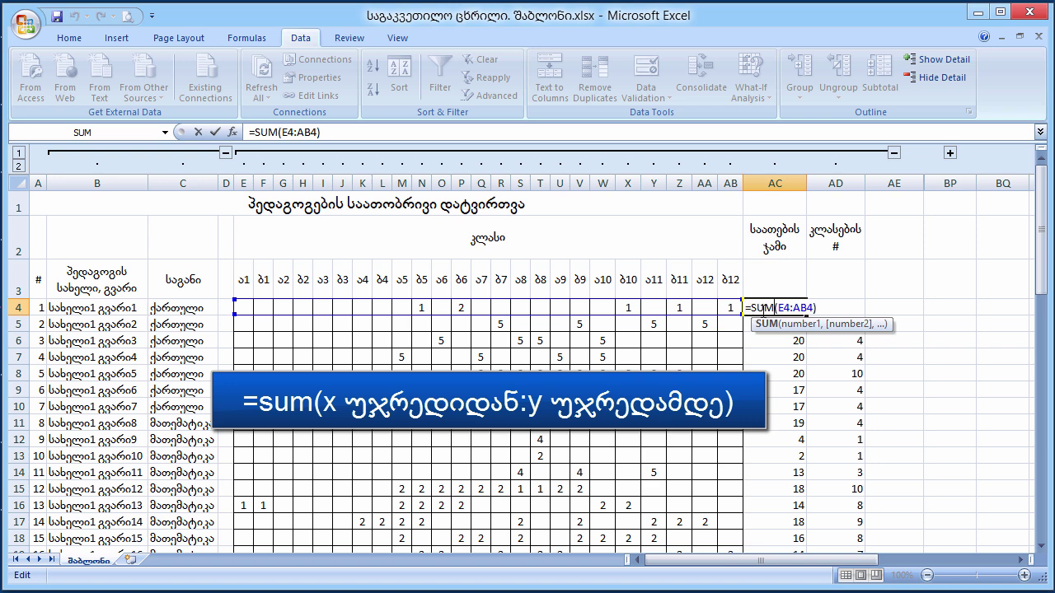
pyautogui.doubleClick(757, 308)
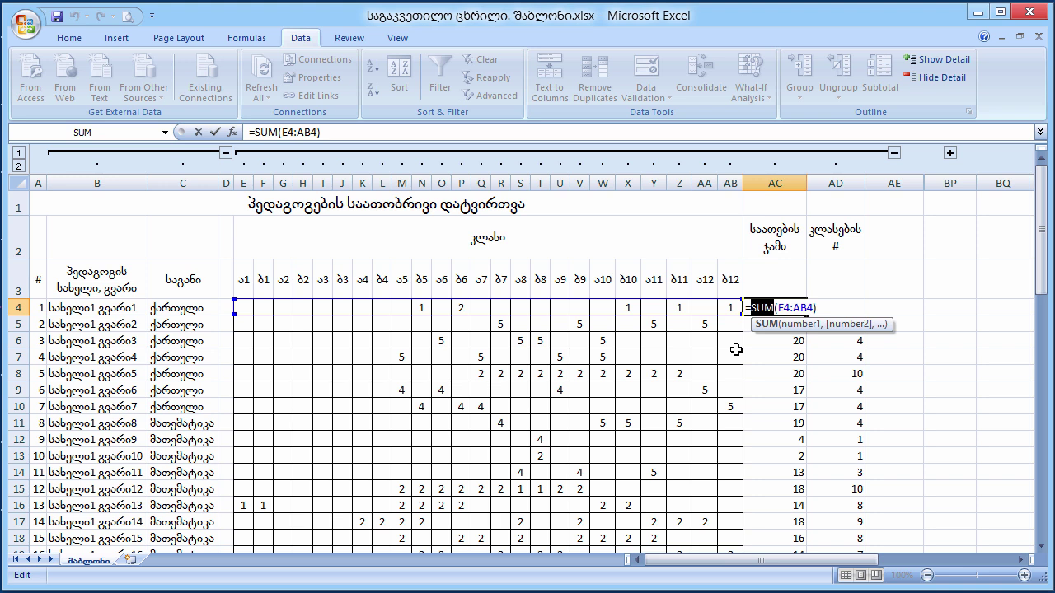
pyautogui.hotkey('ctrl', 'Return')
pyautogui.click(762, 281)
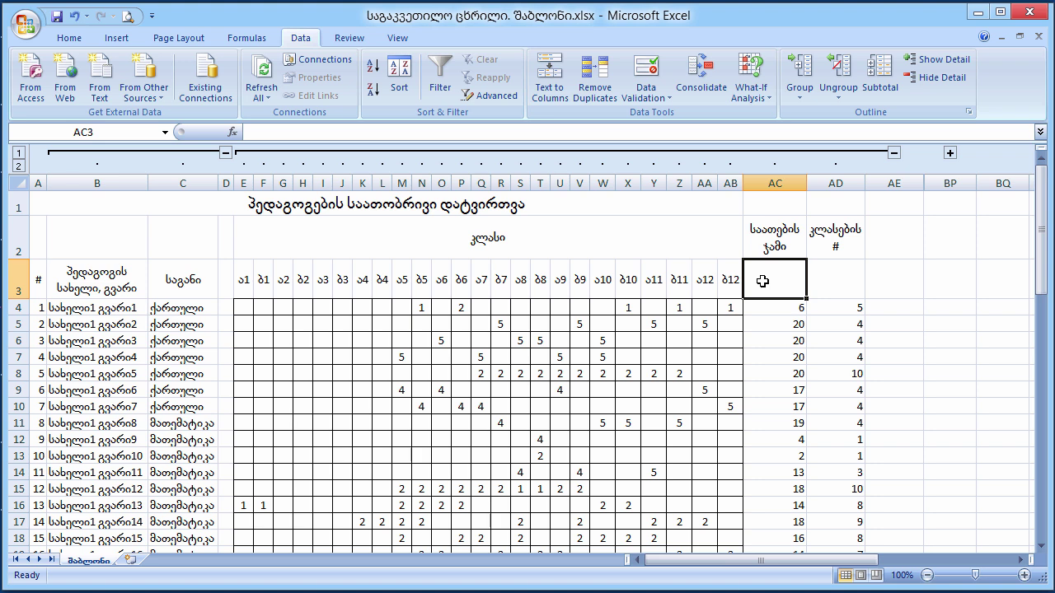
# Enter =SUM(E3:AA3) in AC3 via AutoComplete, which returns 0 for the text headers
pyautogui.write('=')
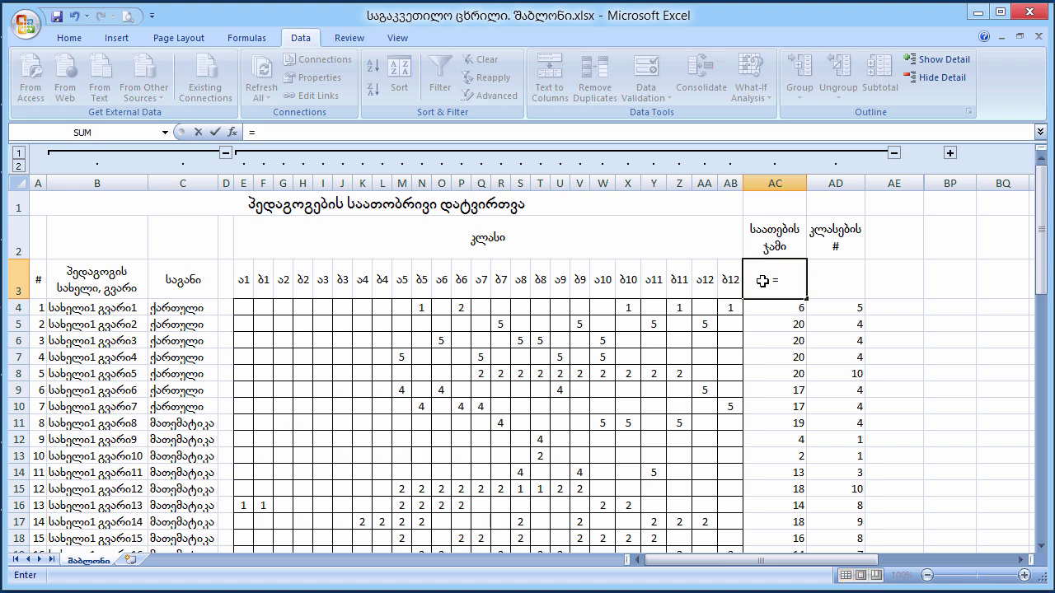
pyautogui.write('dum')
pyautogui.press('BackSpace')
pyautogui.press('BackSpace')
pyautogui.press('BackSpace')
pyautogui.write('s')
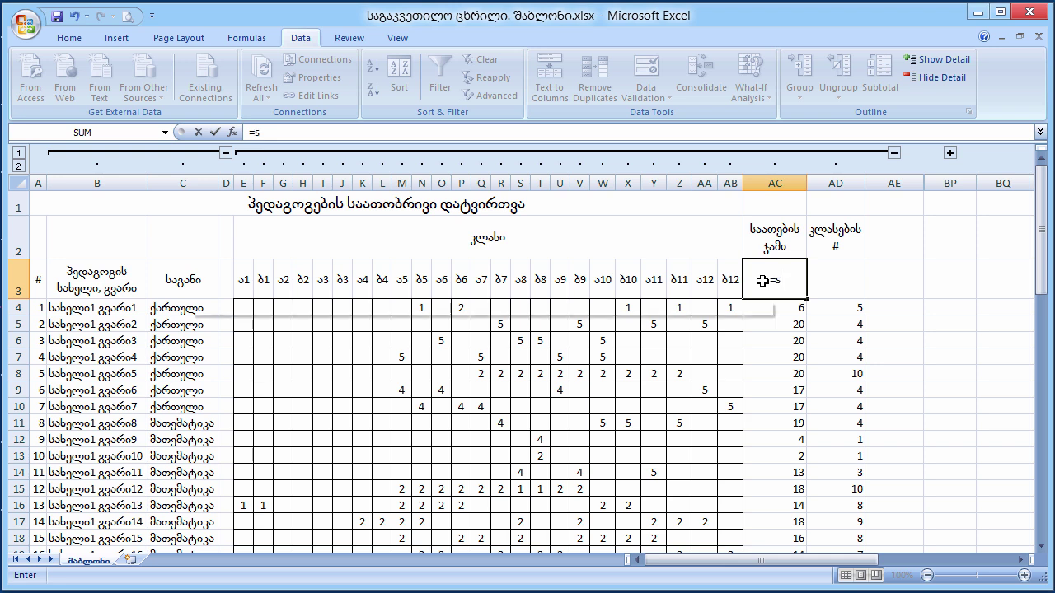
pyautogui.write('u')
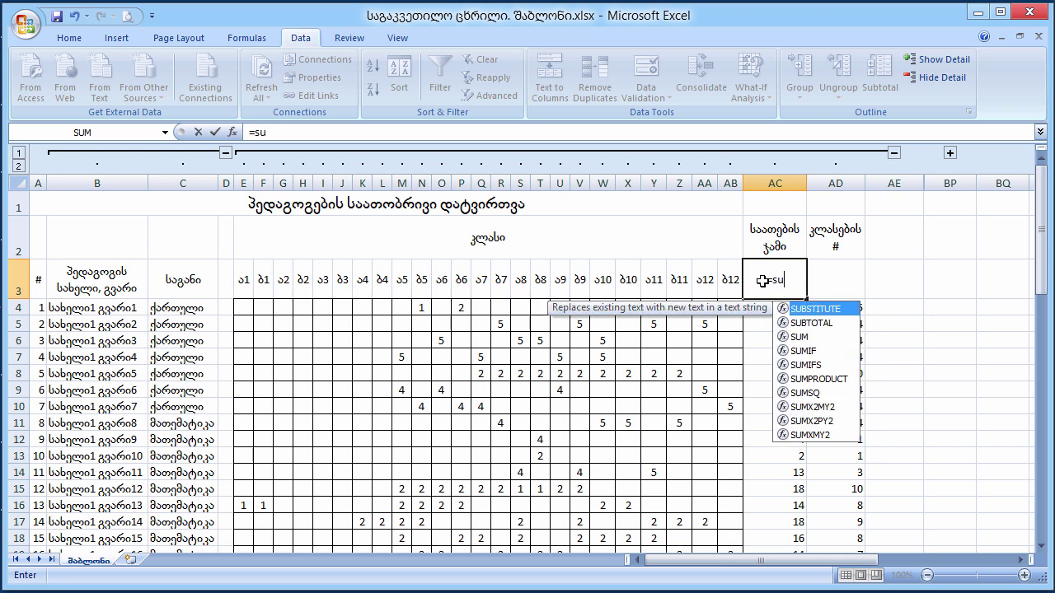
pyautogui.write('m')
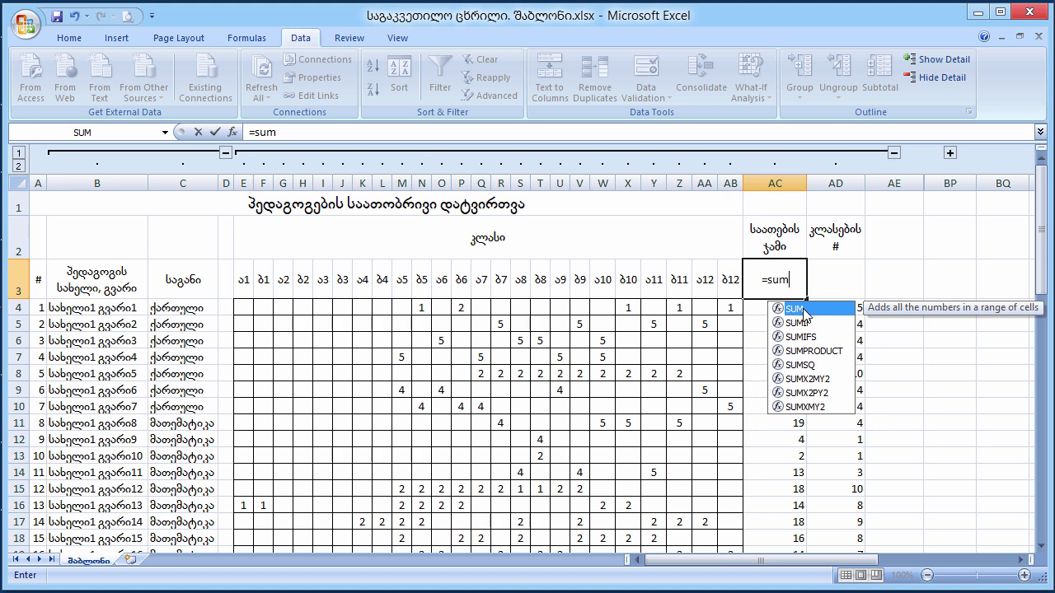
pyautogui.doubleClick(795, 309)
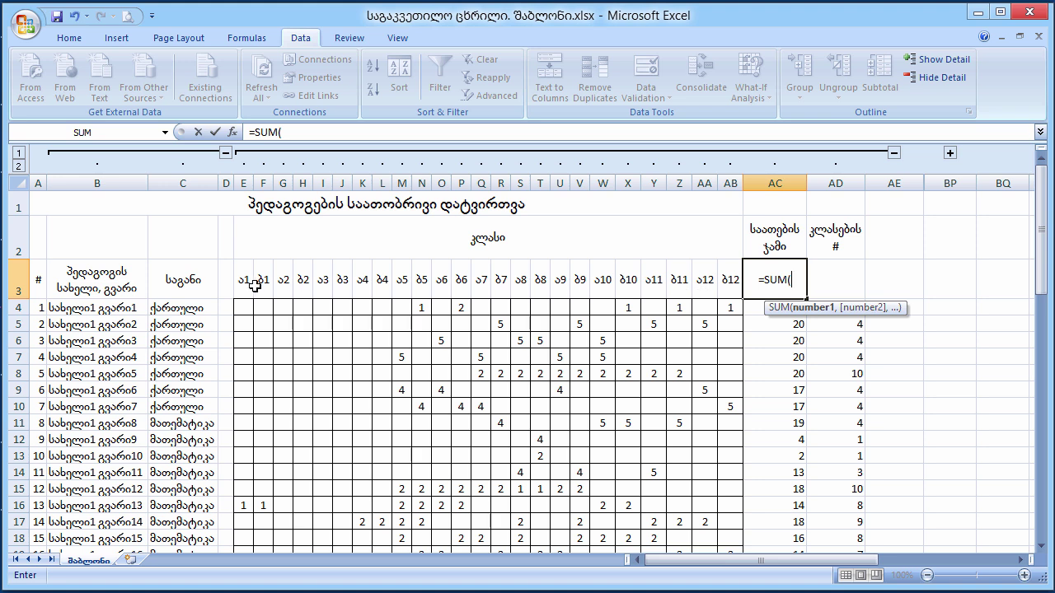
pyautogui.moveTo(243, 280)
pyautogui.mouseDown()
pyautogui.moveTo(724, 285)
pyautogui.moveTo(716, 284)
pyautogui.mouseUp()
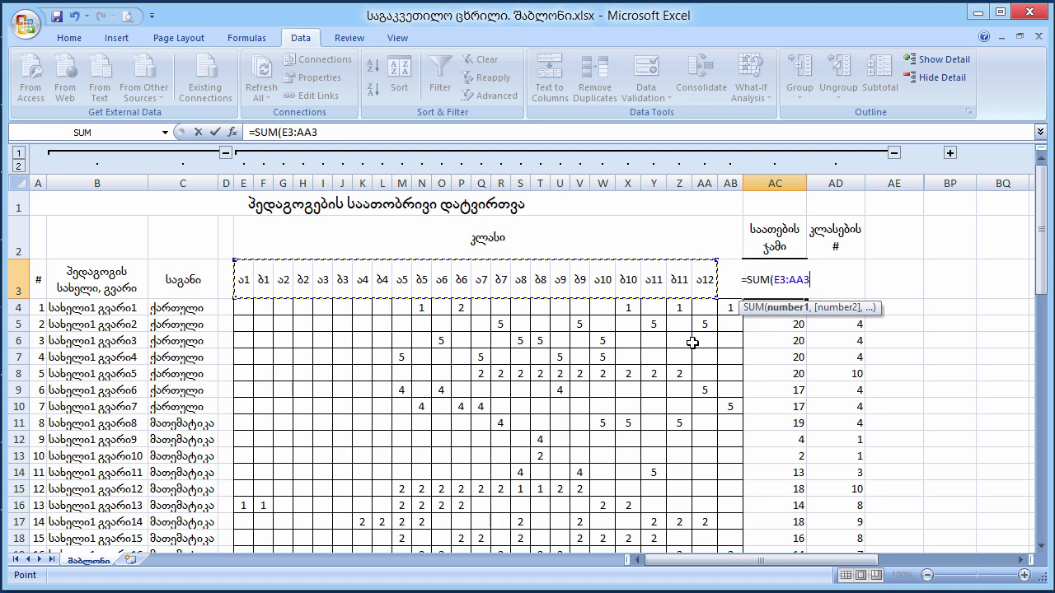
pyautogui.press('Return')
# Recheck AC3's E3:AA3 range and undo the last change
pyautogui.click(763, 287)
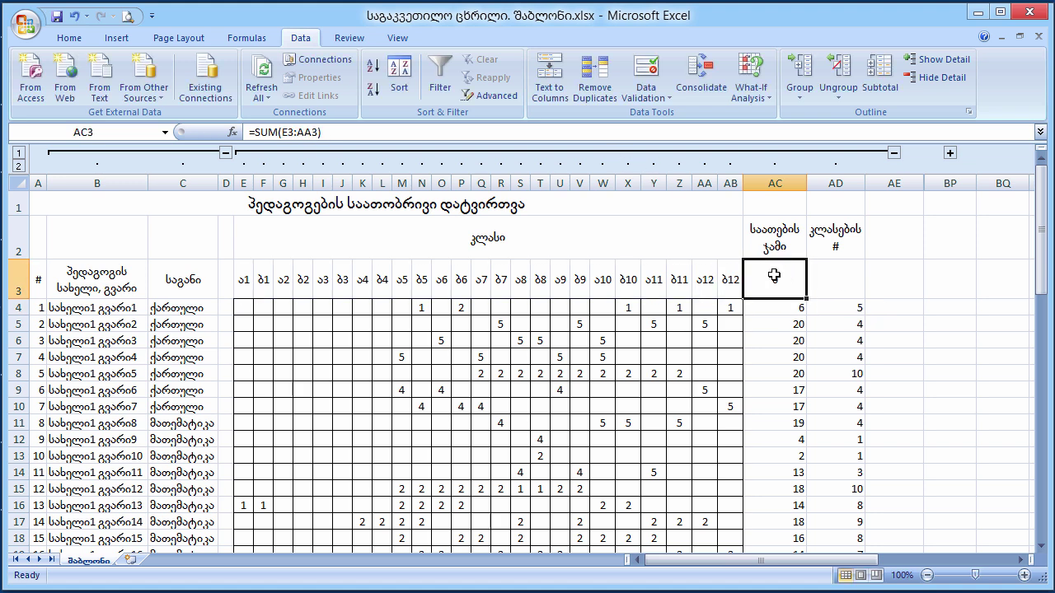
pyautogui.moveTo(251, 280); pyautogui.dragTo(656, 278)
pyautogui.click(791, 279)
pyautogui.hotkey('ctrl', 'z')
# Clear AC3 and inspect the SUM formulas in AC4, AC5 and AC6
pyautogui.press('Delete')
pyautogui.click(776, 308)
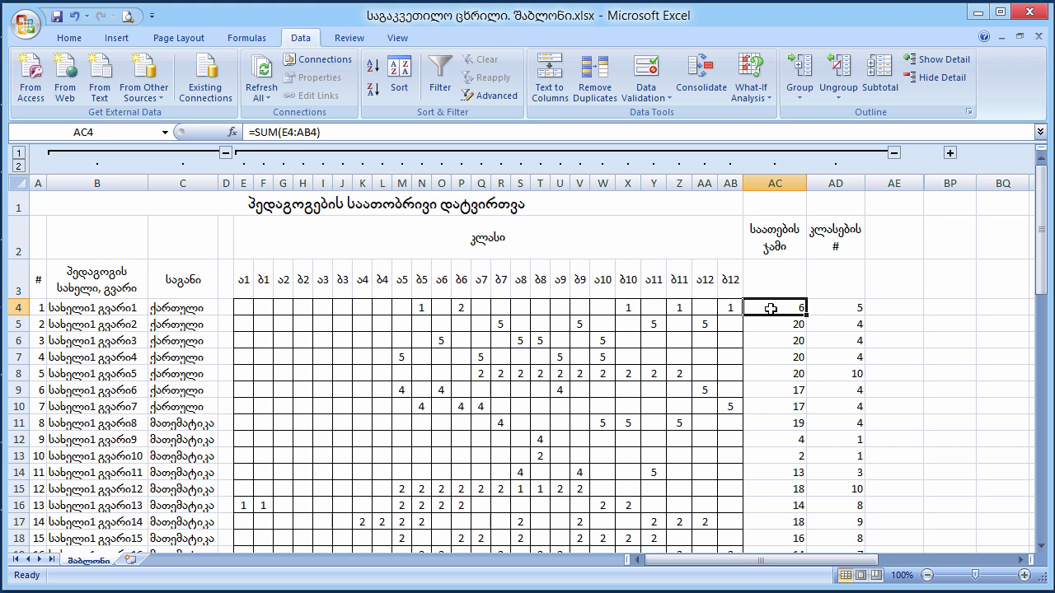
pyautogui.doubleClick(769, 309)
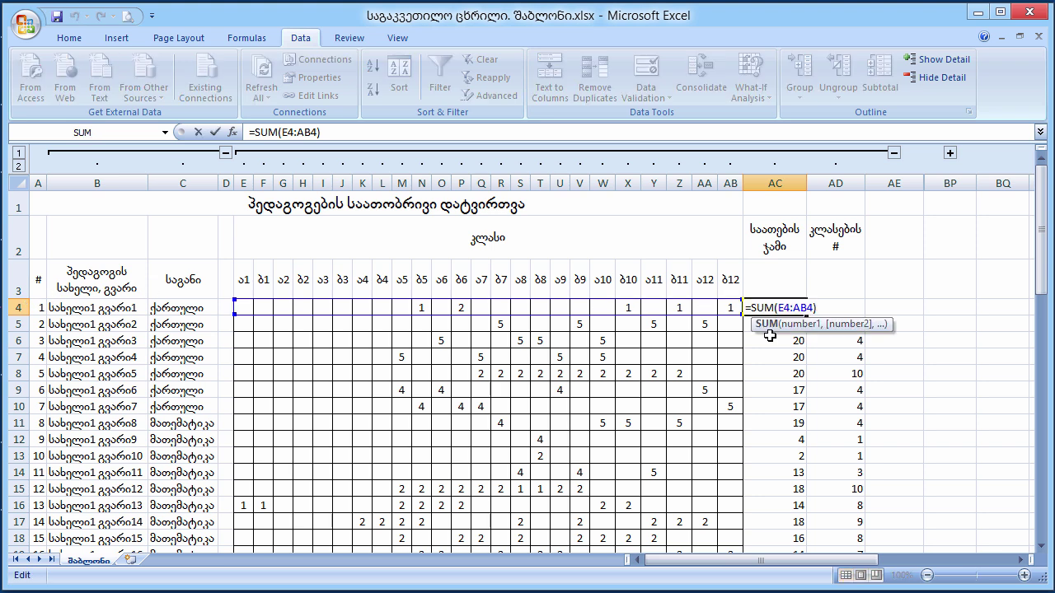
pyautogui.press('Escape')
pyautogui.doubleClick(764, 325)
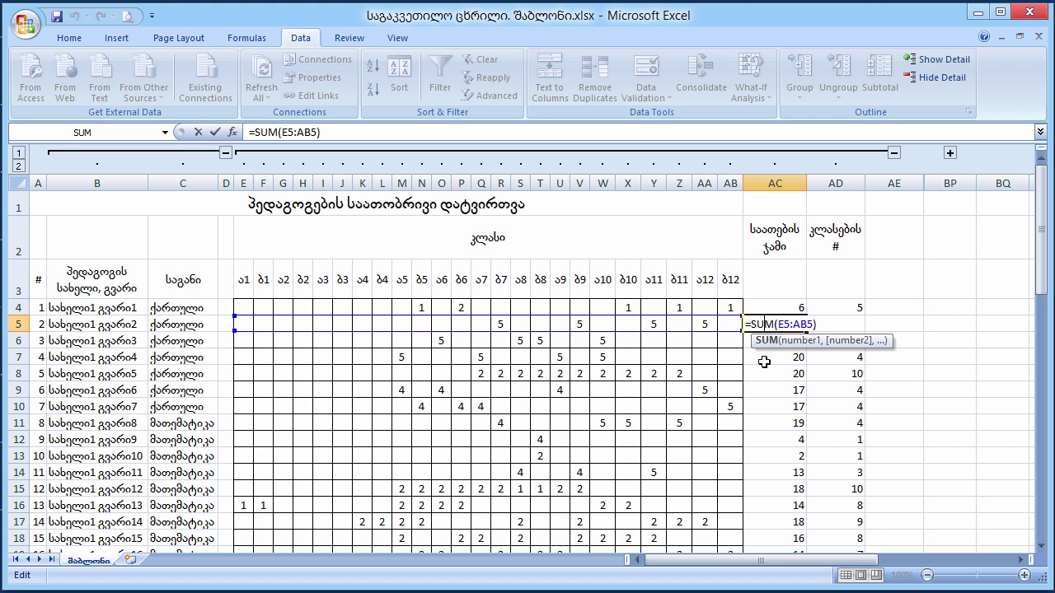
pyautogui.press('Escape')
pyautogui.doubleClick(768, 340)
pyautogui.press('Escape')
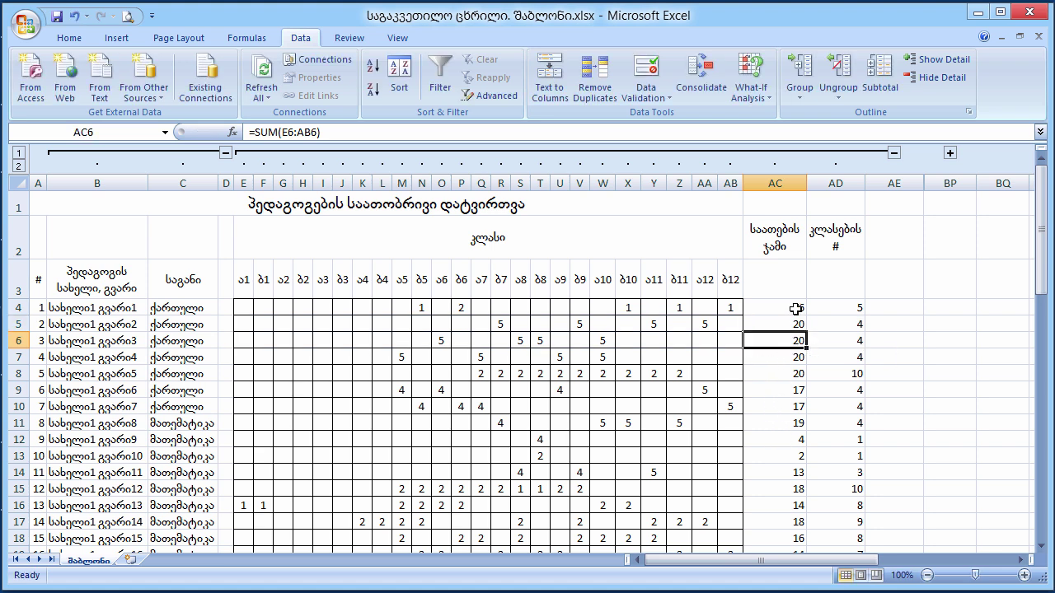
# Clear AC5:AC15 and fill AC4's SUM formula down through AC15
pyautogui.click(795, 308)
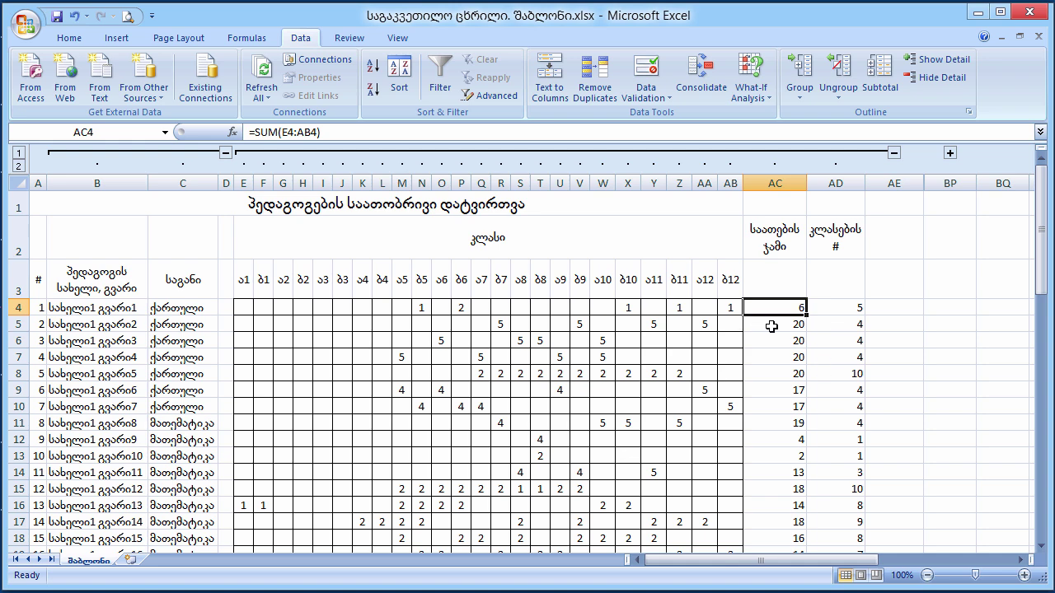
pyautogui.moveTo(772, 326); pyautogui.dragTo(781, 487)
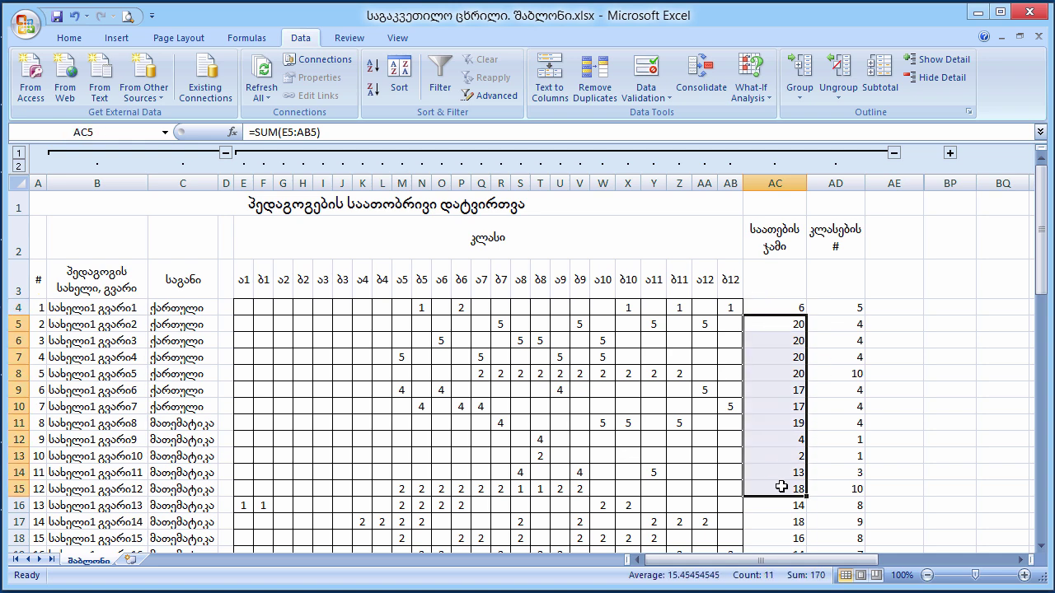
pyautogui.press('Delete')
pyautogui.click(779, 307)
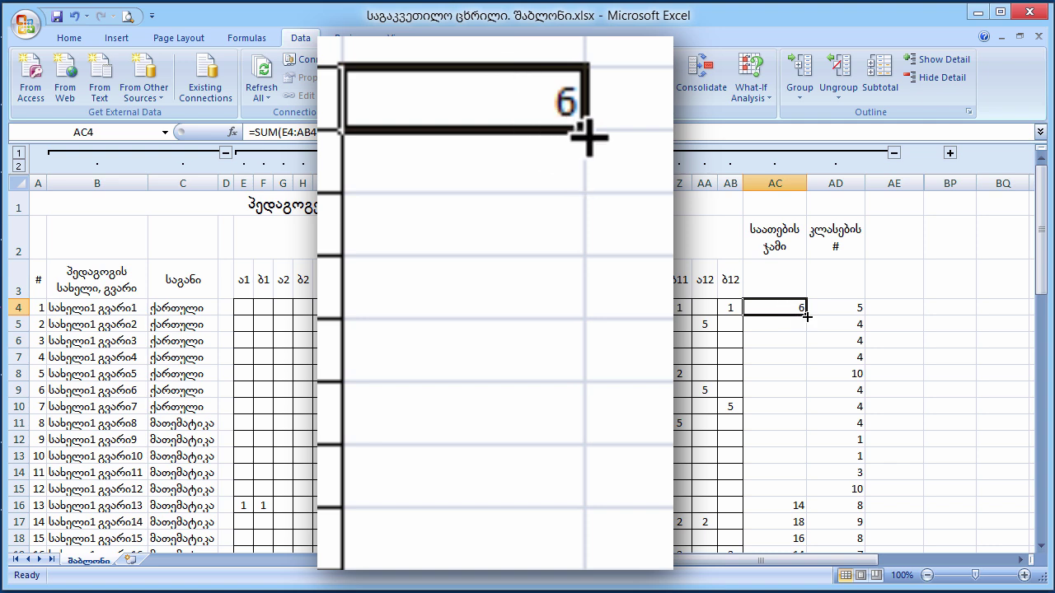
pyautogui.moveTo(807, 316); pyautogui.dragTo(809, 493)
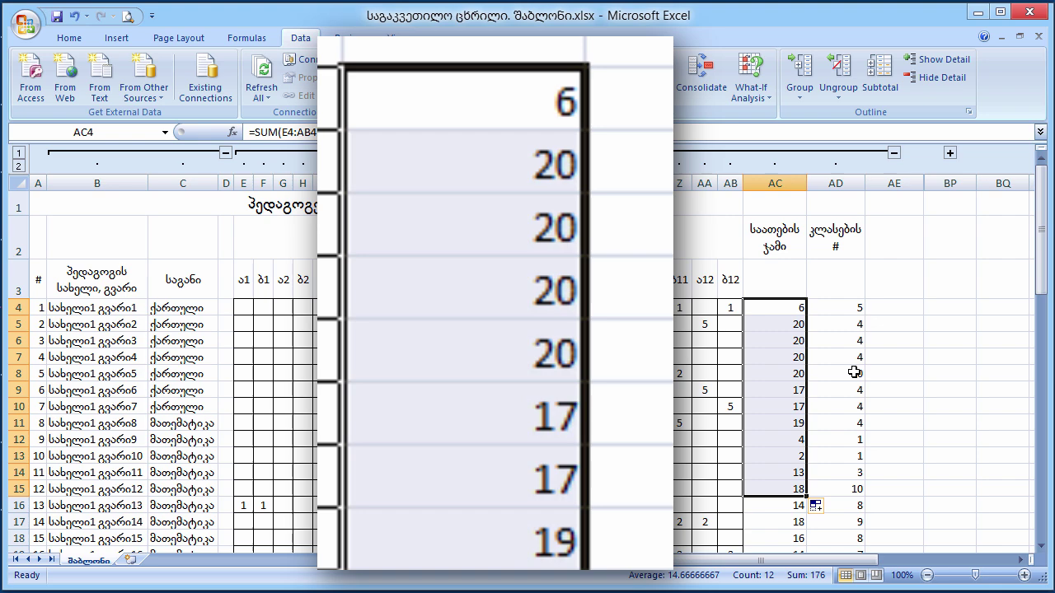
# Verify the filled formulas in AC5, AC6 and AC7, e.g. =SUM(E7:AB7) giving 20
pyautogui.doubleClick(790, 324)
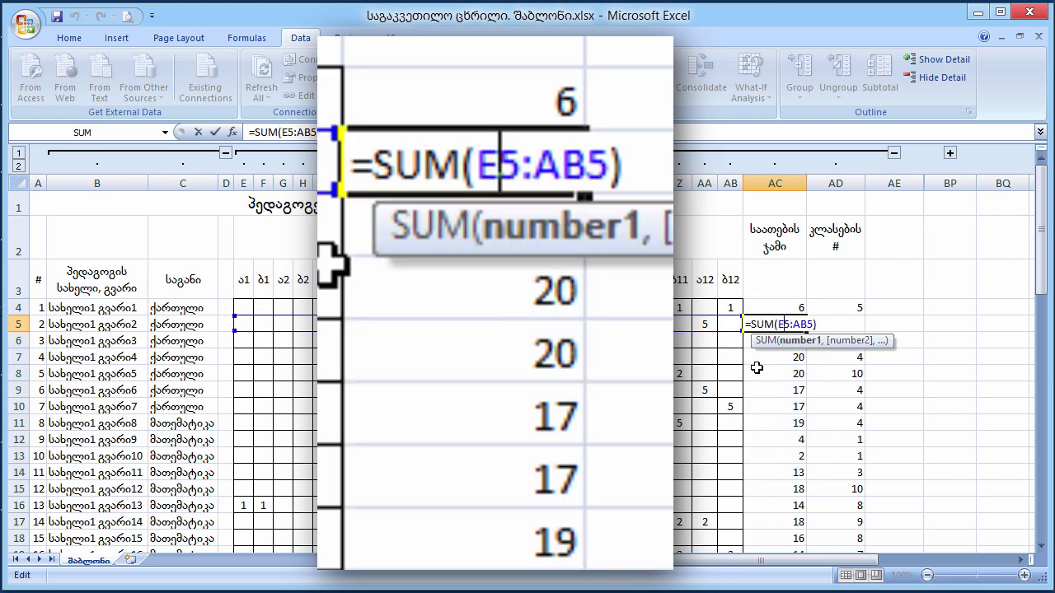
pyautogui.doubleClick(763, 341)
pyautogui.click(760, 354)
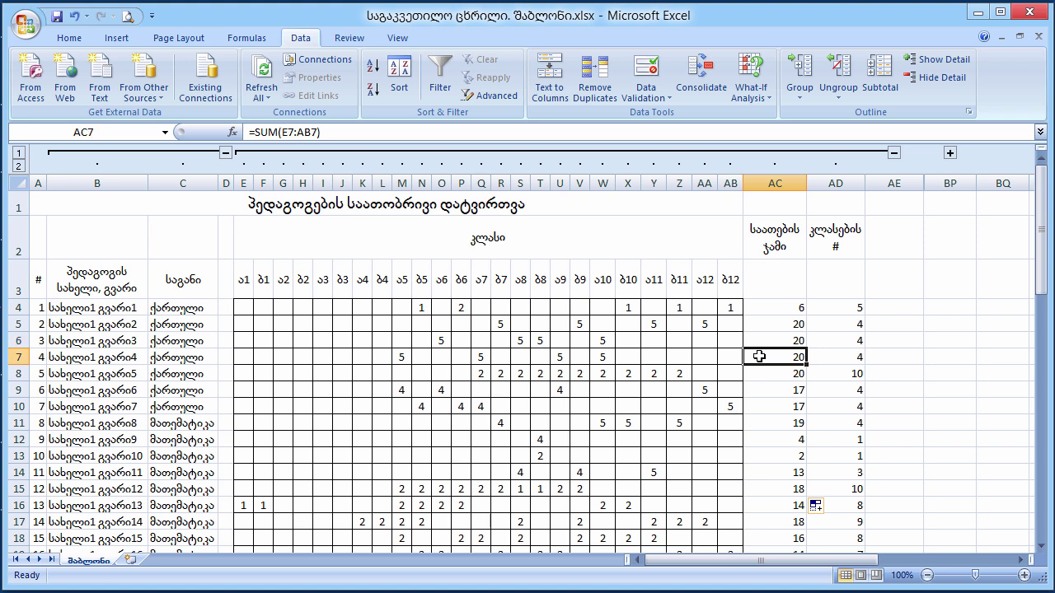
pyautogui.doubleClick(759, 358)
pyautogui.press('Escape')
pyautogui.moveTo(862, 561); pyautogui.dragTo(866, 560)
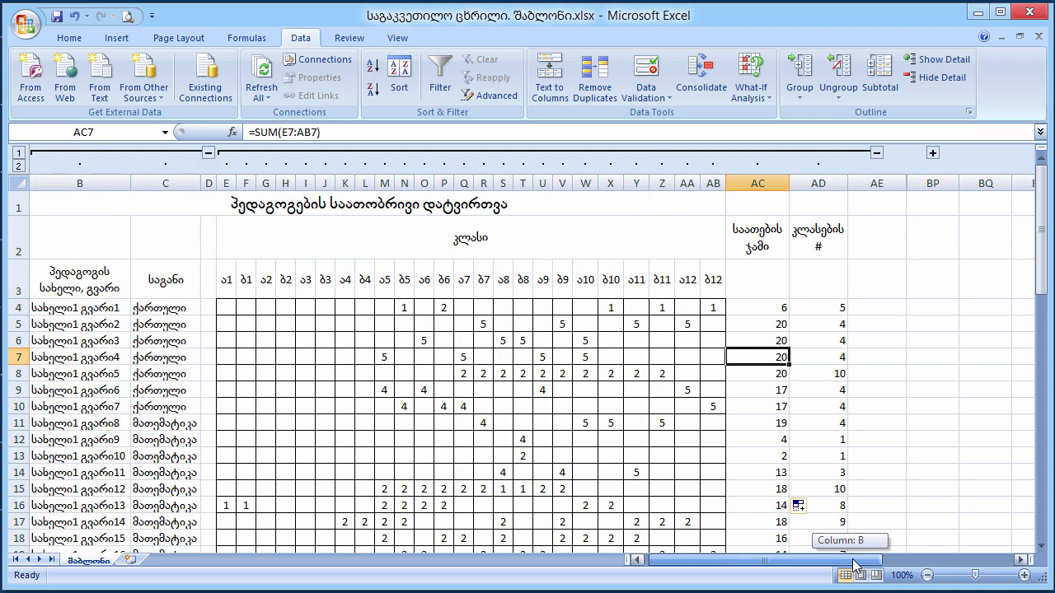
pyautogui.click(820, 308)
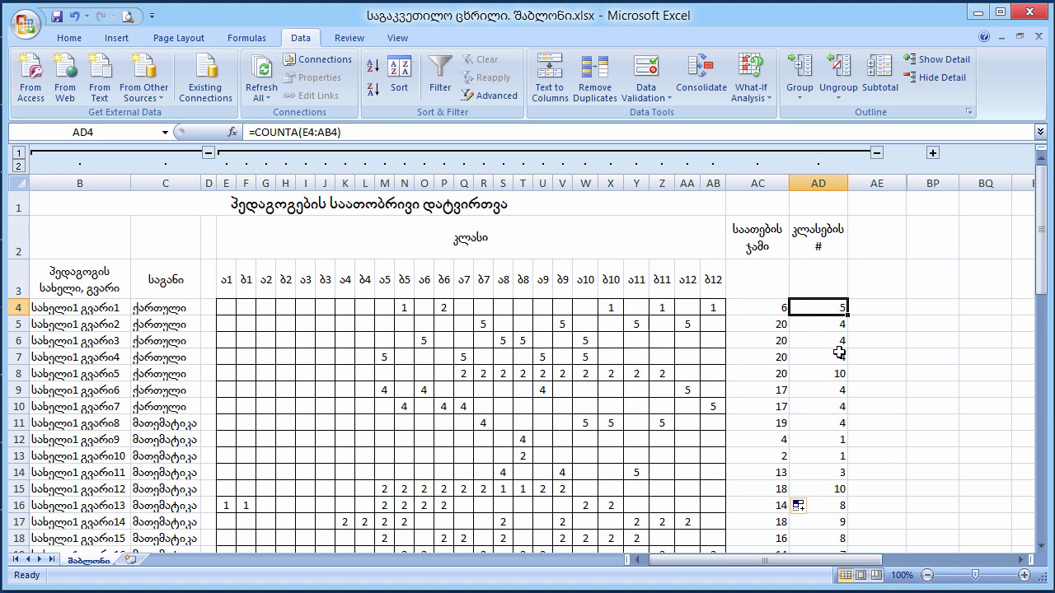
pyautogui.doubleClick(820, 307)
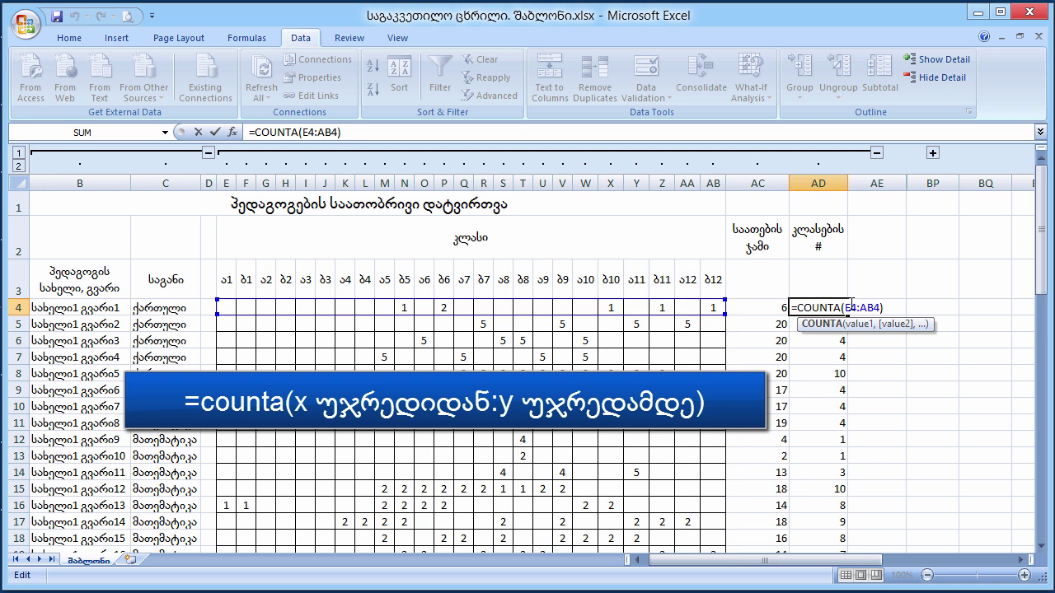
pyautogui.click(870, 329)
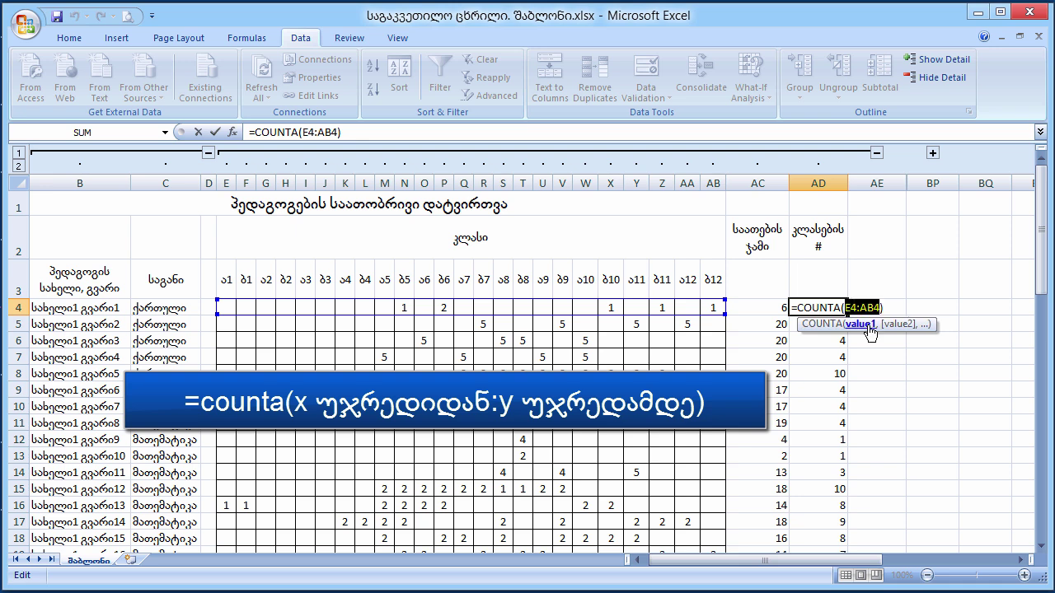
pyautogui.press('Return')
pyautogui.click(810, 277)
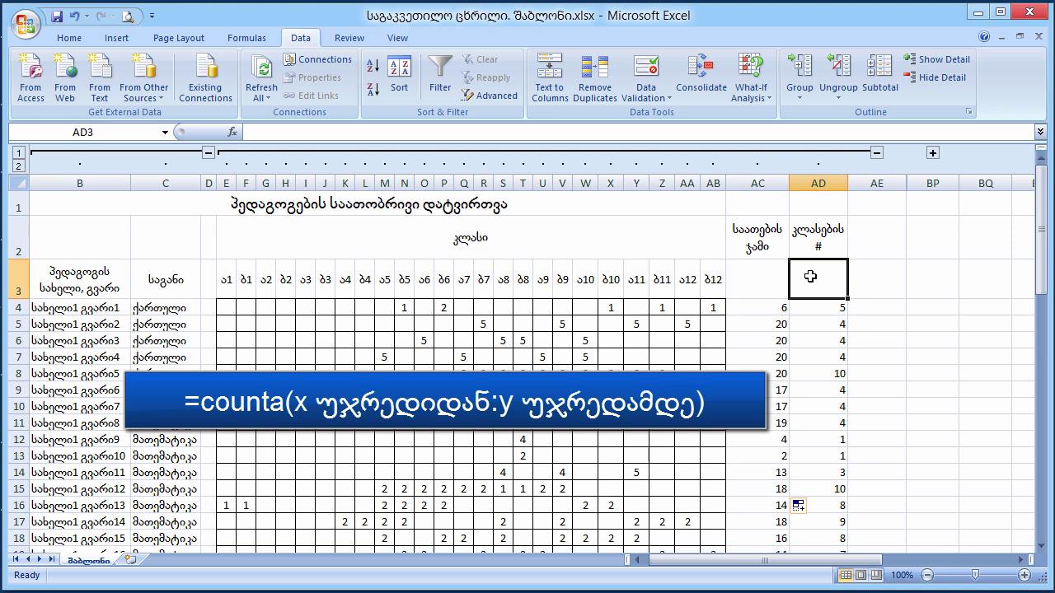
# Enter COUNTA over the კლასები header range E3:AB3 in AD3, showing 24
pyautogui.write('=c')
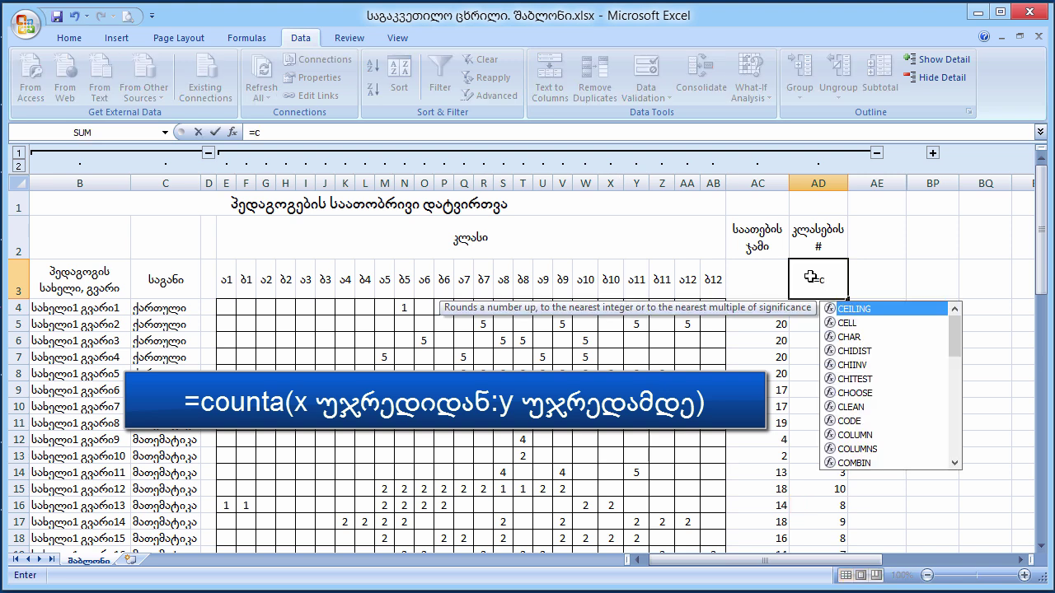
pyautogui.write('ount')
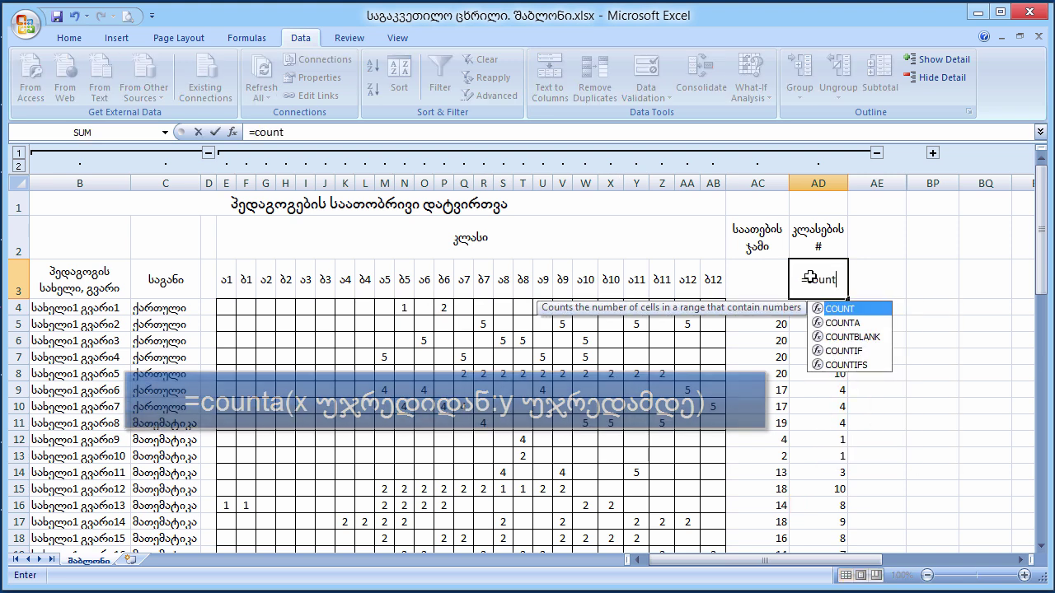
pyautogui.click(856, 328)
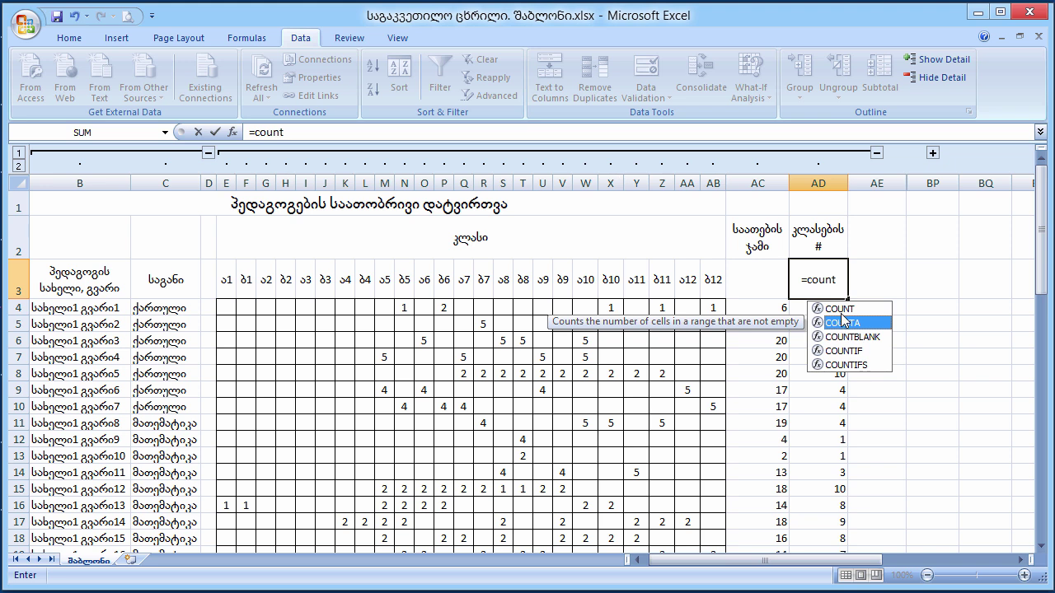
pyautogui.click(849, 310)
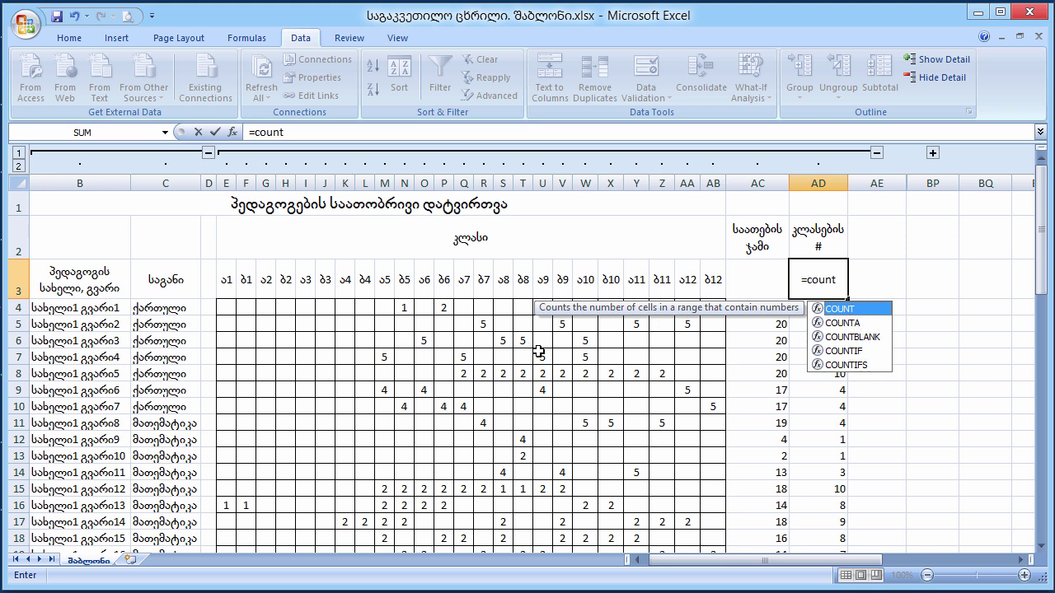
pyautogui.click(854, 324)
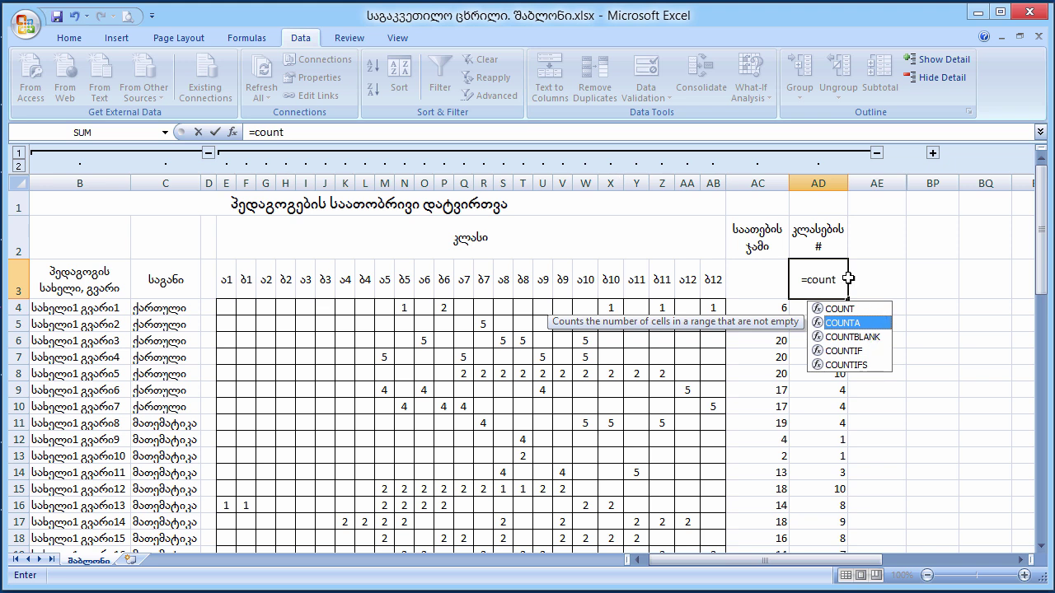
pyautogui.doubleClick(846, 326)
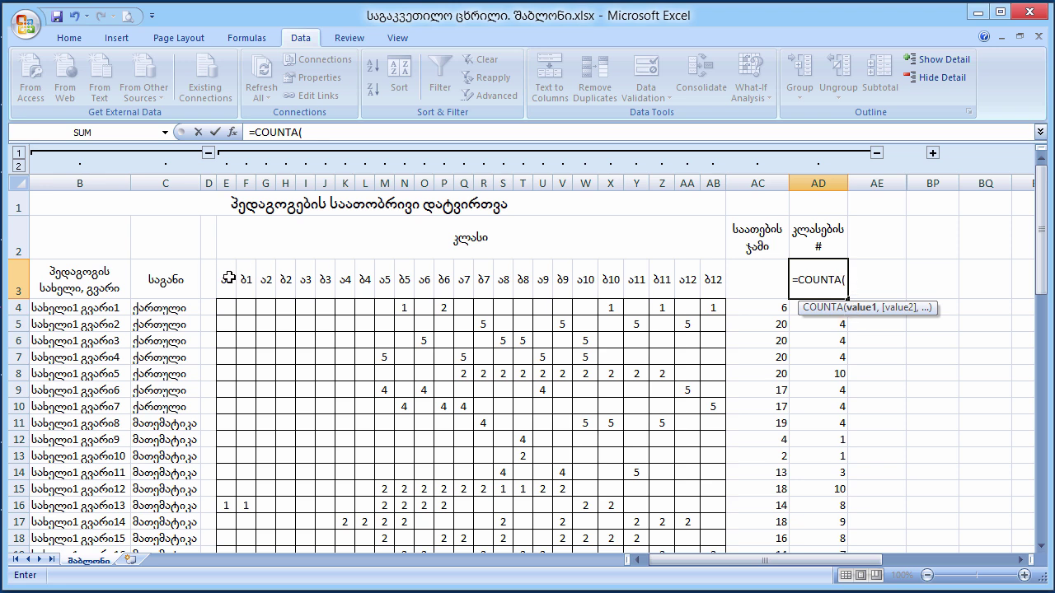
pyautogui.moveTo(217, 274); pyautogui.dragTo(701, 276)
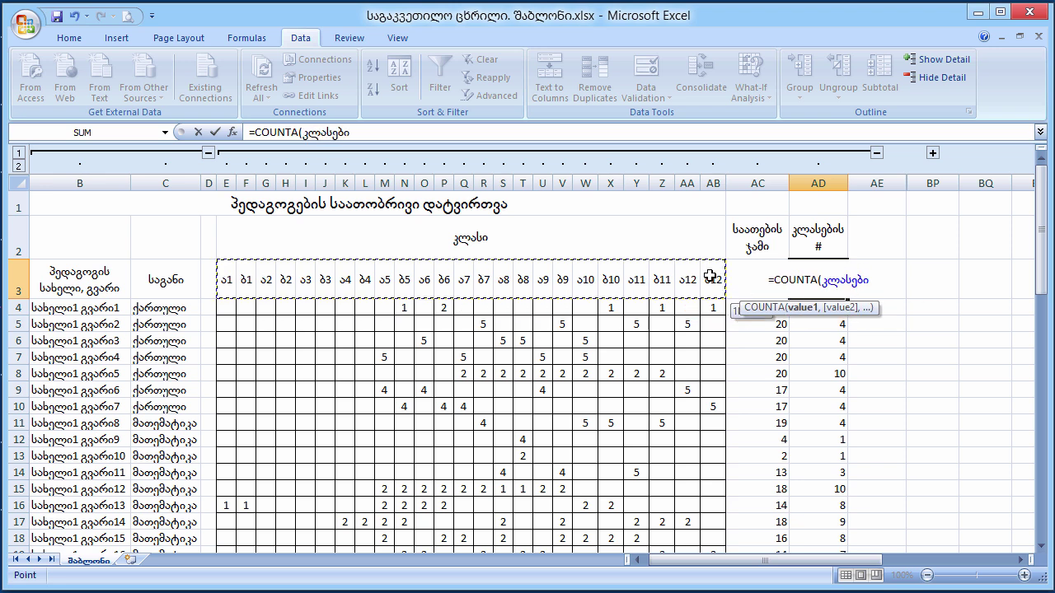
pyautogui.press('Return')
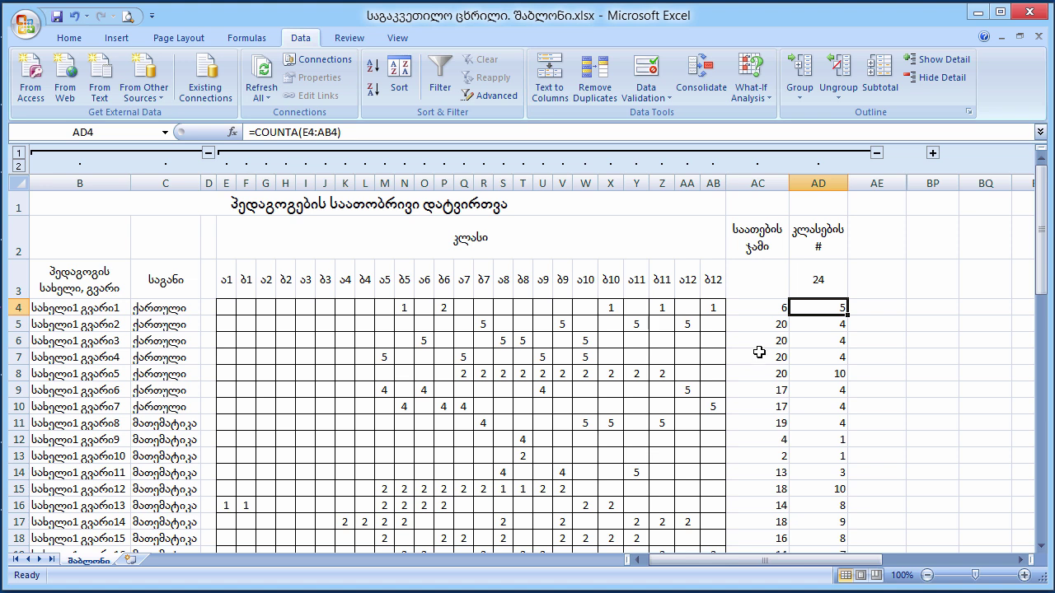
# Review AD3's =COUNTA(კლასები) formula over E3:AB3, then delete it
pyautogui.click(802, 277)
pyautogui.moveTo(221, 278); pyautogui.dragTo(714, 277)
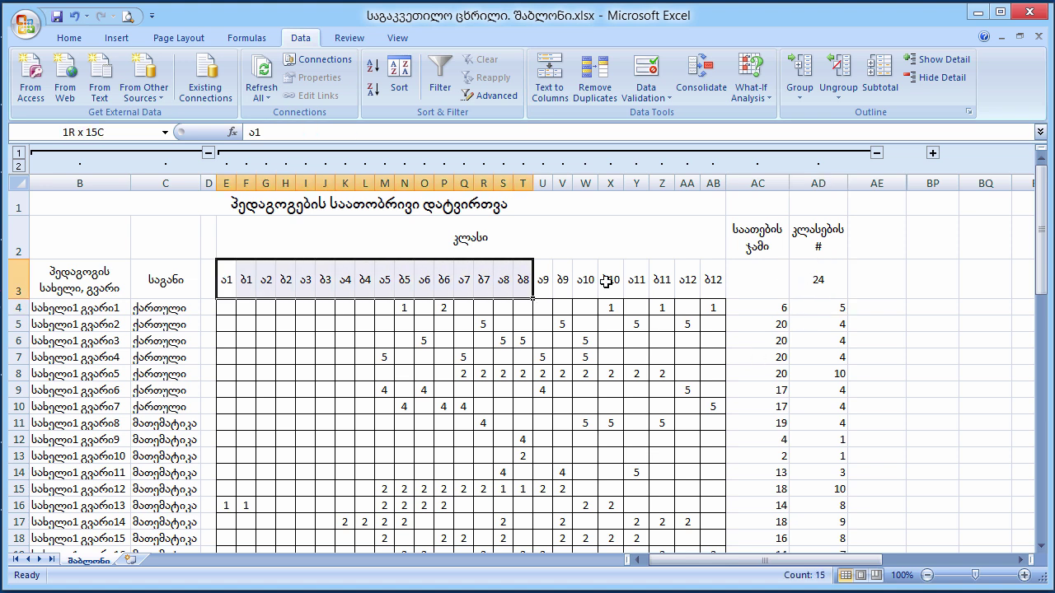
pyautogui.click(831, 279)
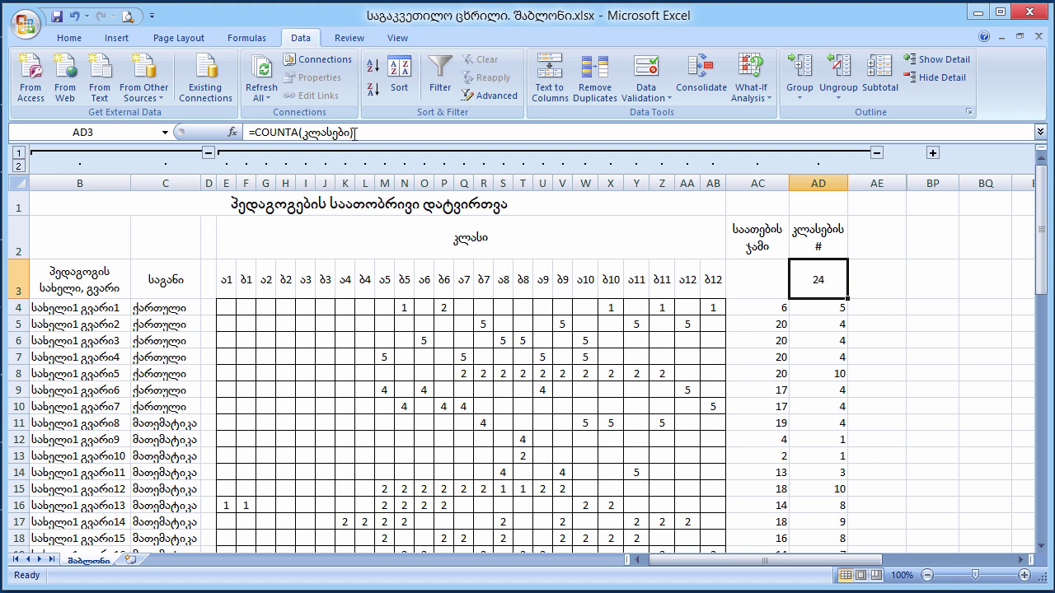
pyautogui.doubleClick(829, 283)
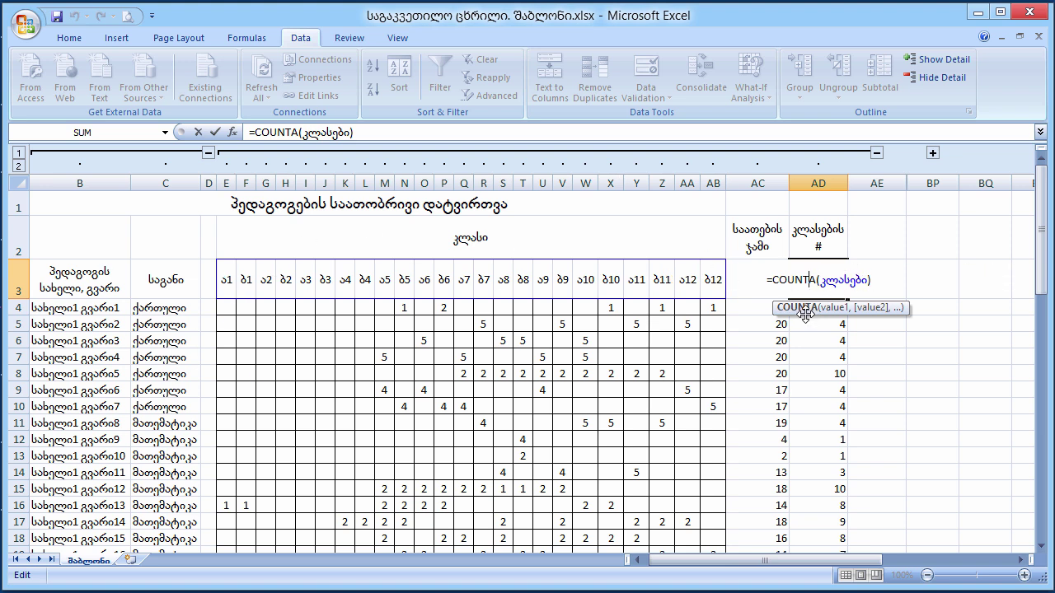
pyautogui.press('Return')
pyautogui.click(806, 287)
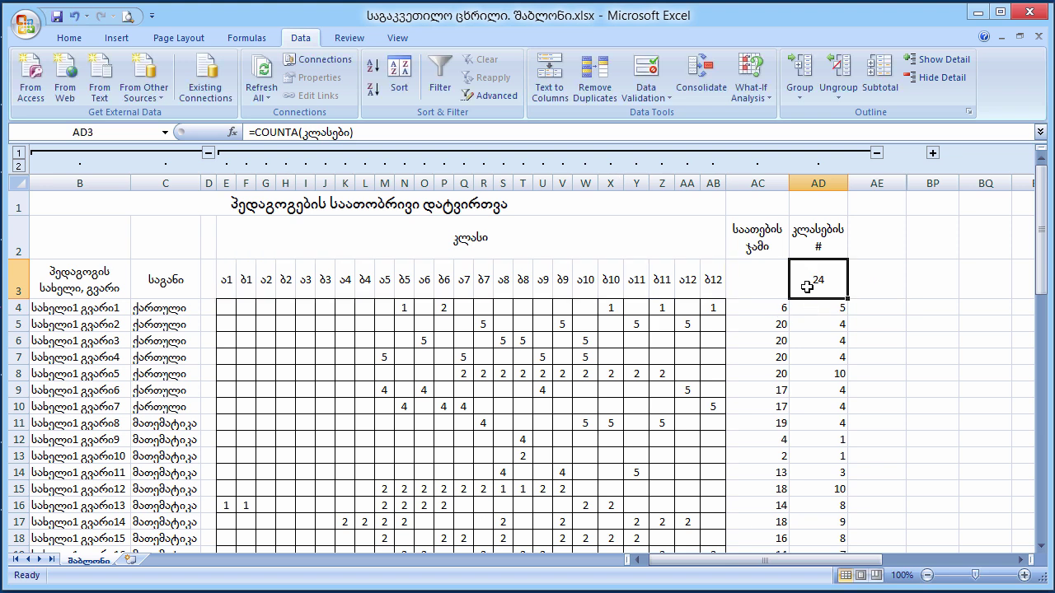
pyautogui.press('Delete')
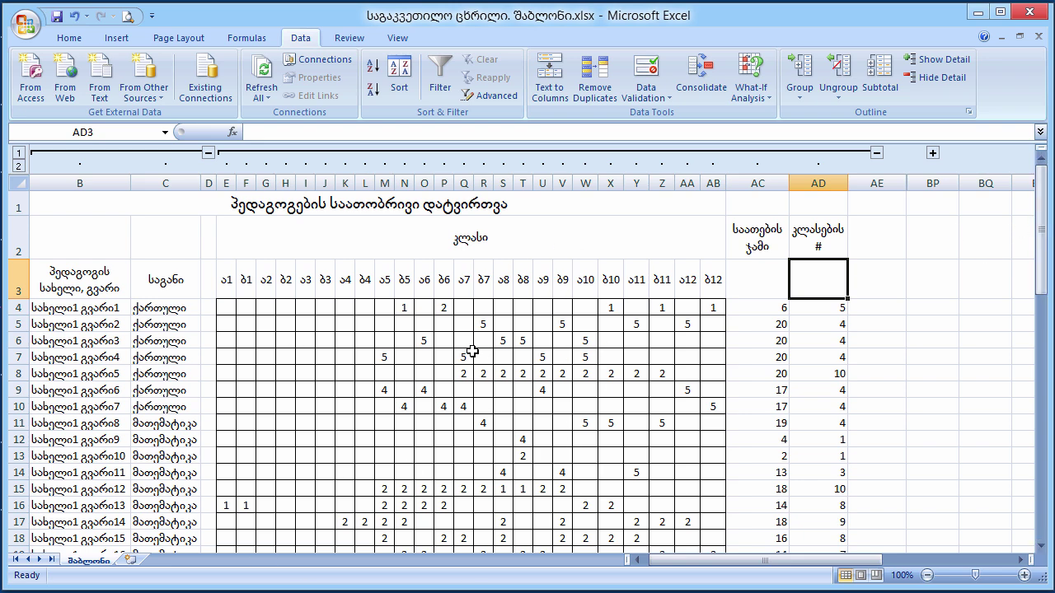
# Collapse the class grid E:AD and expand the weekday schedule columns
pyautogui.moveTo(1043, 200); pyautogui.dragTo(1043, 196)
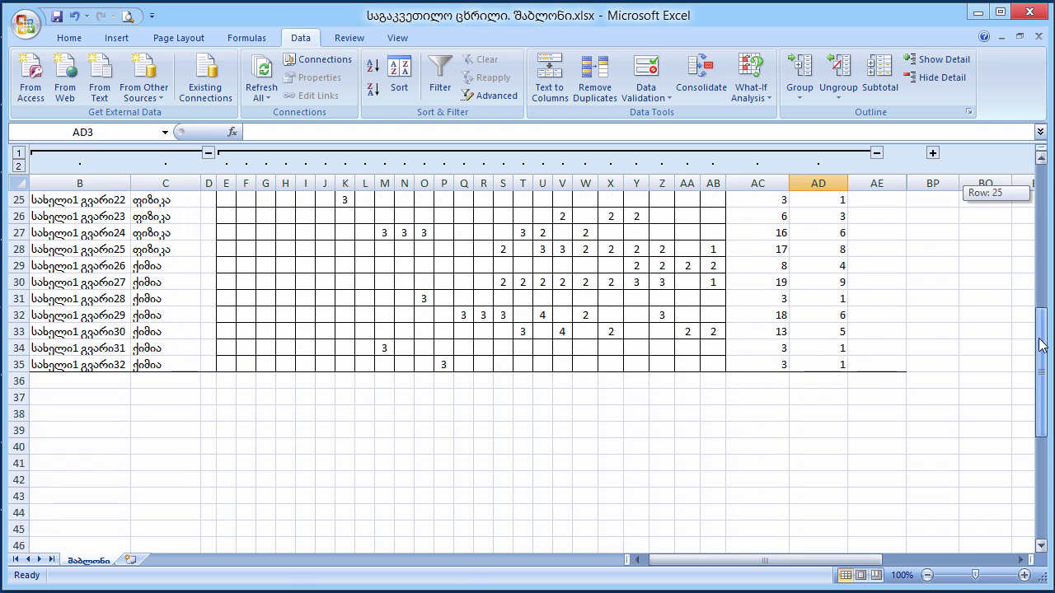
pyautogui.click(877, 153)
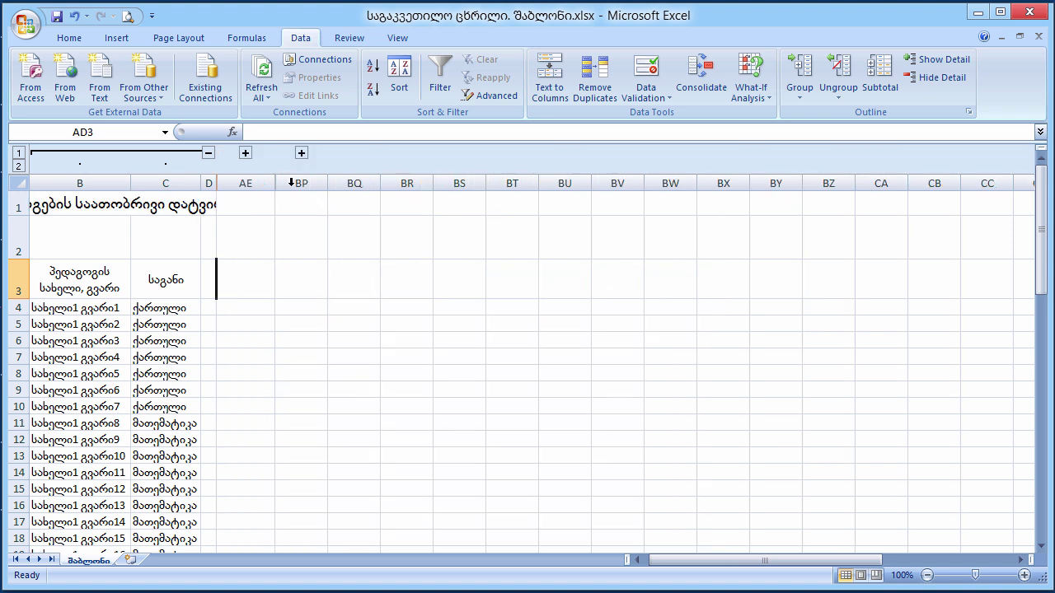
pyautogui.click(302, 153)
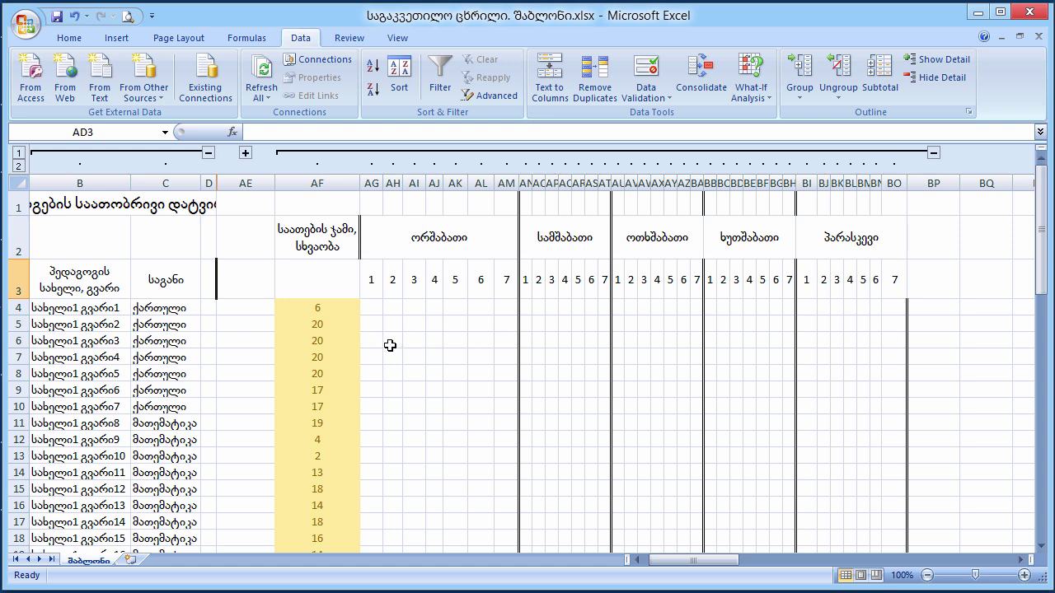
# Walk through the weekday blocks ორშაბათი to პარასკევი and periods 1–7, ending on AK5
pyautogui.click(434, 239)
pyautogui.hotkey('ctrl', 'Right')
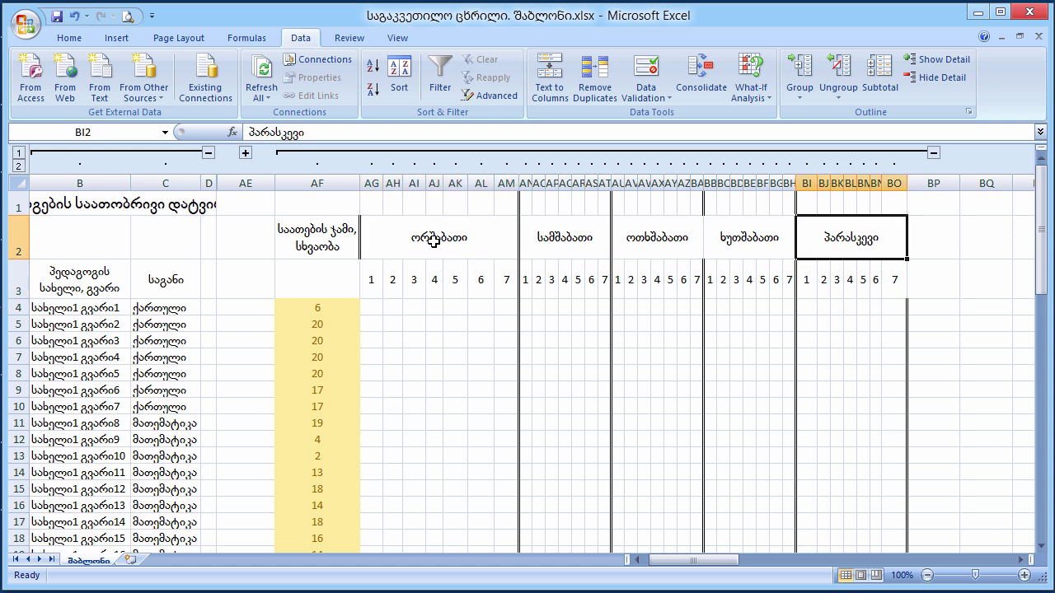
pyautogui.click(434, 239)
pyautogui.click(544, 240)
pyautogui.click(659, 239)
pyautogui.click(749, 237)
pyautogui.click(878, 239)
pyautogui.click(370, 274)
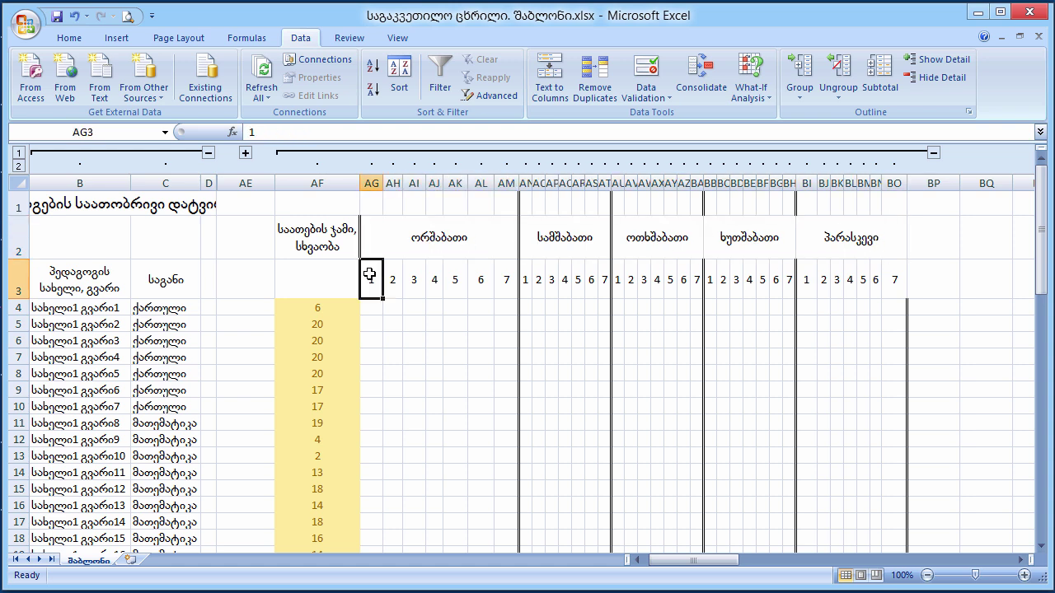
pyautogui.click(501, 283)
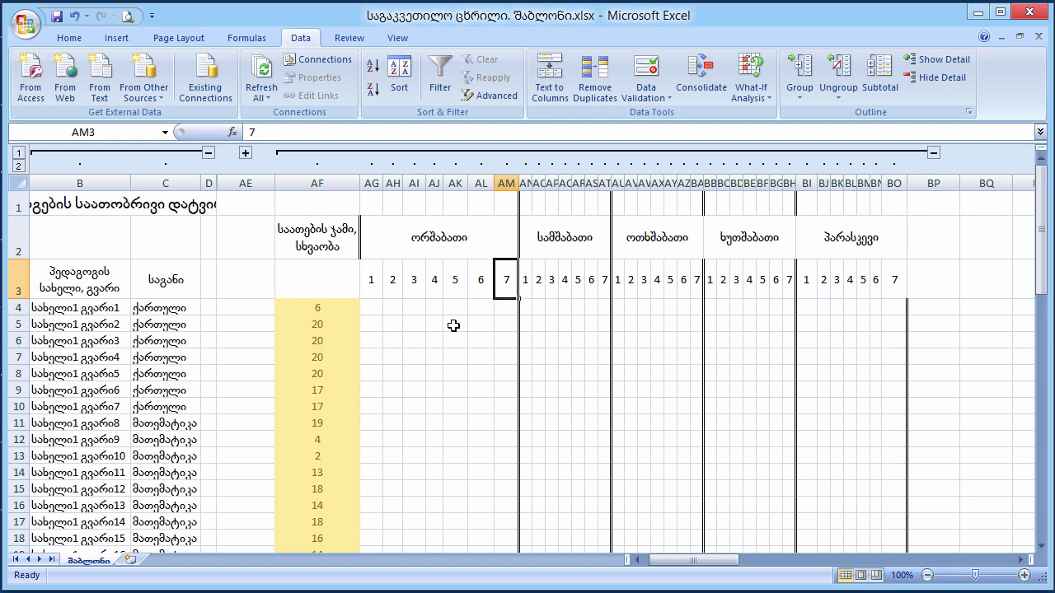
pyautogui.click(453, 326)
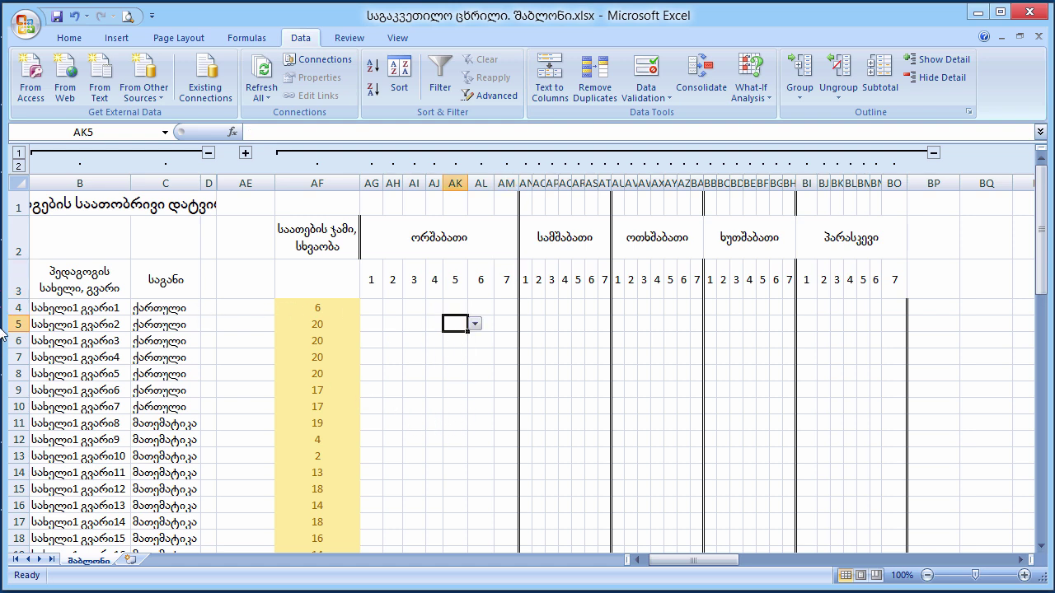
# Choose class ბ2 from AK5's drop-down list, dropping row 5's remaining hours to 19
pyautogui.click(476, 324)
pyautogui.moveTo(477, 356); pyautogui.dragTo(476, 435)
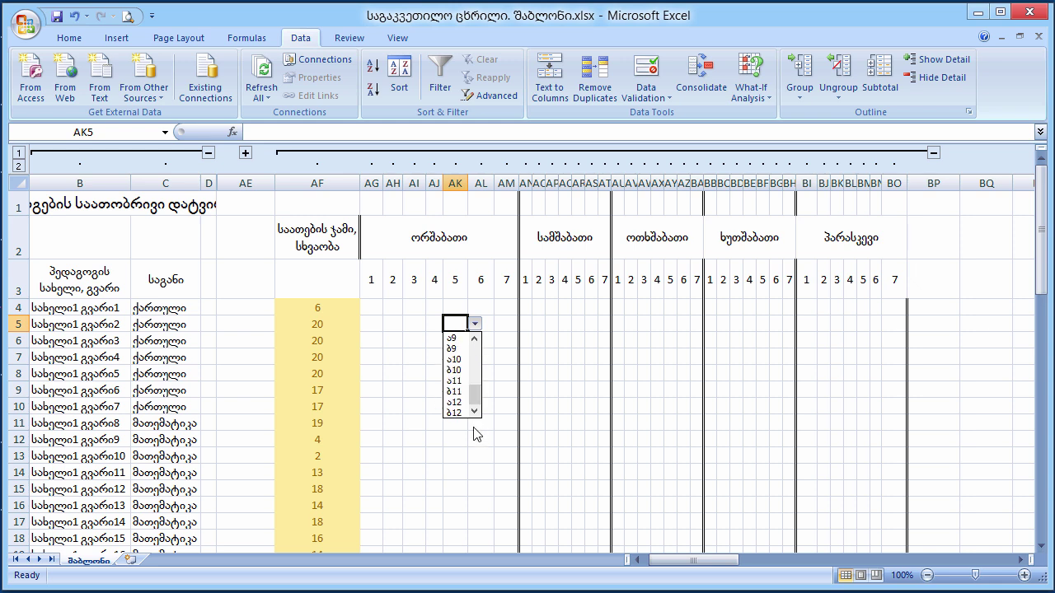
pyautogui.moveTo(476, 396); pyautogui.dragTo(476, 356)
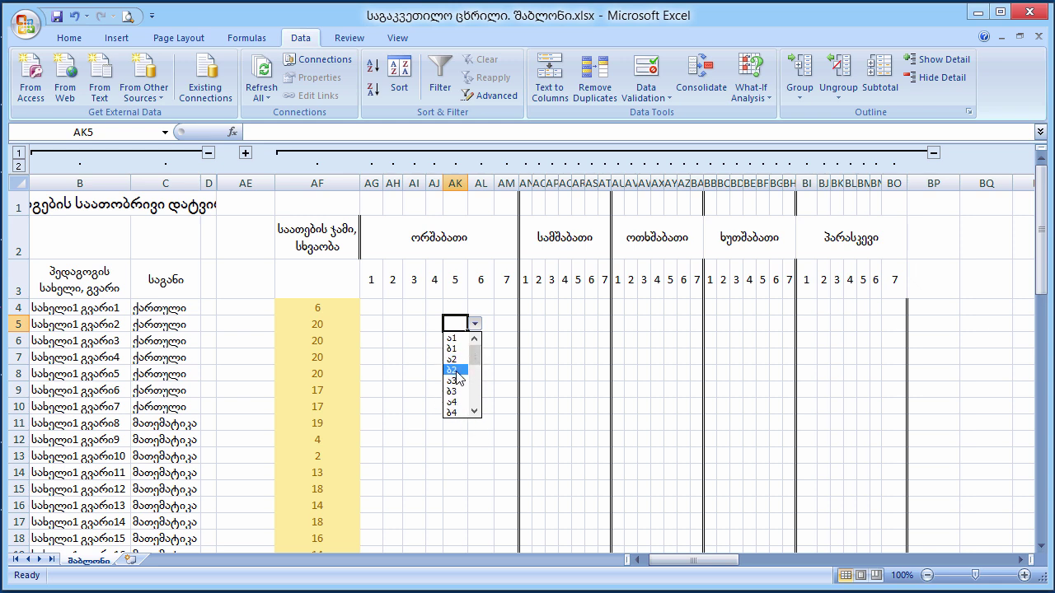
pyautogui.click(455, 369)
# Reopen AK5's class list for review and close it without changes
pyautogui.click(469, 361)
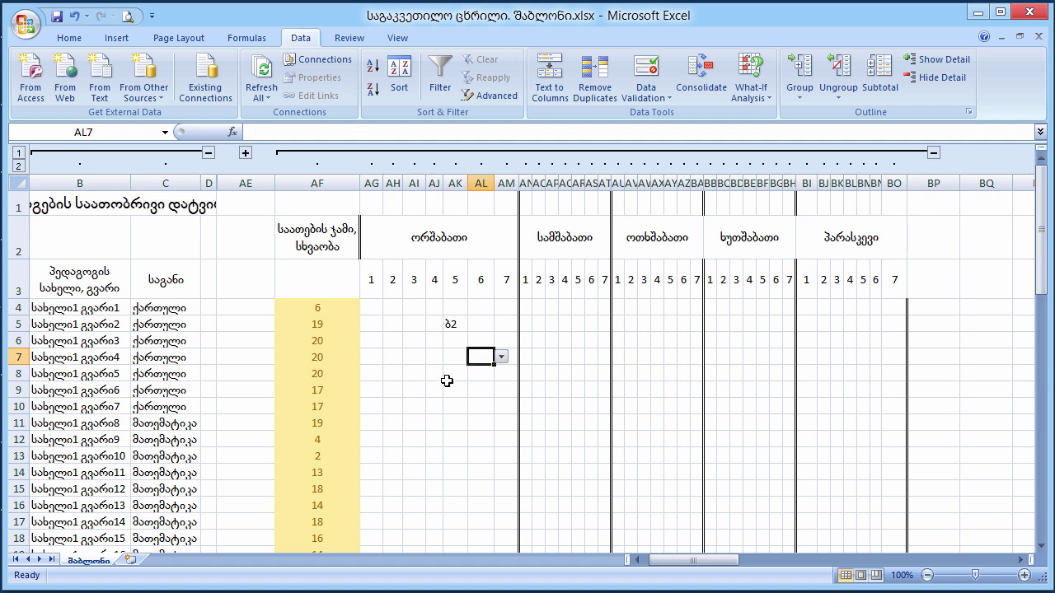
pyautogui.click(453, 324)
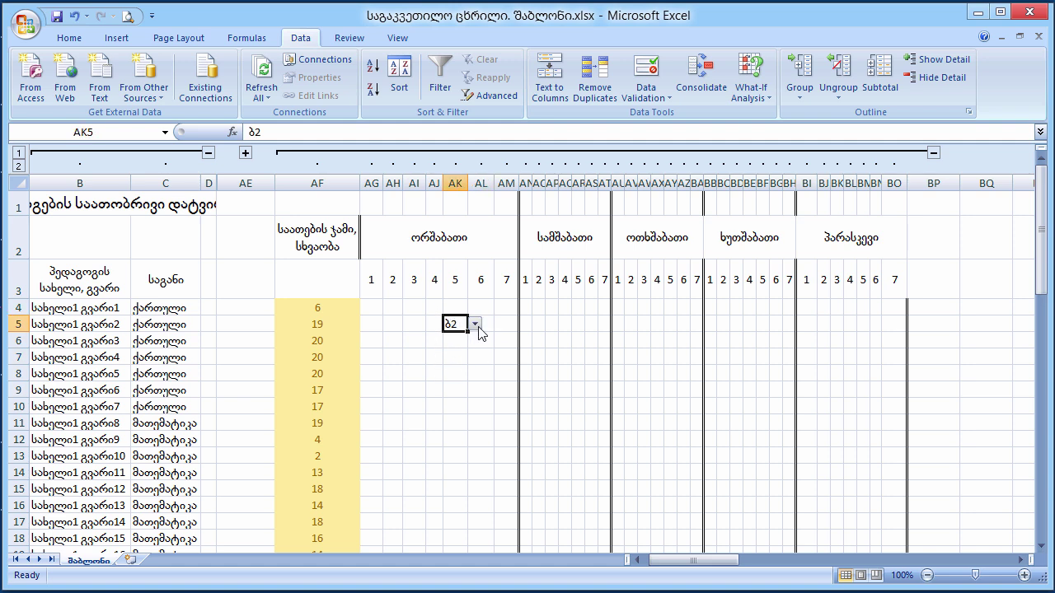
pyautogui.click(476, 324)
pyautogui.moveTo(477, 341)
pyautogui.mouseDown()
pyautogui.moveTo(487, 406)
pyautogui.moveTo(476, 342)
pyautogui.mouseUp()
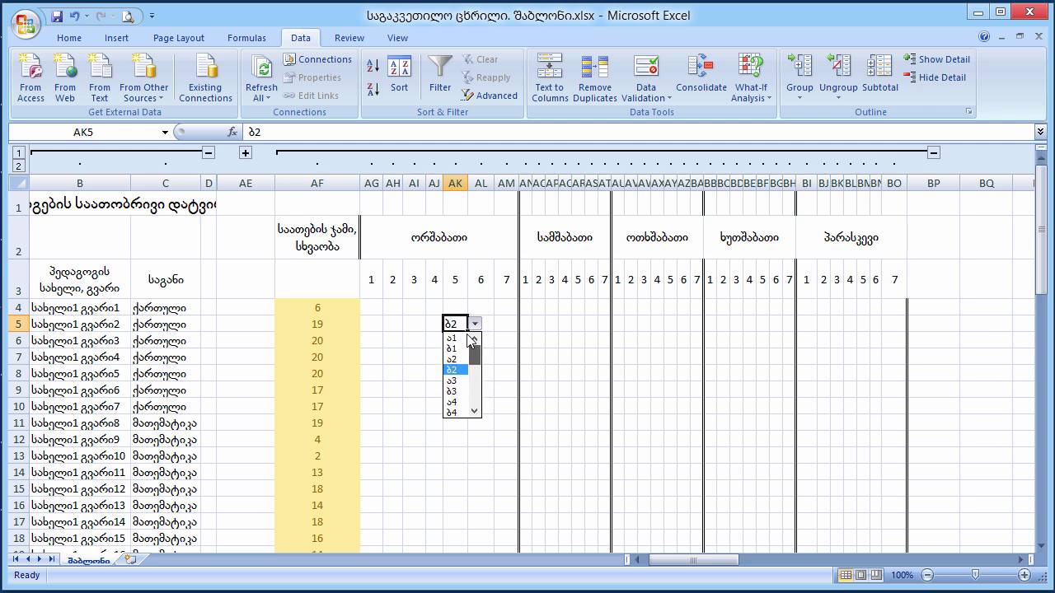
pyautogui.click(546, 319)
pyautogui.click(550, 324)
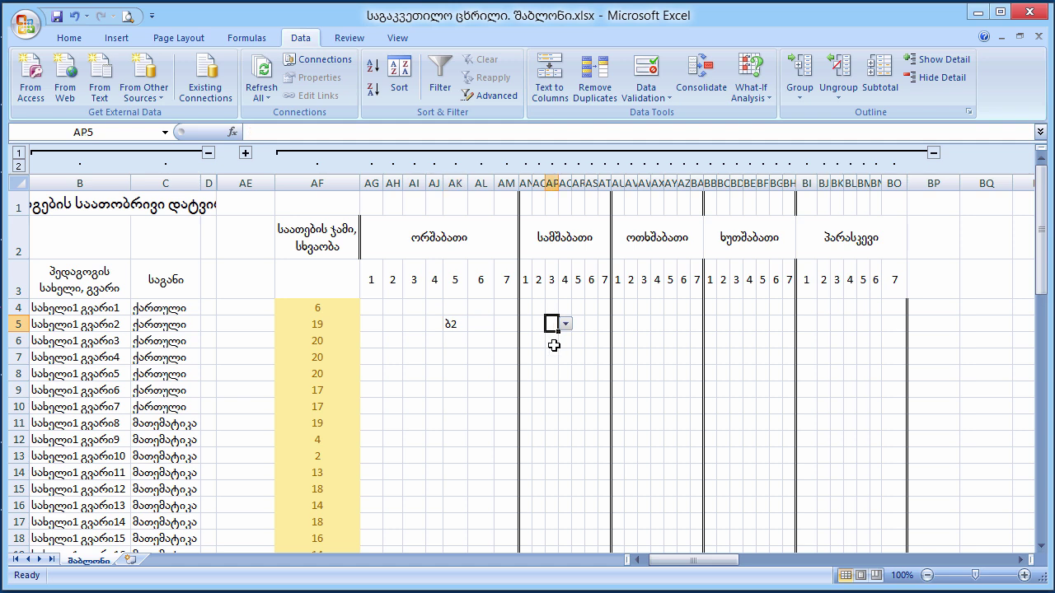
pyautogui.click(454, 324)
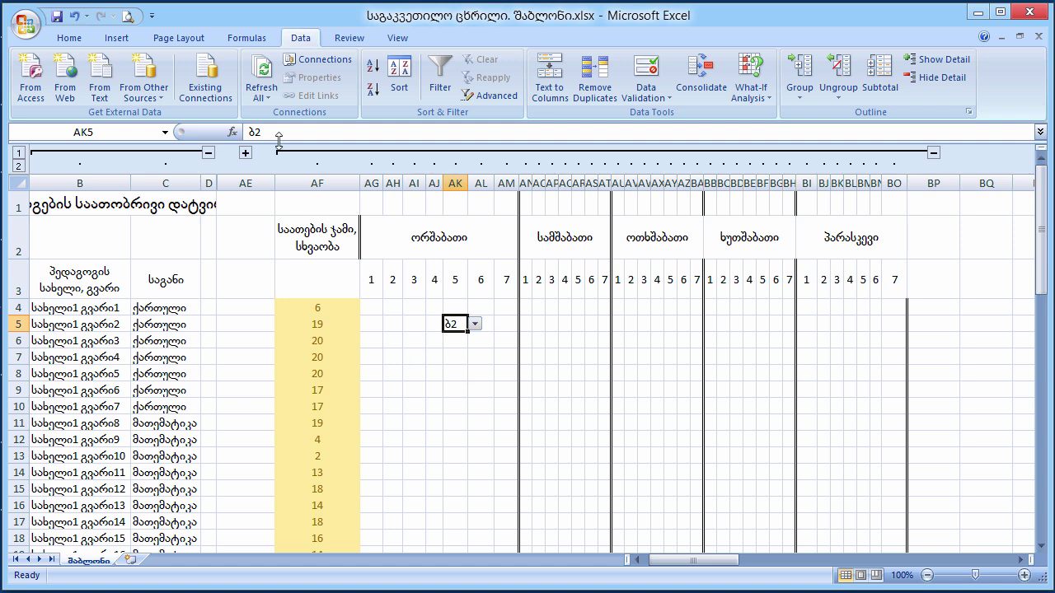
# Re-expand the class grid and start naming the class headers E3:AB3 as კლასები
pyautogui.click(245, 153)
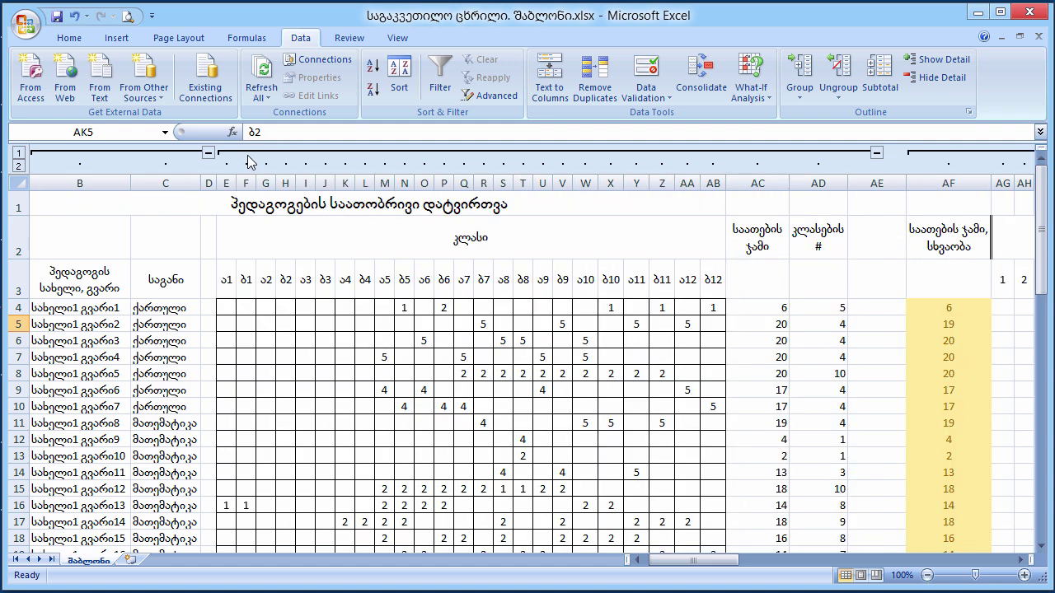
pyautogui.moveTo(225, 272); pyautogui.dragTo(713, 281)
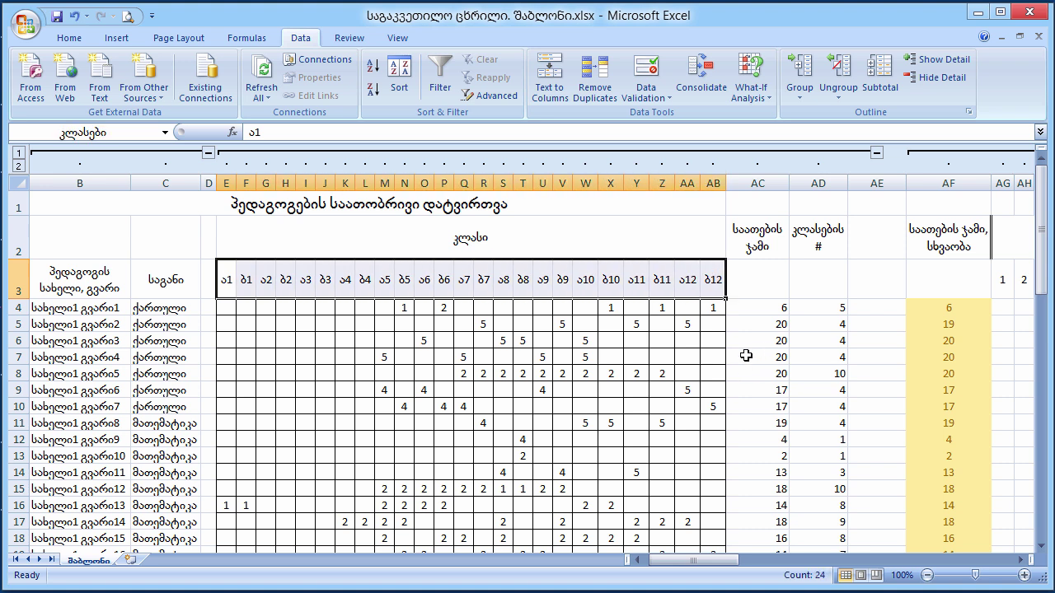
pyautogui.rightClick(580, 279)
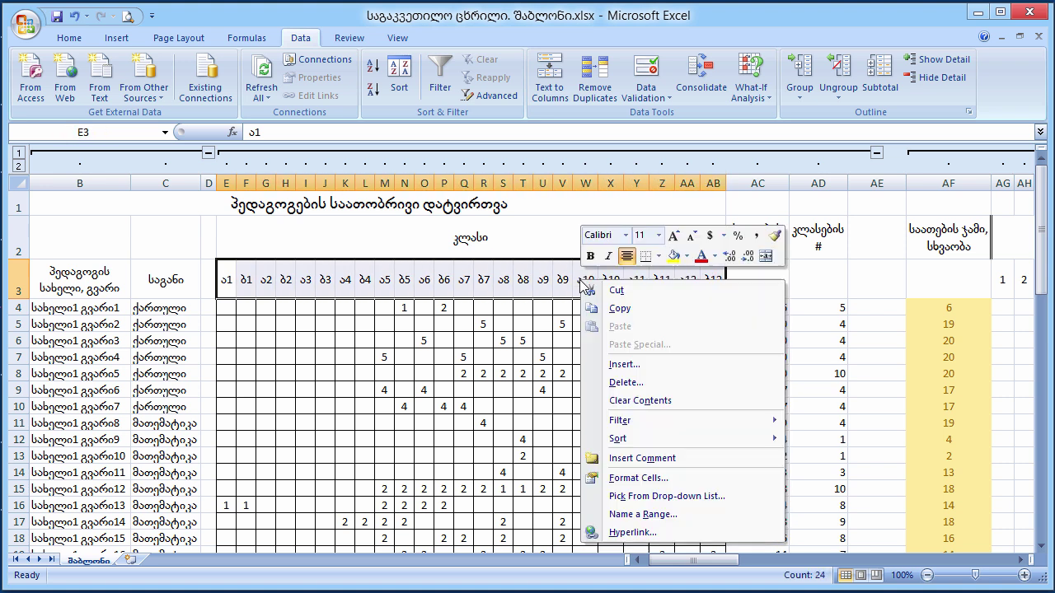
pyautogui.click(690, 517)
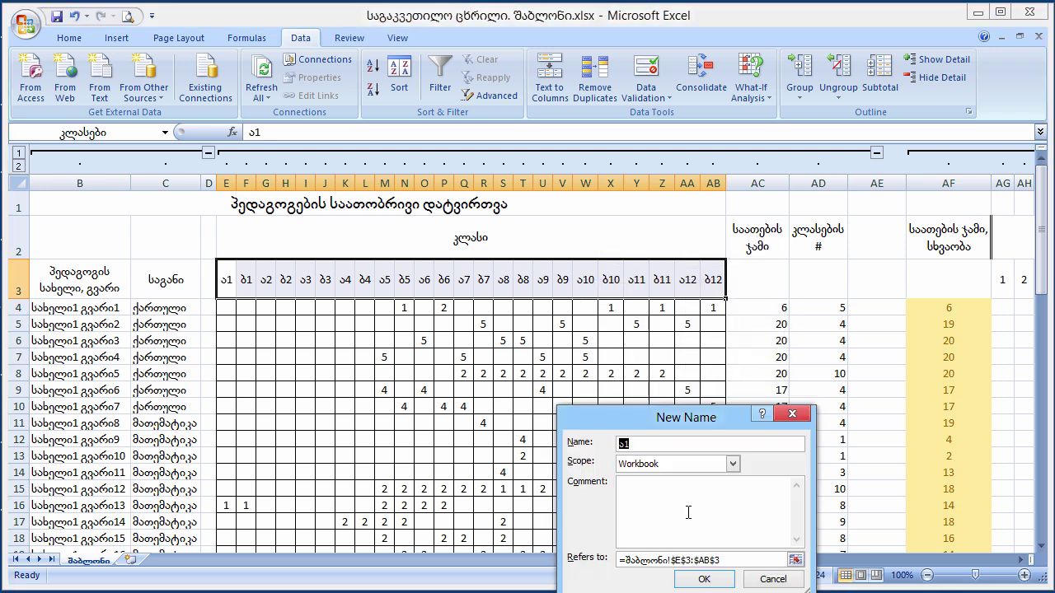
pyautogui.moveTo(669, 430); pyautogui.dragTo(734, 330)
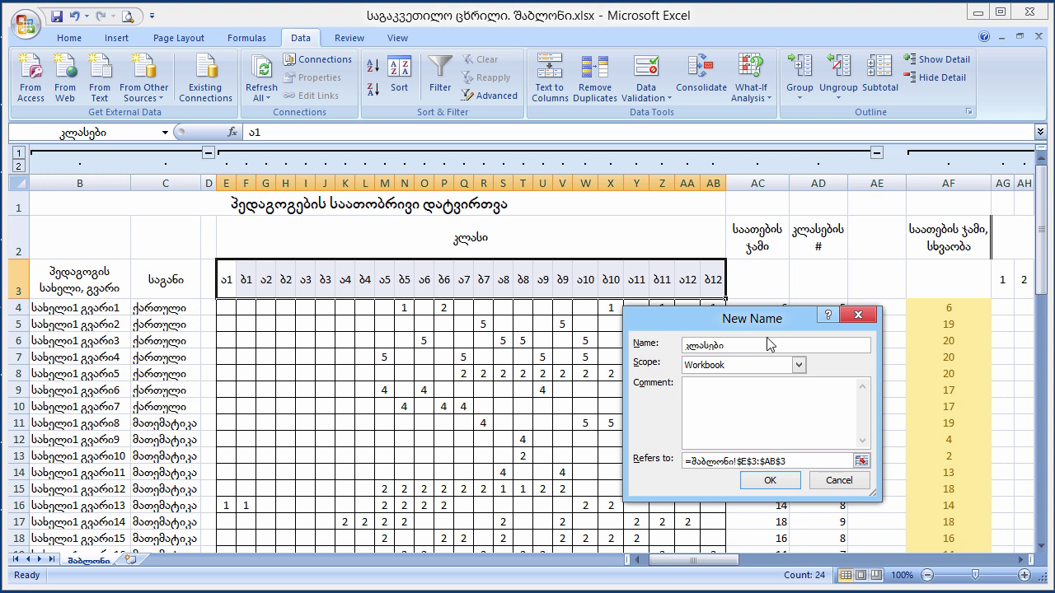
# Cancel the New Name dialog and delete the stray ბ2 entry from AK5
pyautogui.click(855, 488)
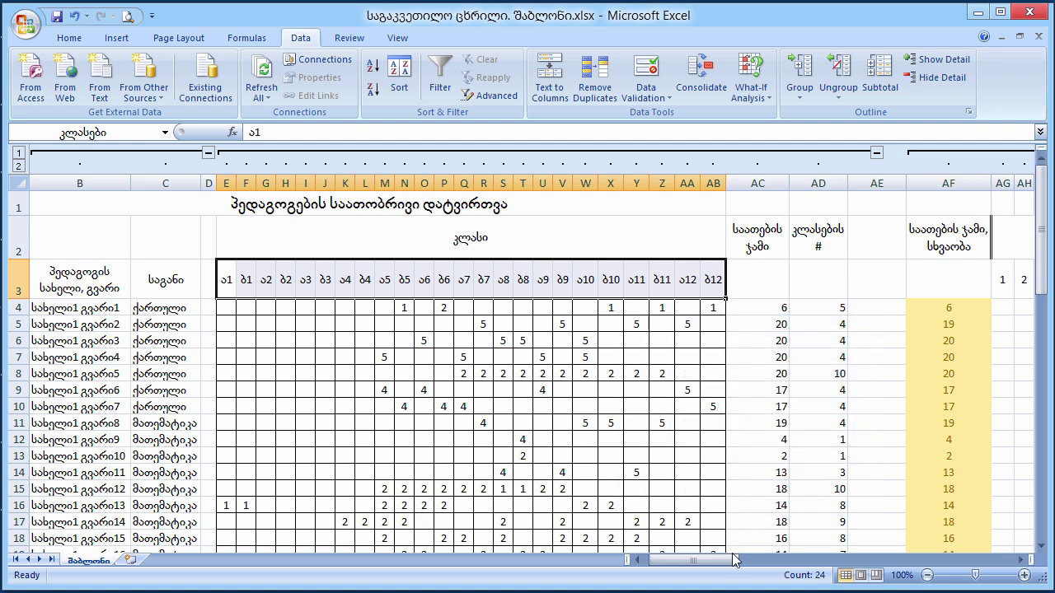
pyautogui.moveTo(736, 561); pyautogui.dragTo(828, 569)
pyautogui.click(466, 323)
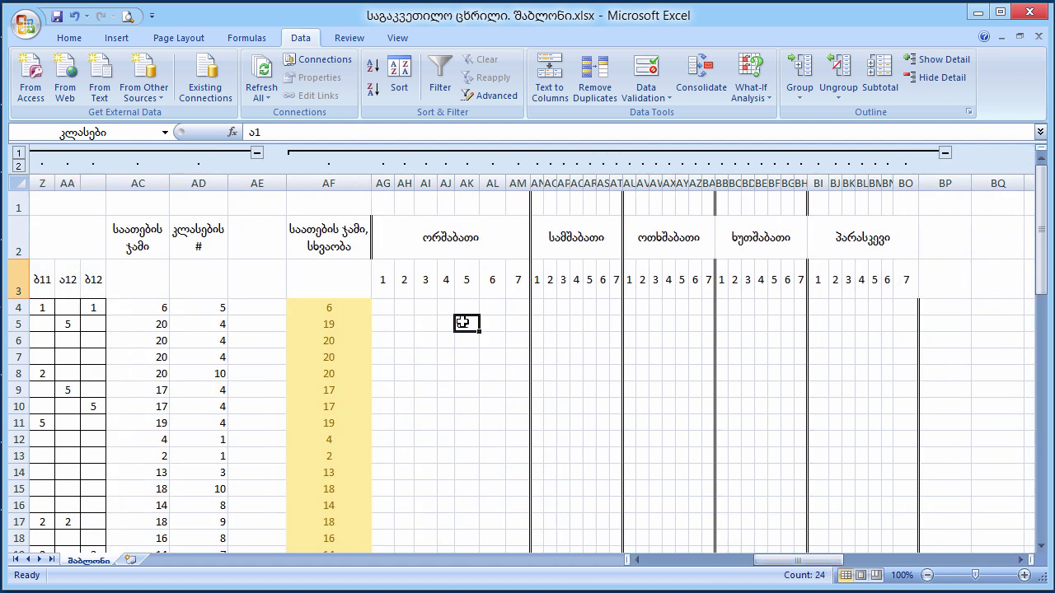
pyautogui.press('Delete')
# Extend the blank timetable block AG4:BO11 down through row 35
pyautogui.click(387, 306)
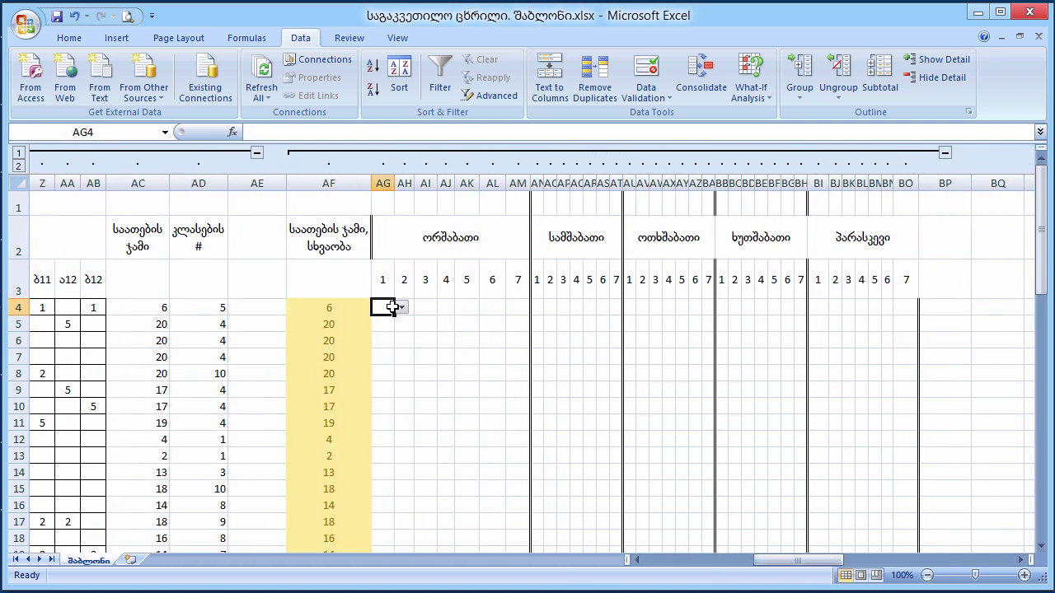
pyautogui.moveTo(386, 306); pyautogui.dragTo(903, 422)
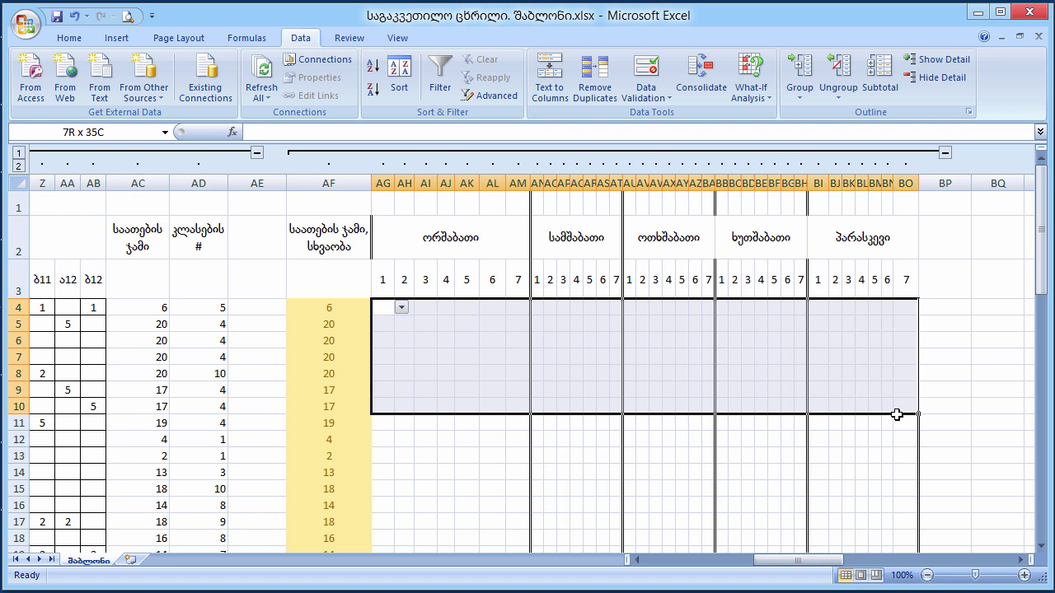
pyautogui.moveTo(1040, 233); pyautogui.dragTo(1041, 285)
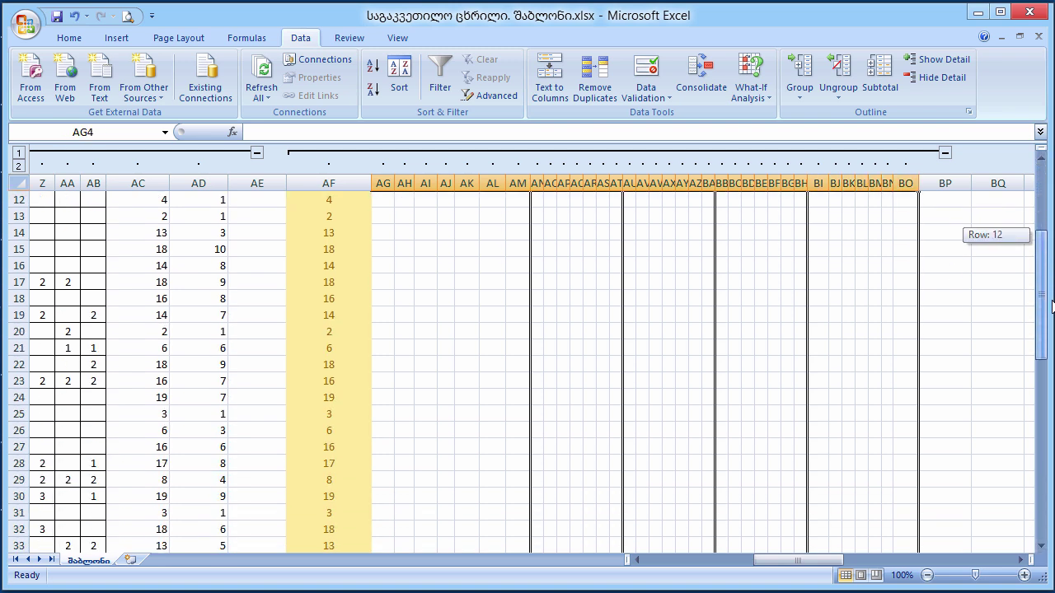
pyautogui.moveTo(922, 229); pyautogui.dragTo(931, 586)
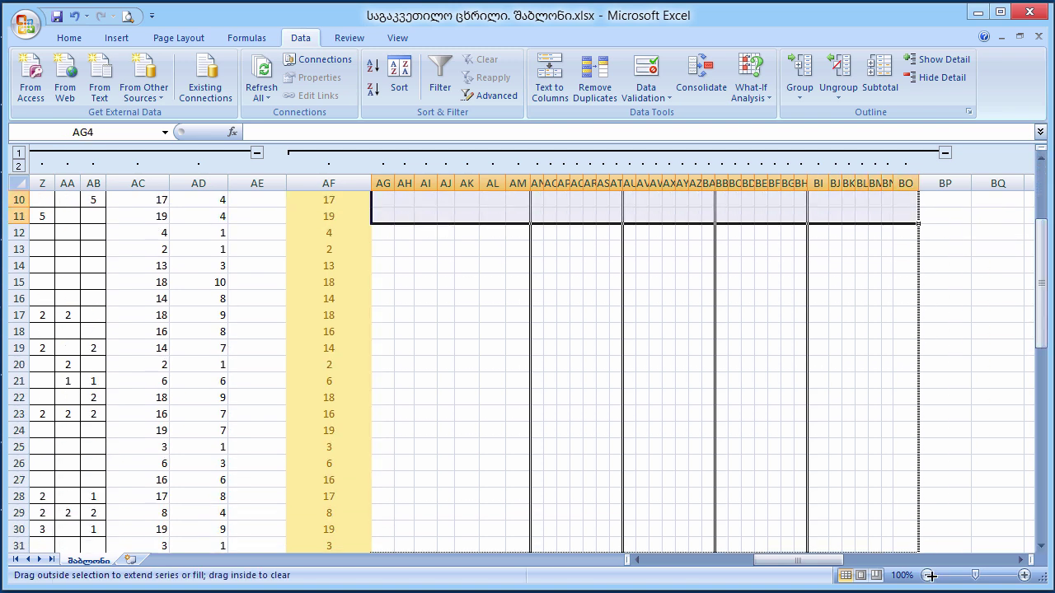
pyautogui.moveTo(916, 544); pyautogui.dragTo(918, 539)
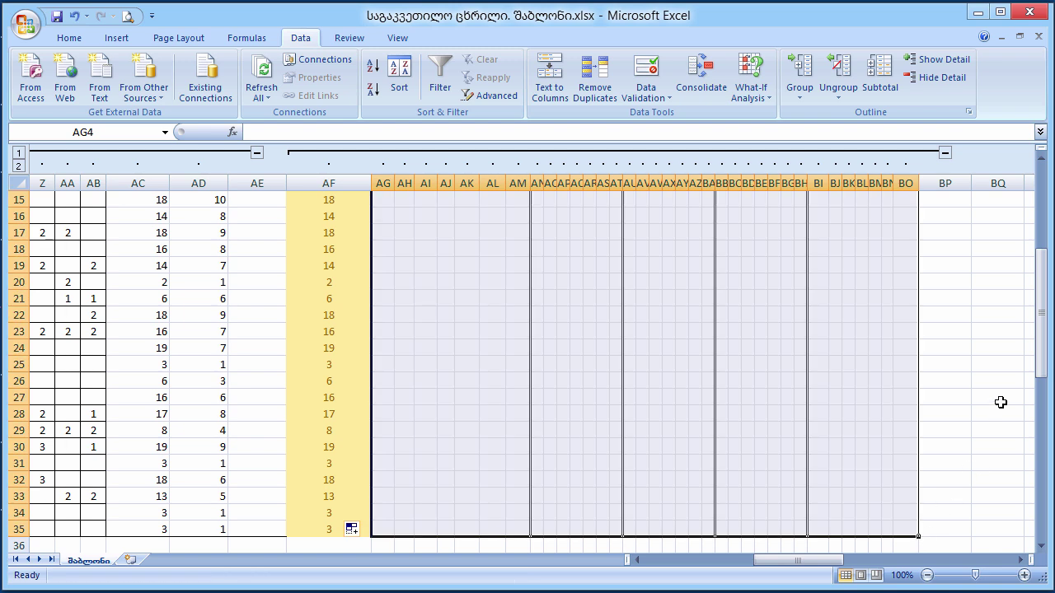
pyautogui.moveTo(1043, 344); pyautogui.dragTo(1040, 249)
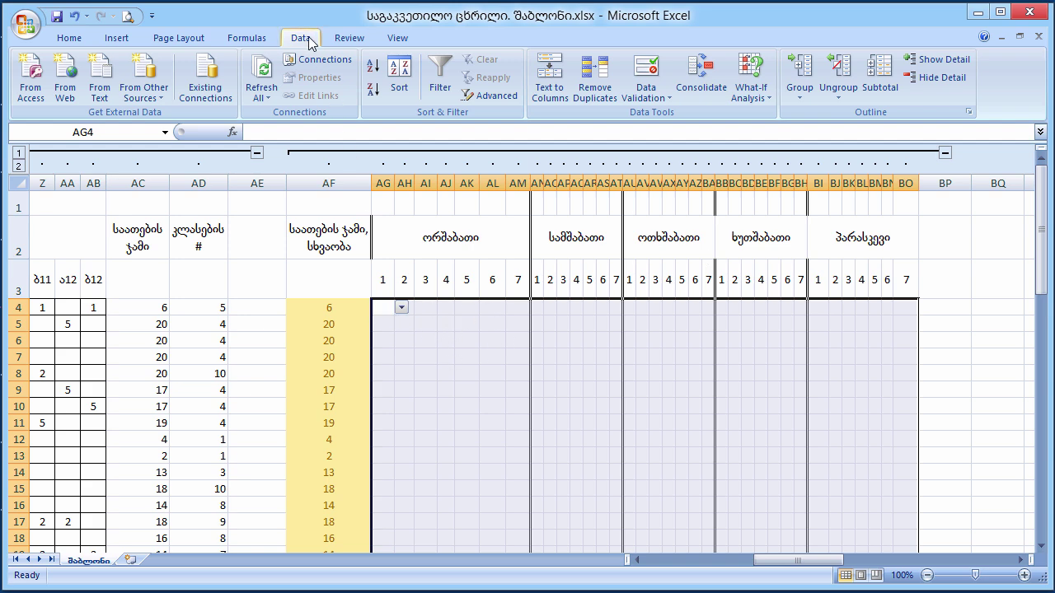
# Give the timetable cells a List validation sourced from the class headers E3:AB3 (=კლასები)
pyautogui.click(655, 75)
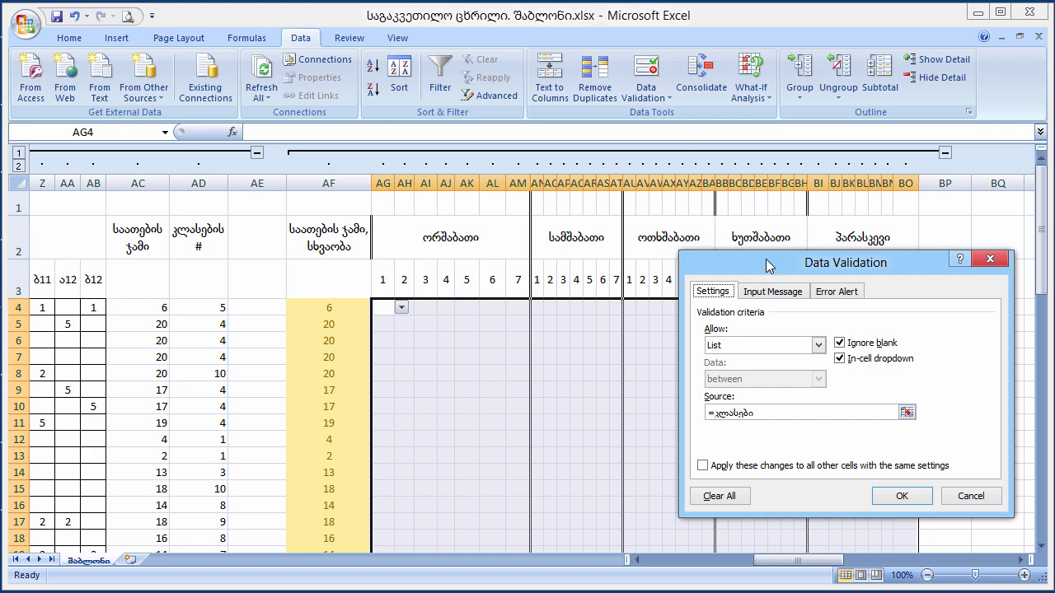
pyautogui.moveTo(775, 264); pyautogui.dragTo(725, 203)
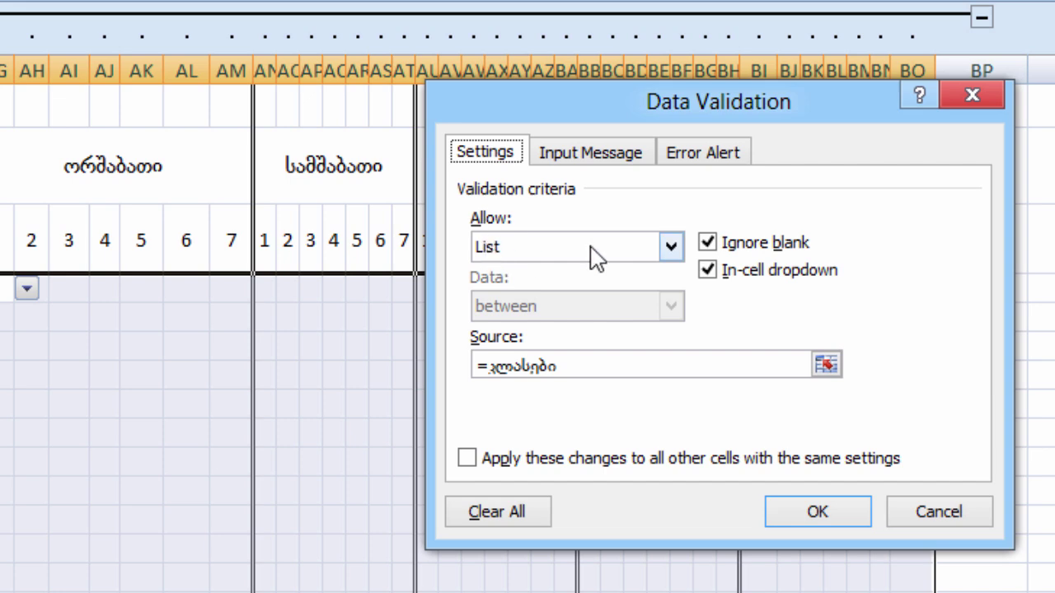
pyautogui.click(672, 248)
pyautogui.click(519, 330)
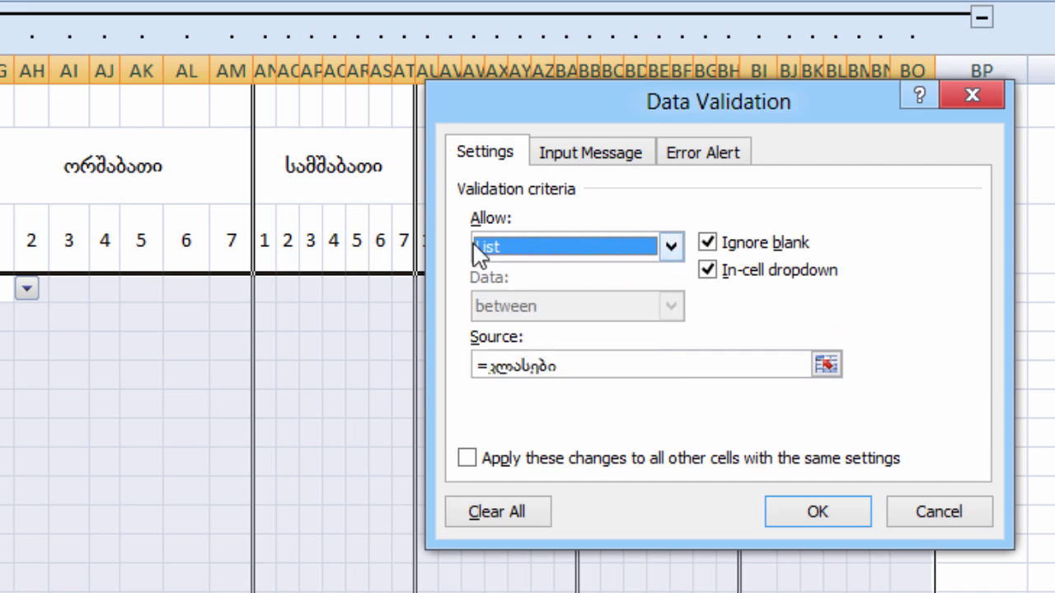
pyautogui.click(592, 369)
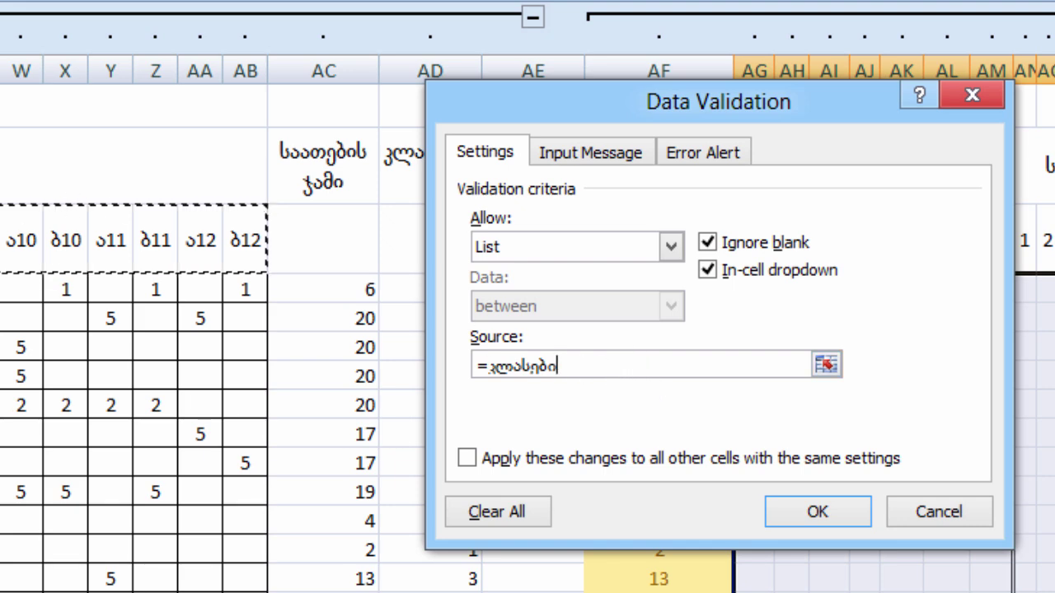
pyautogui.moveTo(577, 365); pyautogui.dragTo(492, 365)
pyautogui.click(586, 367)
pyautogui.moveTo(586, 367); pyautogui.dragTo(492, 365)
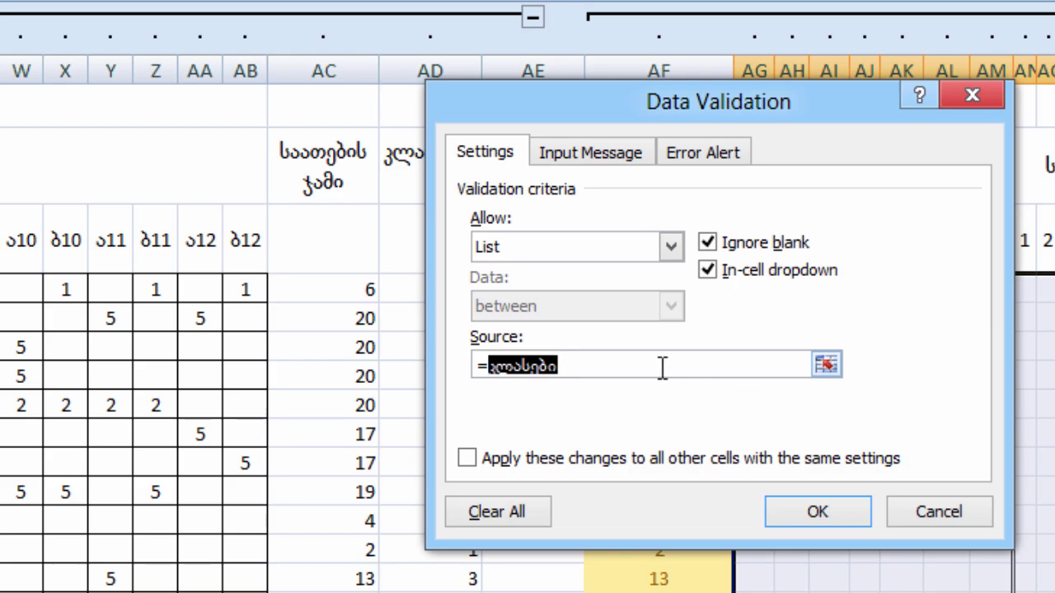
pyautogui.press('BackSpace')
pyautogui.press('BackSpace')
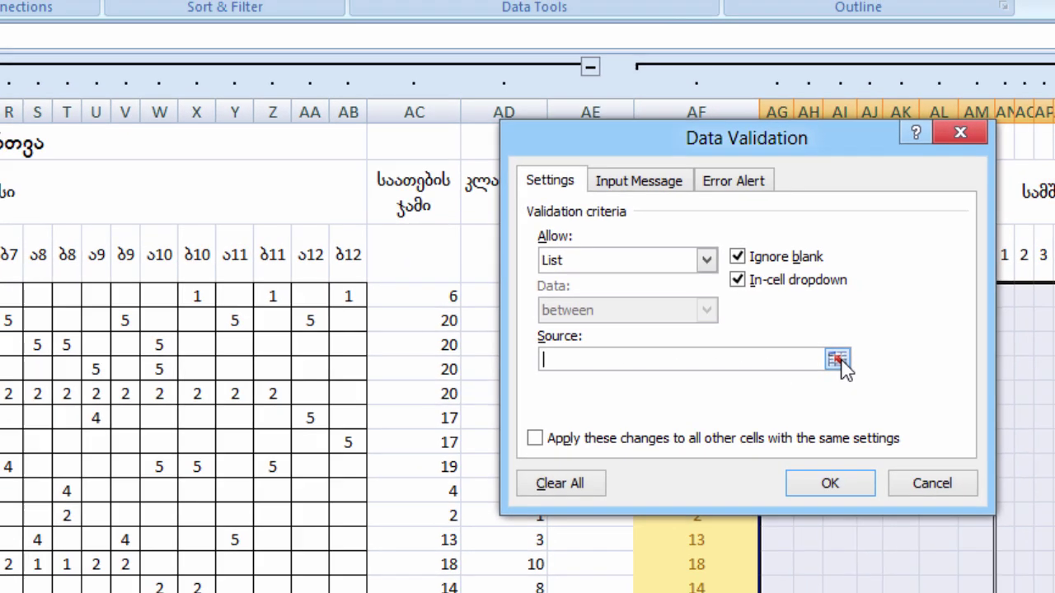
pyautogui.click(825, 365)
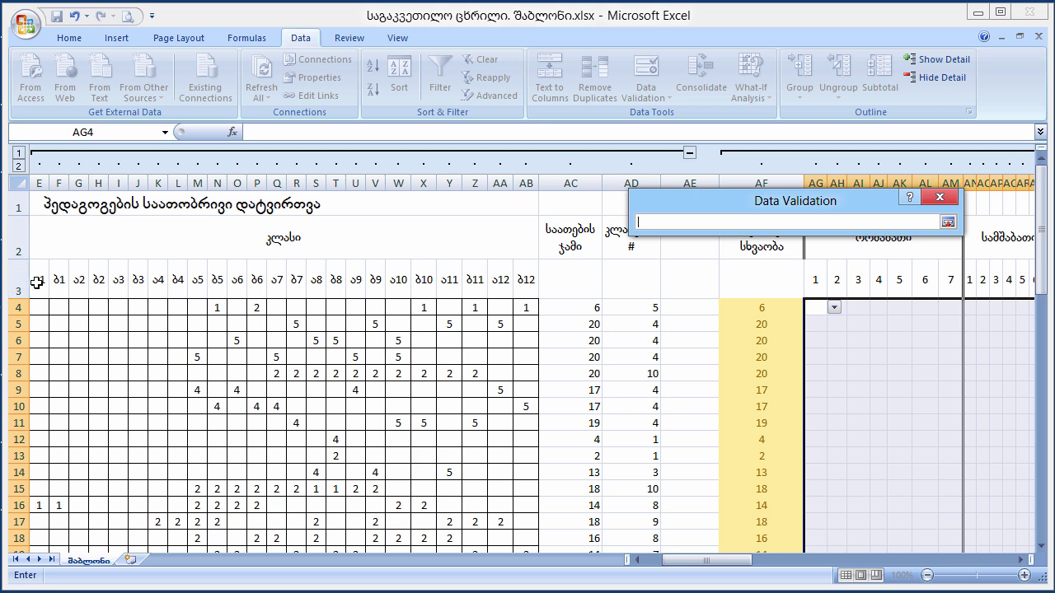
pyautogui.moveTo(36, 282); pyautogui.dragTo(475, 284)
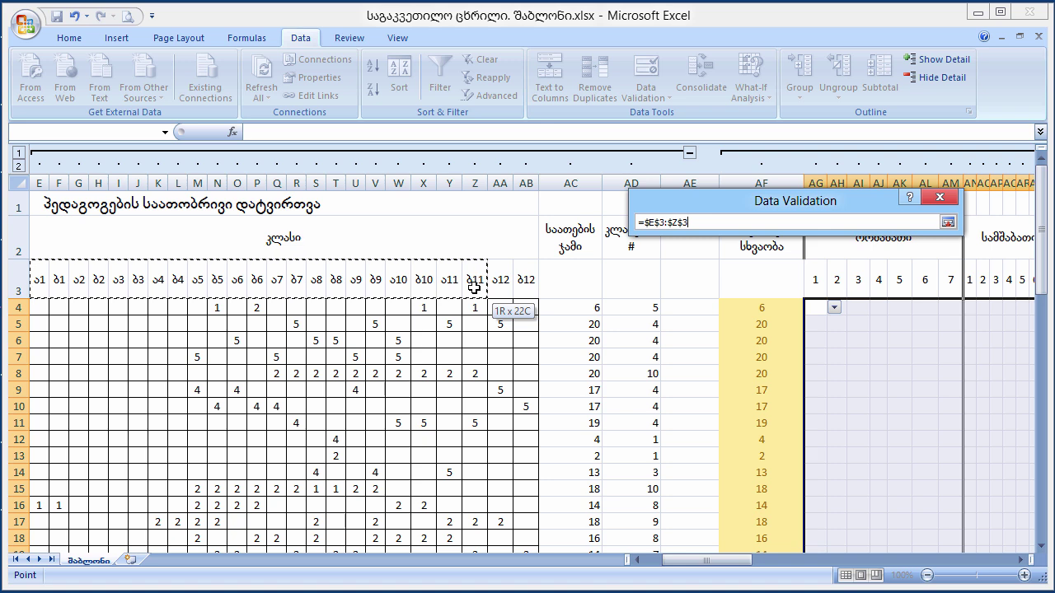
pyautogui.moveTo(475, 286); pyautogui.dragTo(527, 286)
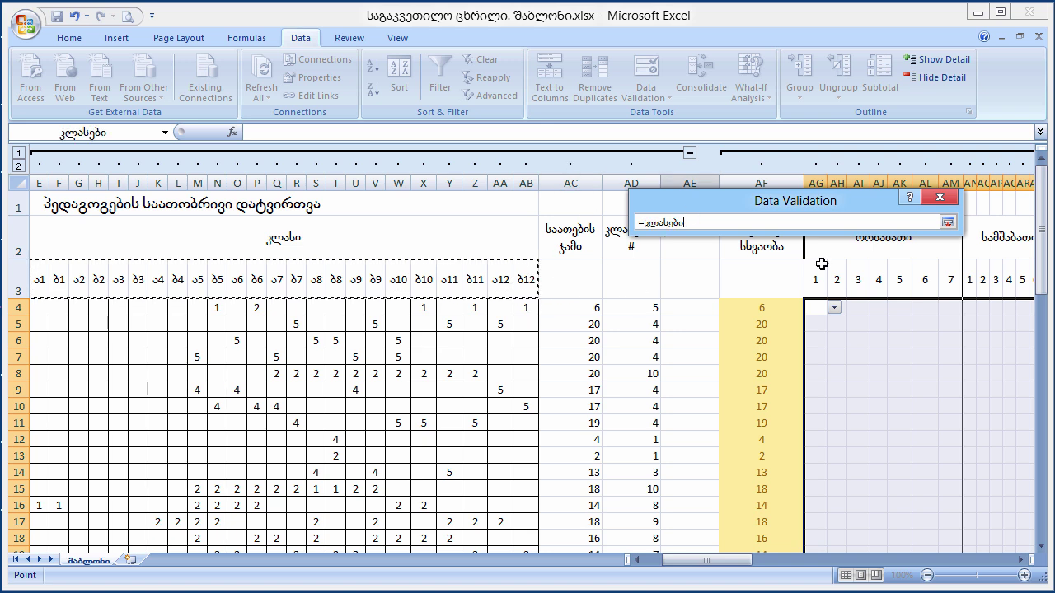
pyautogui.click(947, 221)
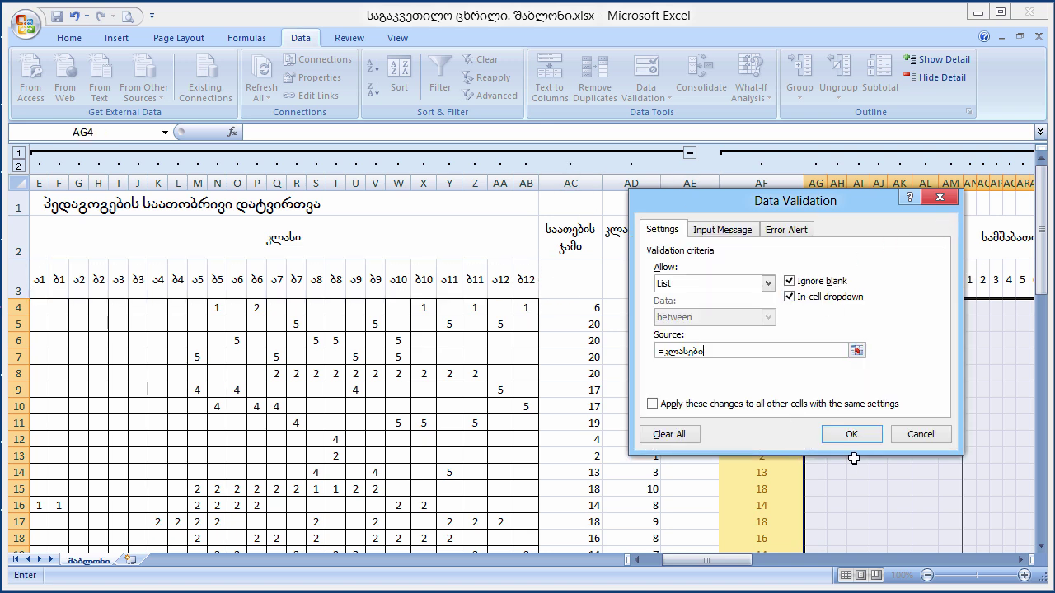
pyautogui.click(852, 435)
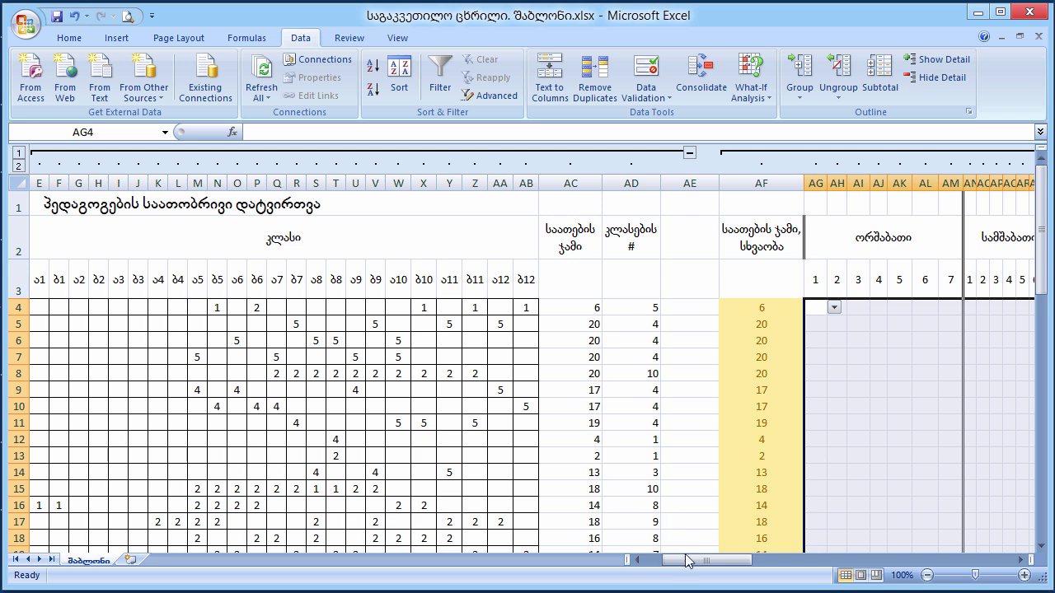
pyautogui.moveTo(688, 561); pyautogui.dragTo(745, 561)
pyautogui.click(638, 372)
pyautogui.click(593, 306)
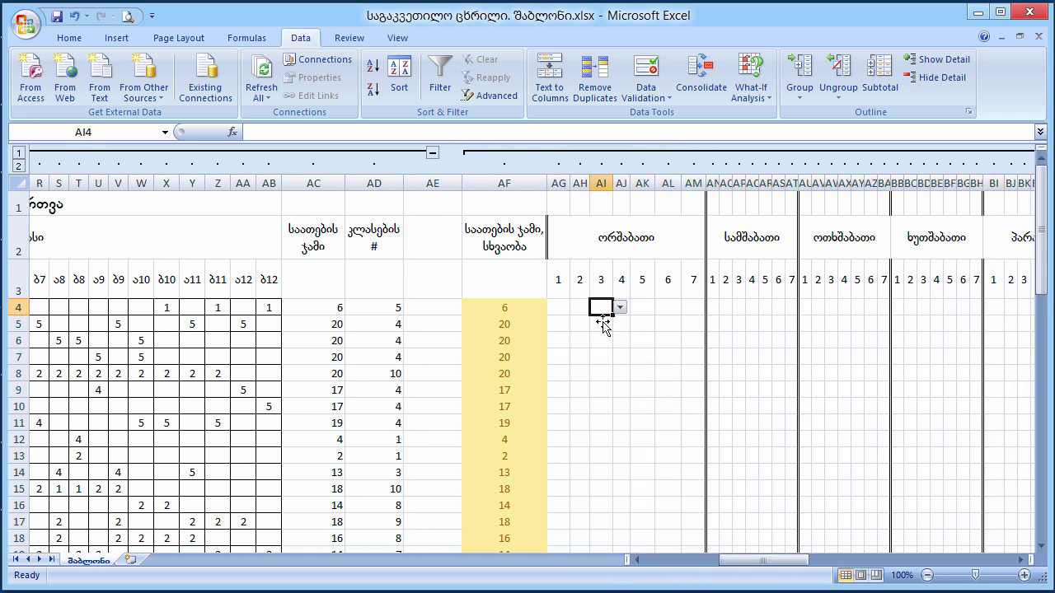
pyautogui.click(608, 439)
pyautogui.click(689, 372)
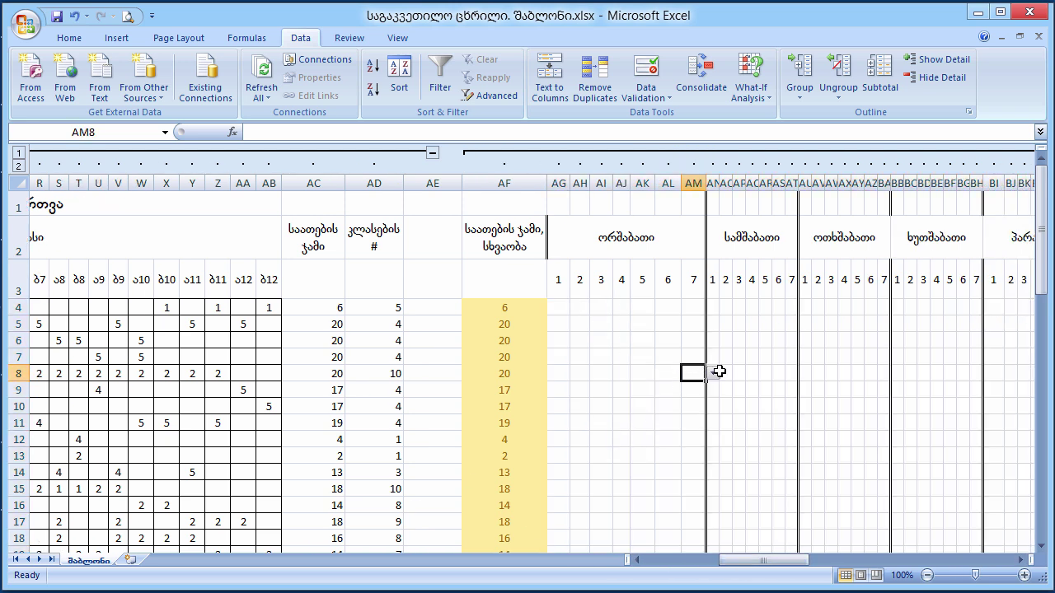
pyautogui.click(714, 373)
pyautogui.moveTo(714, 389)
pyautogui.mouseDown()
pyautogui.moveTo(719, 463)
pyautogui.moveTo(714, 397)
pyautogui.mouseUp()
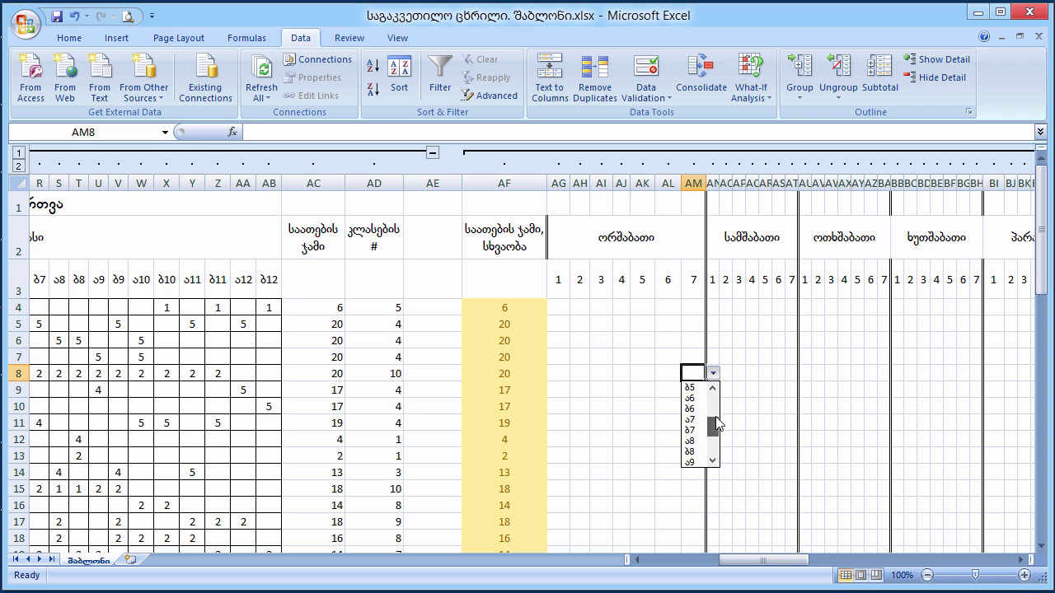
pyautogui.click(561, 309)
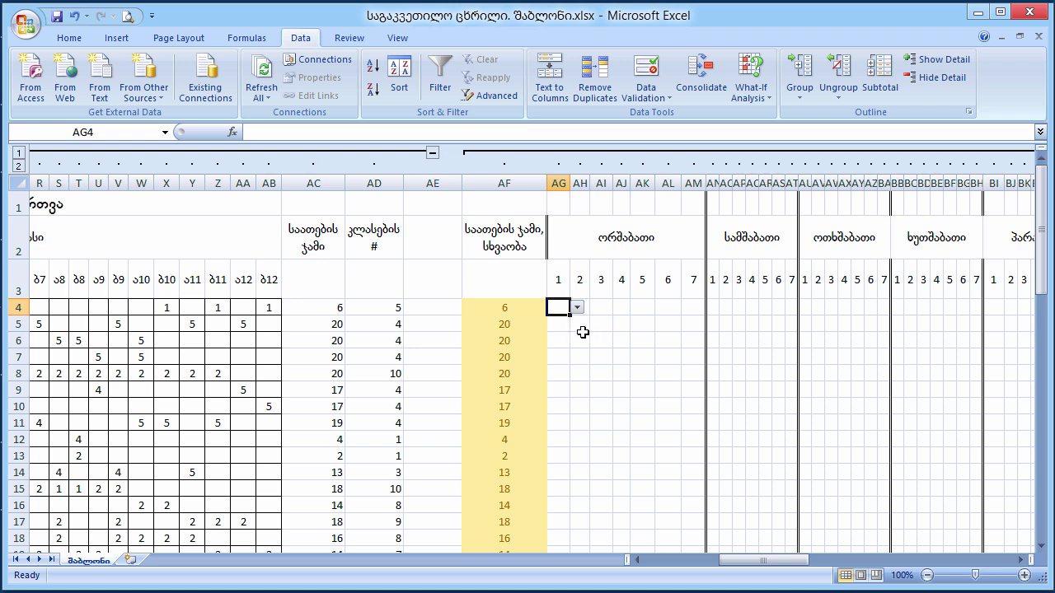
pyautogui.click(320, 304)
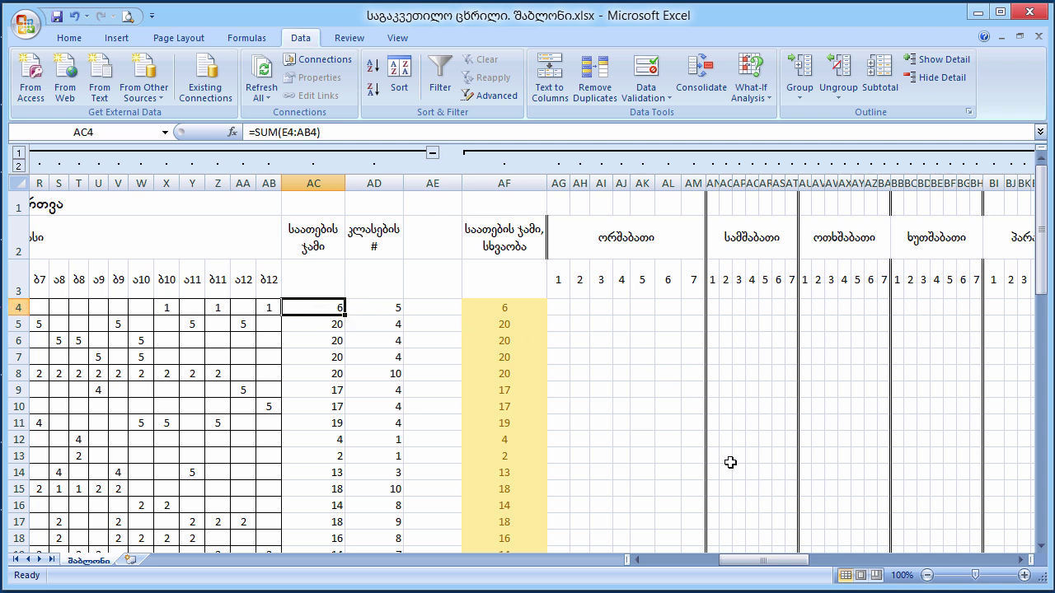
pyautogui.moveTo(748, 560); pyautogui.dragTo(775, 562)
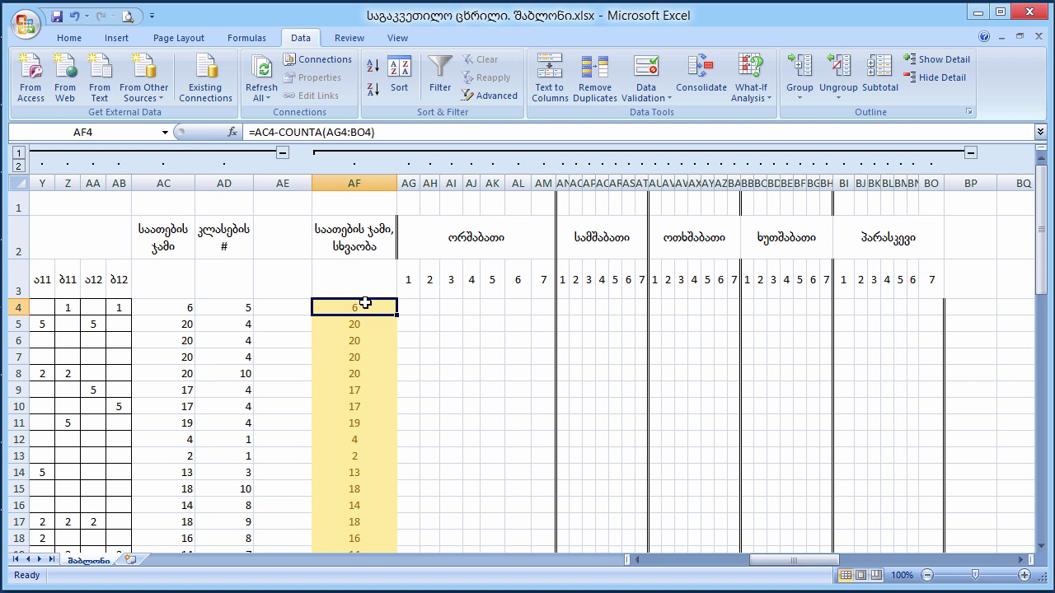
pyautogui.click(356, 183)
pyautogui.click(369, 308)
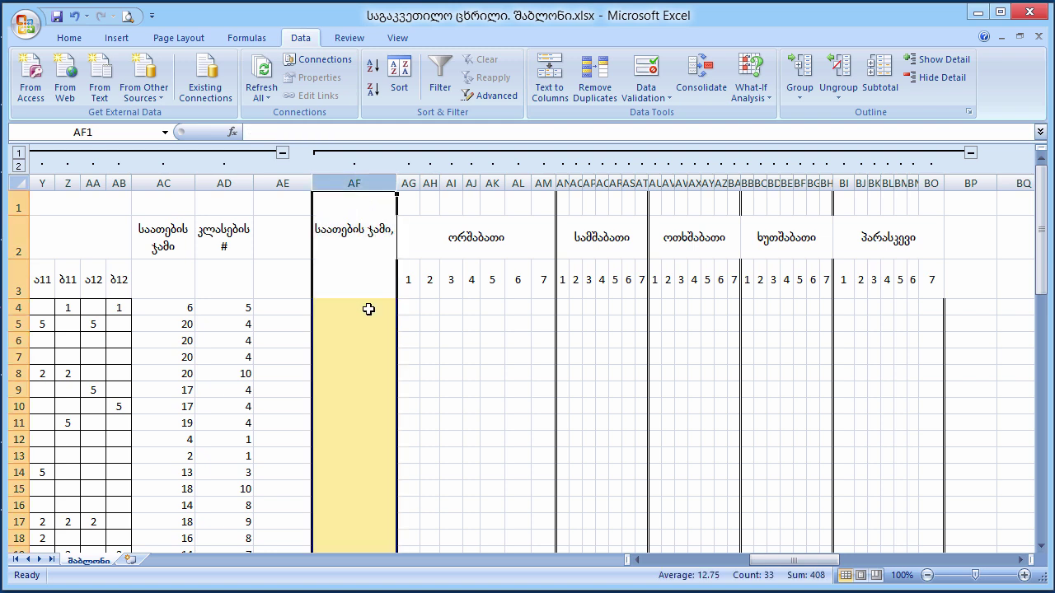
pyautogui.doubleClick(379, 308)
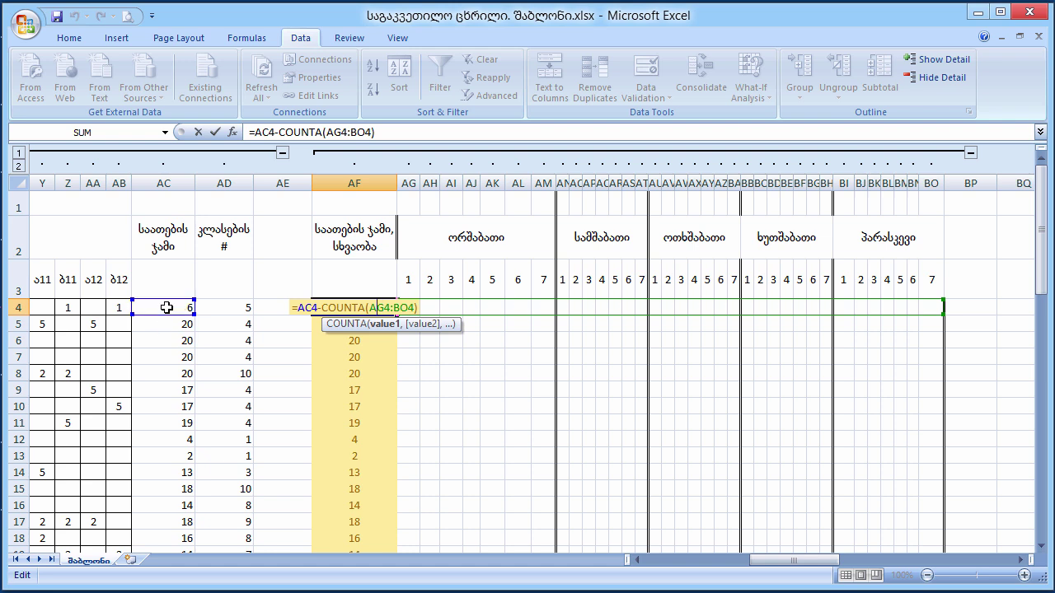
pyautogui.hotkey('ctrl', 'Return')
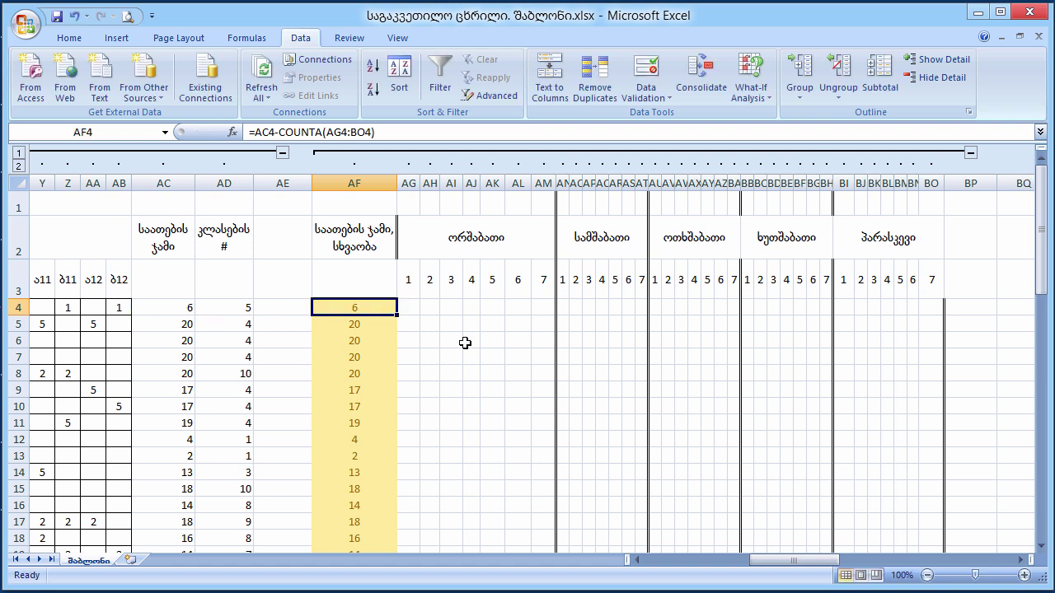
# Schedule ა2 in Monday period 3 (AI4) and ბ2 in Monday period 6 (AL4)
pyautogui.click(451, 308)
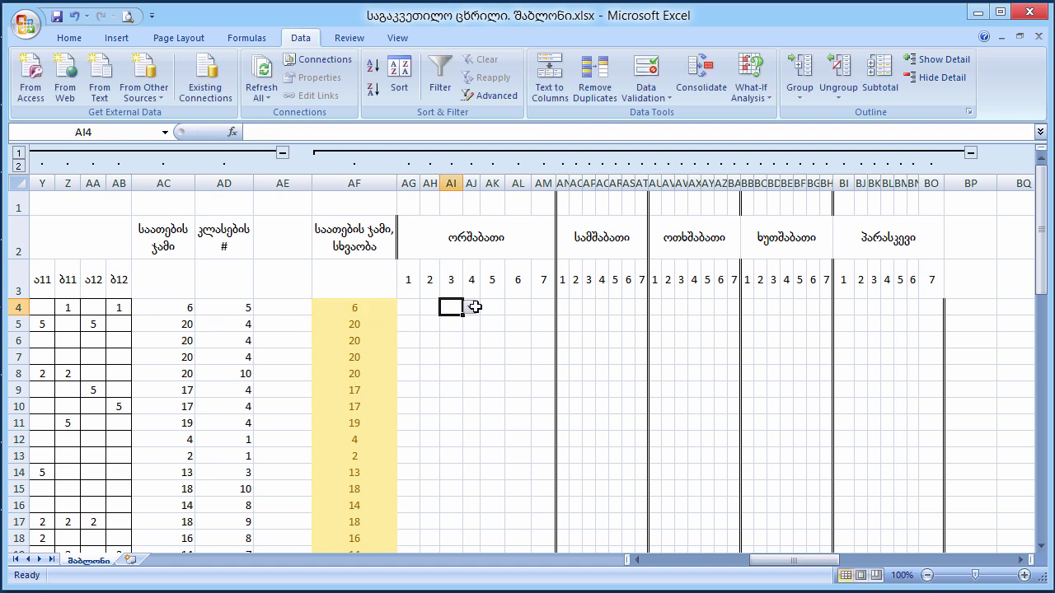
pyautogui.click(470, 307)
pyautogui.click(458, 339)
pyautogui.click(512, 309)
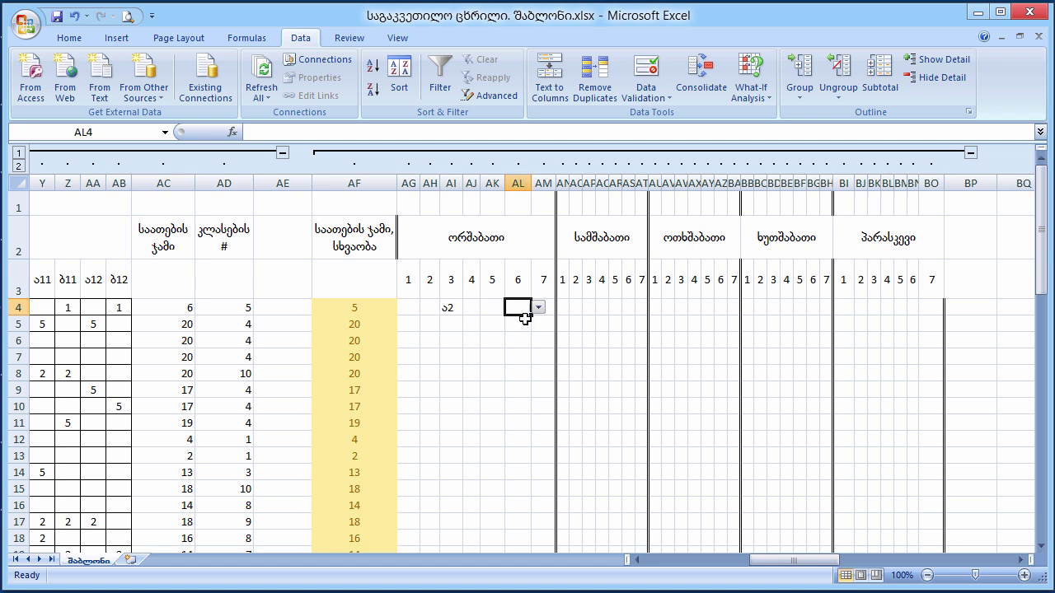
pyautogui.click(537, 307)
pyautogui.click(519, 360)
# Assign ბ2 to the row-4 periods AP4, AU4, AZ4 and BE4 across Tuesday to Thursday
pyautogui.click(587, 307)
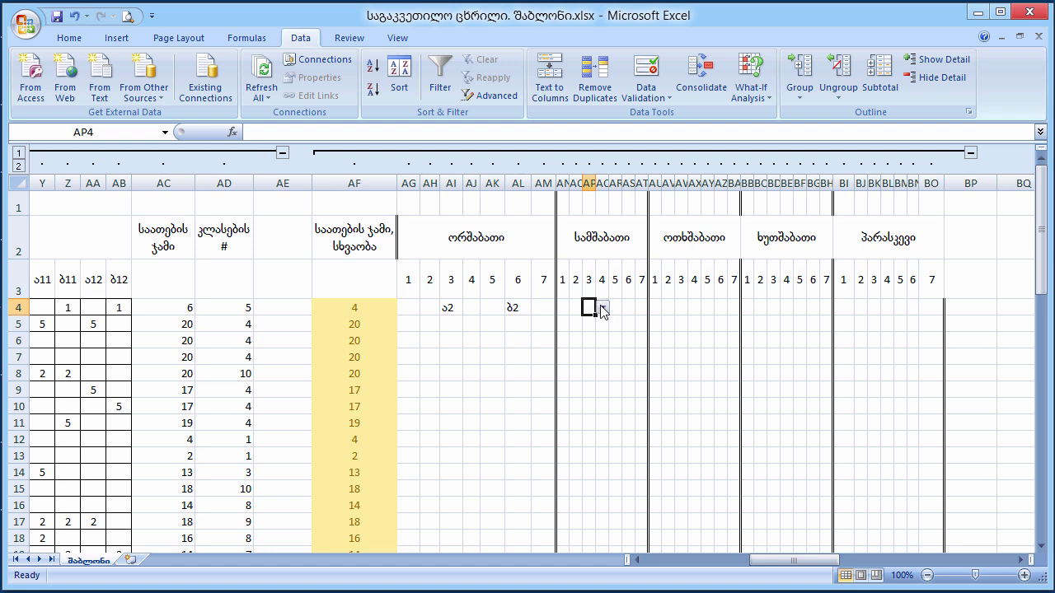
pyautogui.click(603, 306)
pyautogui.click(595, 353)
pyautogui.click(657, 306)
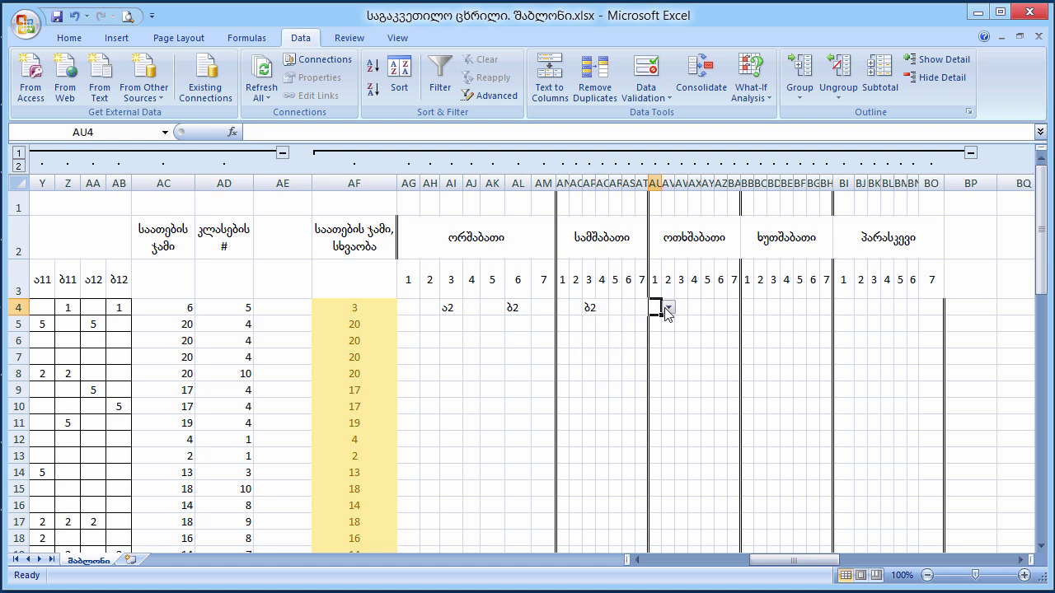
pyautogui.click(668, 307)
pyautogui.click(662, 352)
pyautogui.click(719, 307)
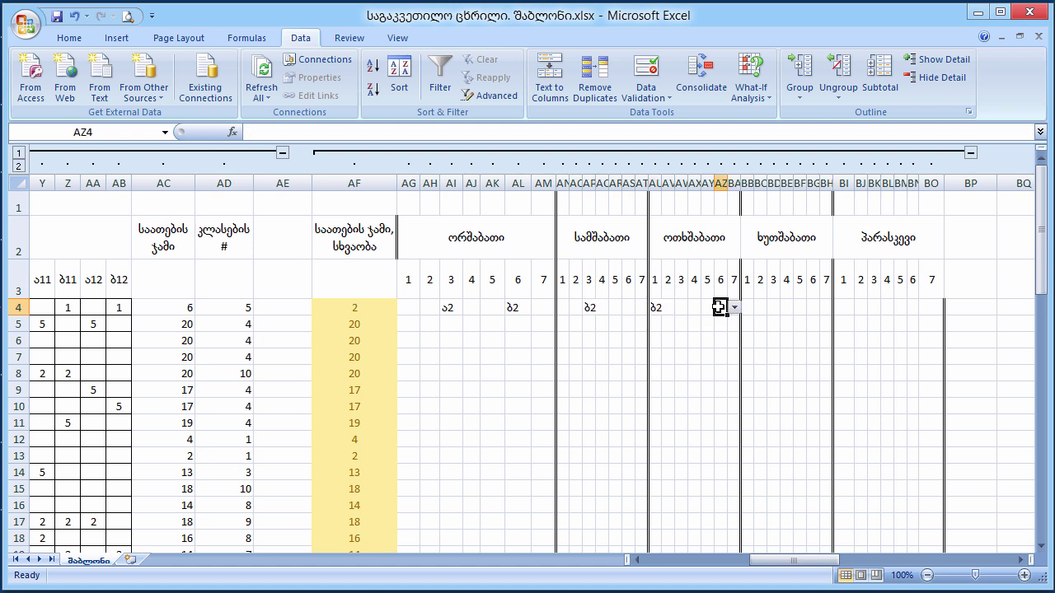
pyautogui.click(734, 307)
pyautogui.click(723, 352)
pyautogui.click(787, 306)
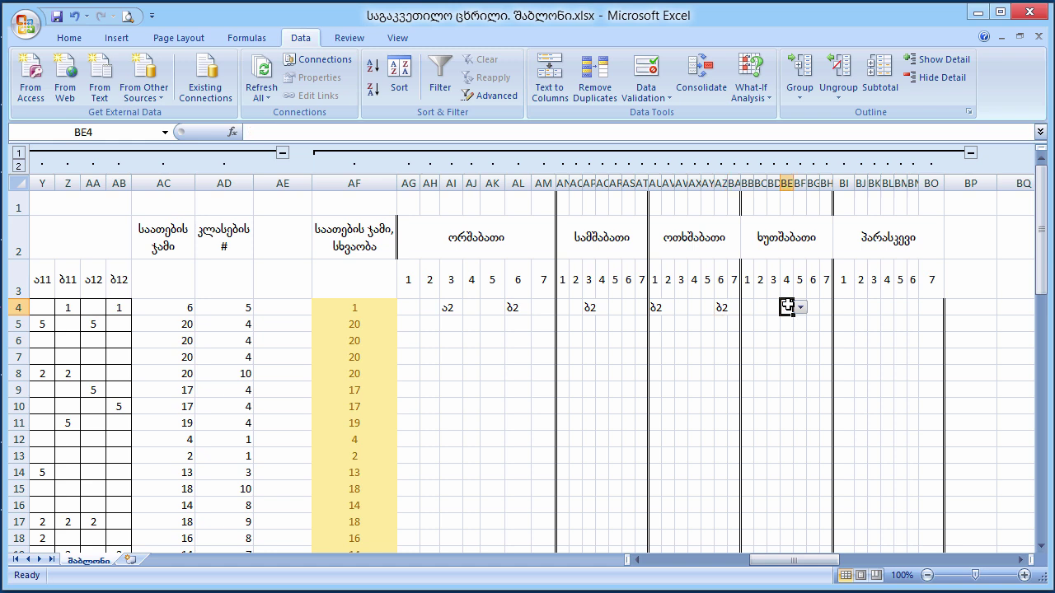
pyautogui.click(801, 308)
pyautogui.click(794, 362)
# Check row 4's class entries and the total-hours (AC4) and remaining-hours (AF4) formulas
pyautogui.click(445, 308)
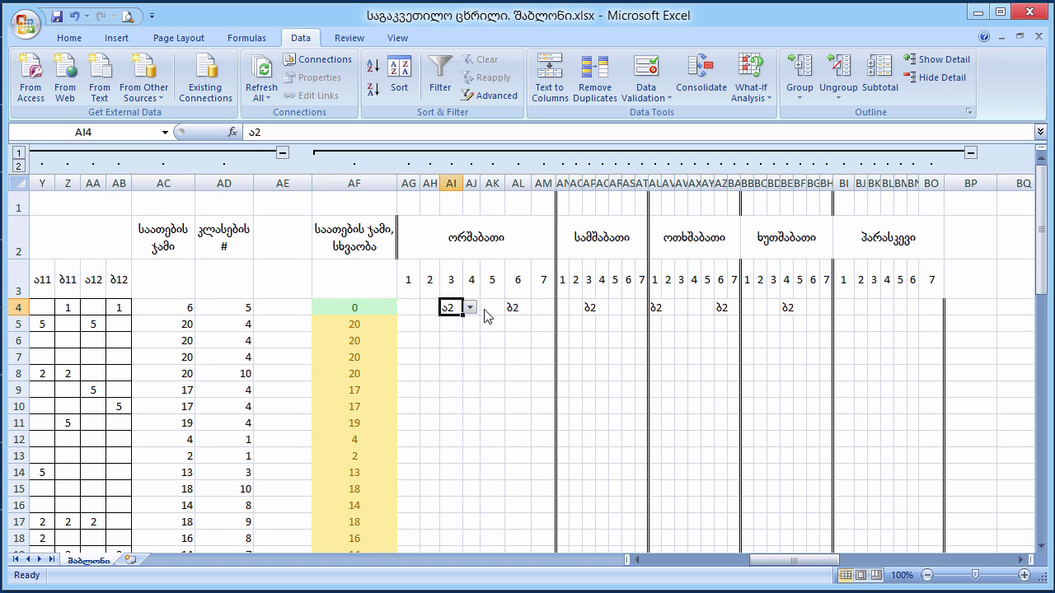
pyautogui.click(510, 308)
pyautogui.click(587, 308)
pyautogui.click(656, 307)
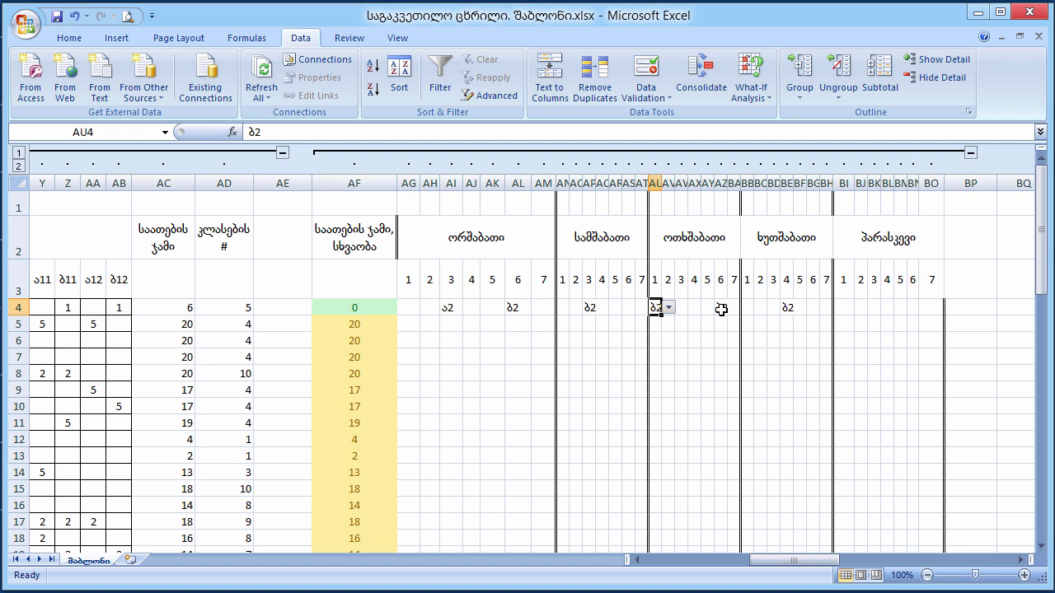
pyautogui.click(722, 308)
pyautogui.write('ბ2')
pyautogui.click(787, 308)
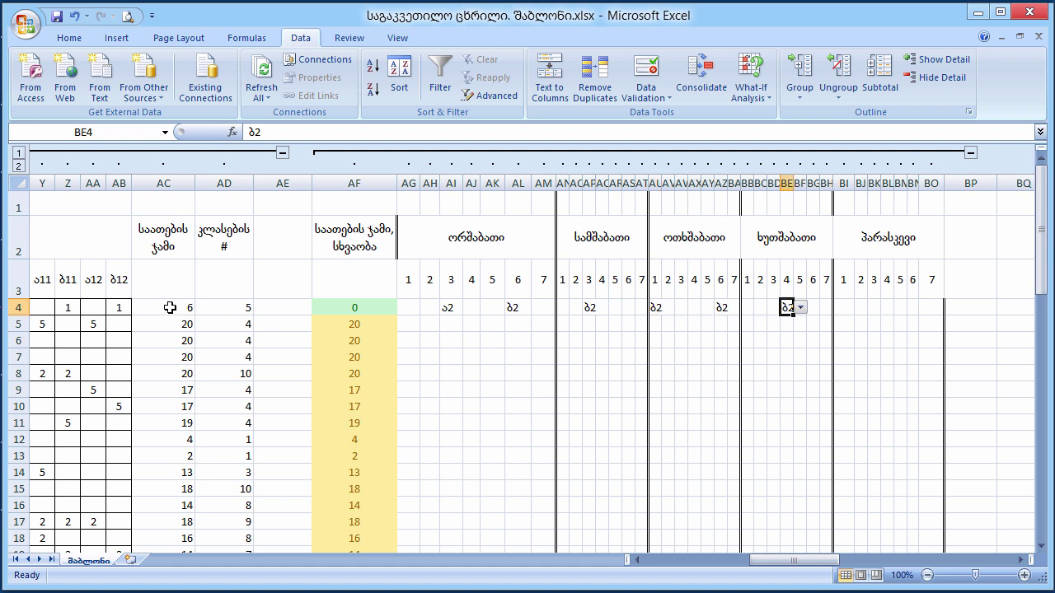
pyautogui.click(170, 308)
pyautogui.click(365, 308)
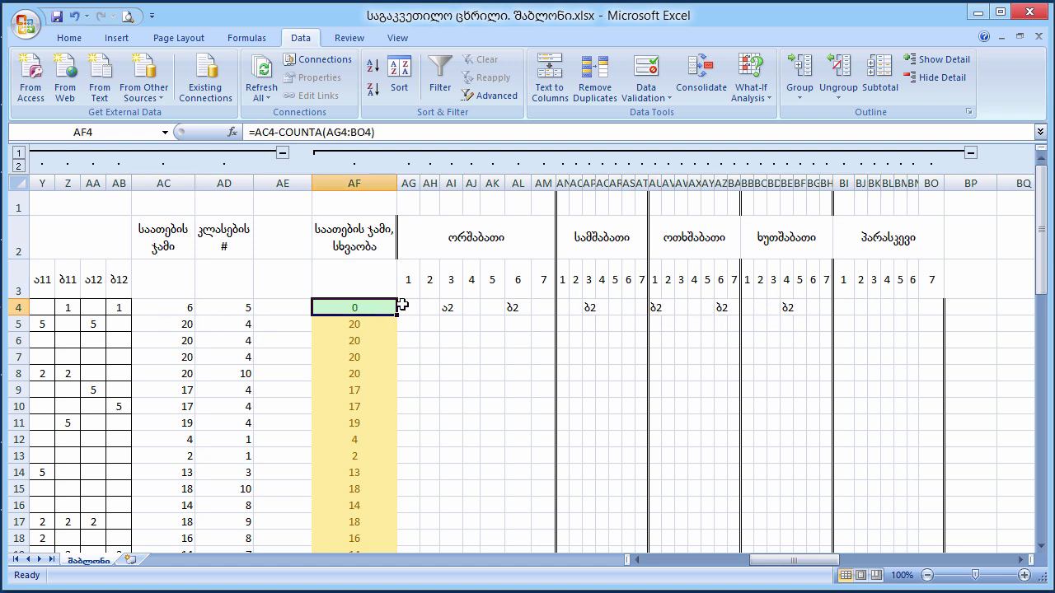
# Put ბ1 in BH4, pushing AF4's remaining hours to -1
pyautogui.click(828, 308)
pyautogui.click(840, 307)
pyautogui.click(832, 338)
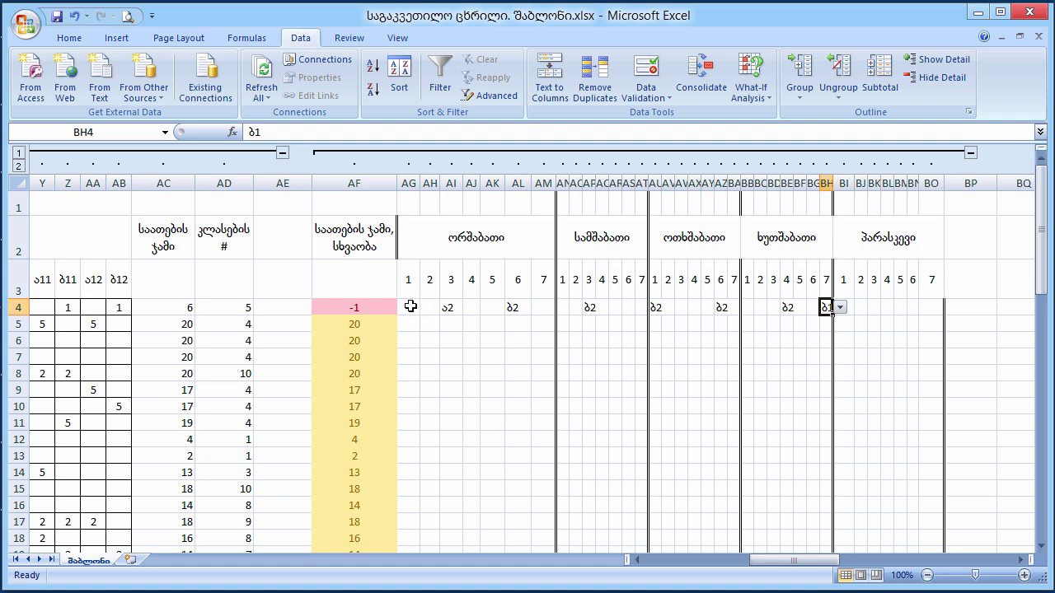
pyautogui.moveTo(411, 306); pyautogui.dragTo(824, 306)
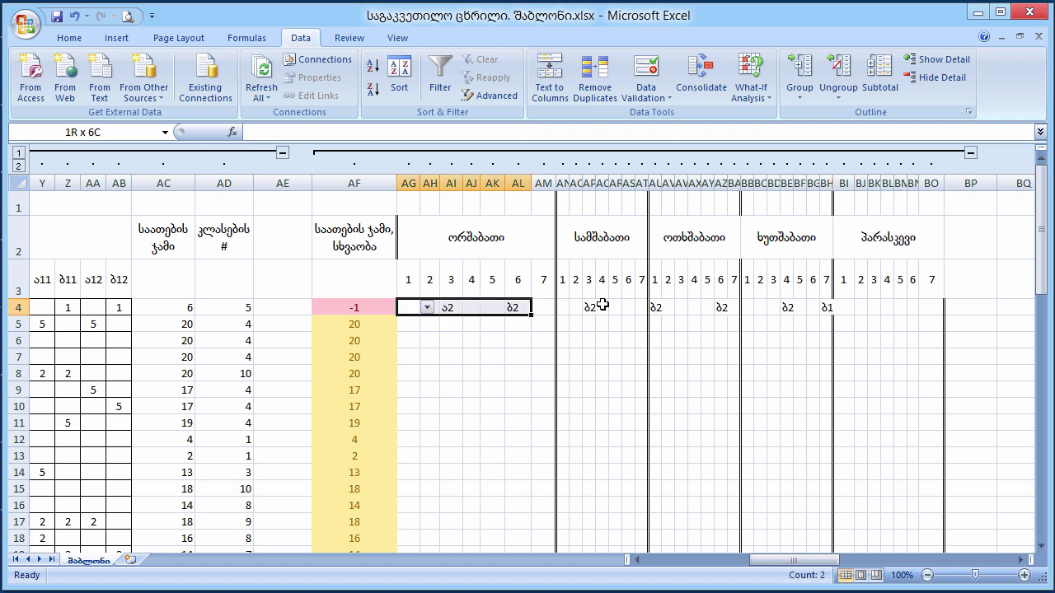
# Review AF4's remaining-hours formula and clear the old contents of AF5
pyautogui.click(526, 335)
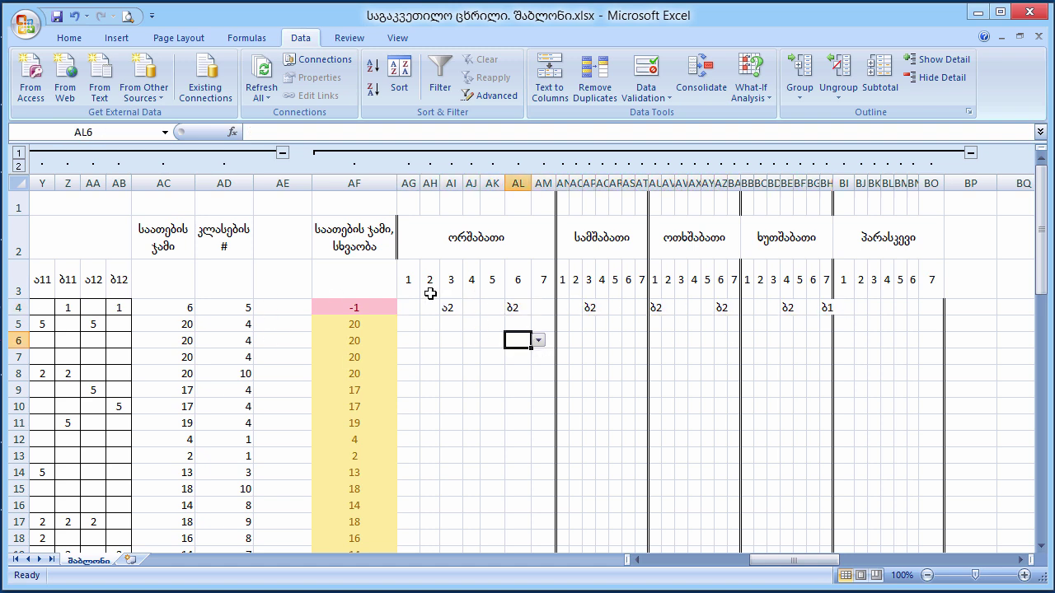
pyautogui.click(372, 303)
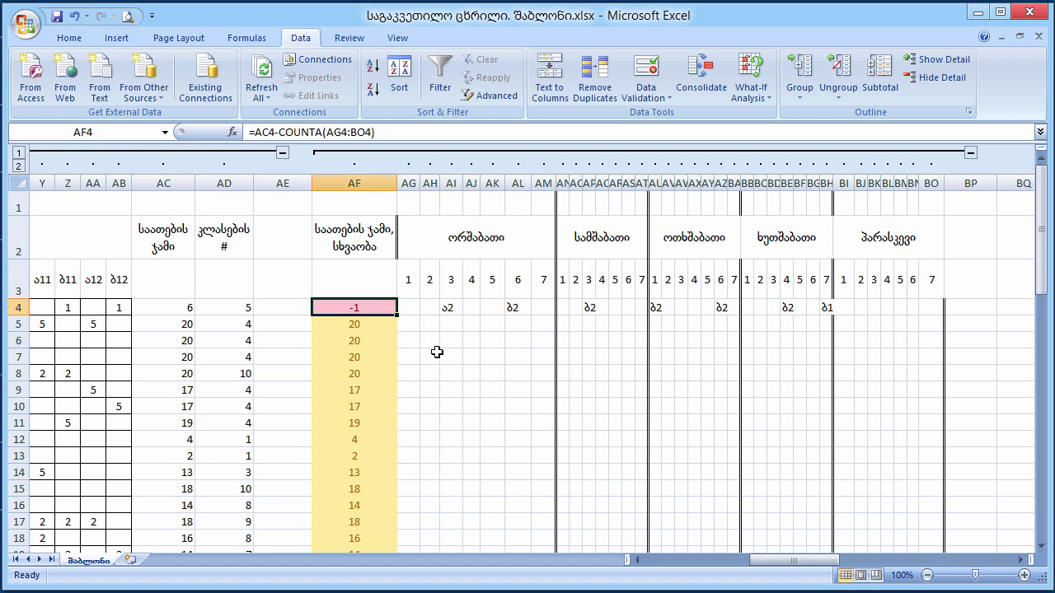
pyautogui.click(365, 327)
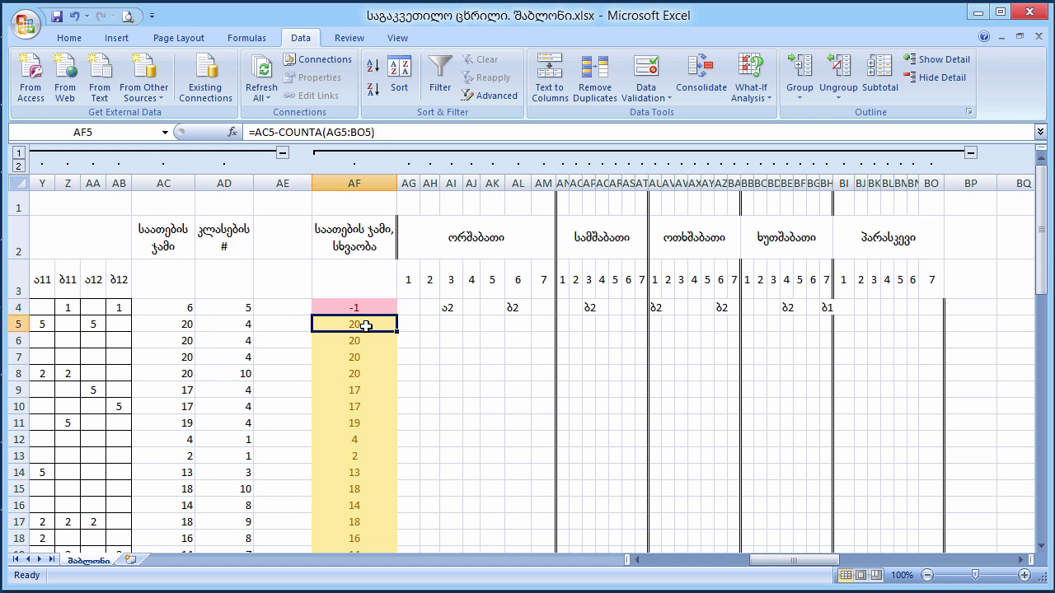
pyautogui.press('Delete')
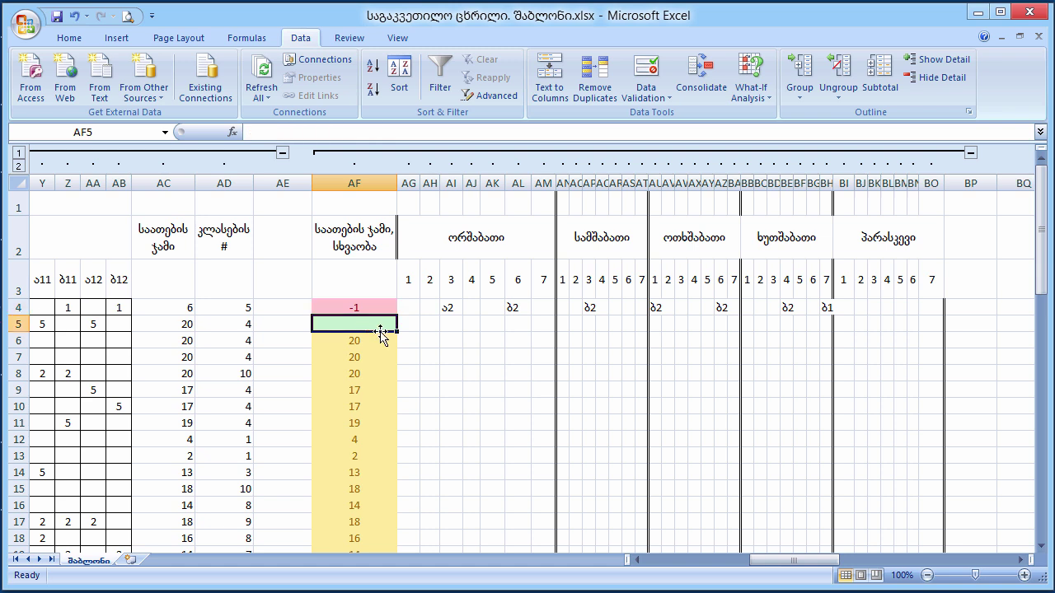
# Enter =AC5-COUNTA(AG5:BO5) in AF5, accepting Excel's closing-parenthesis correction
pyautogui.write('=')
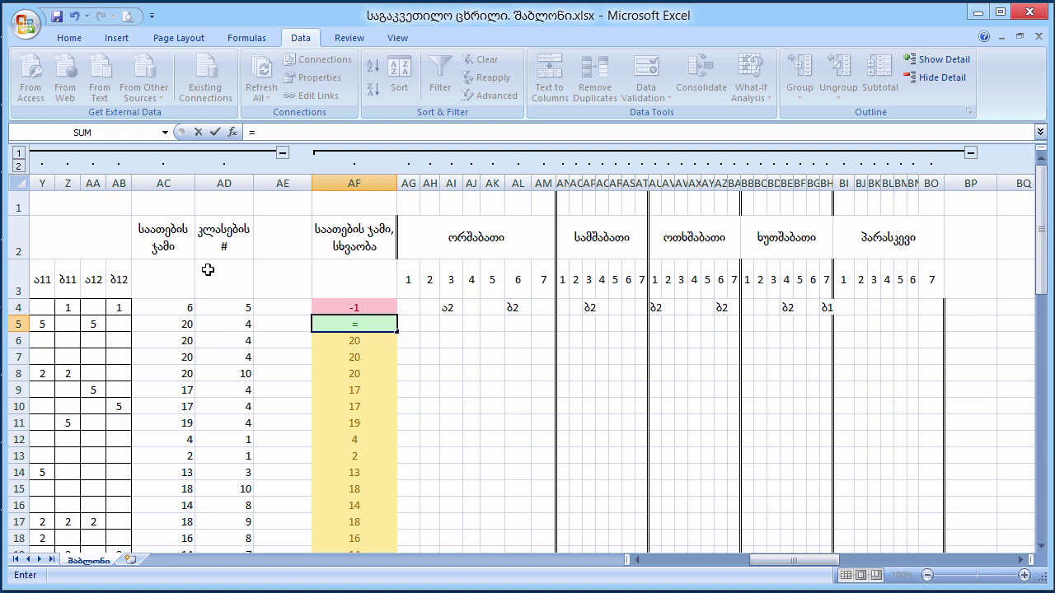
pyautogui.click(174, 323)
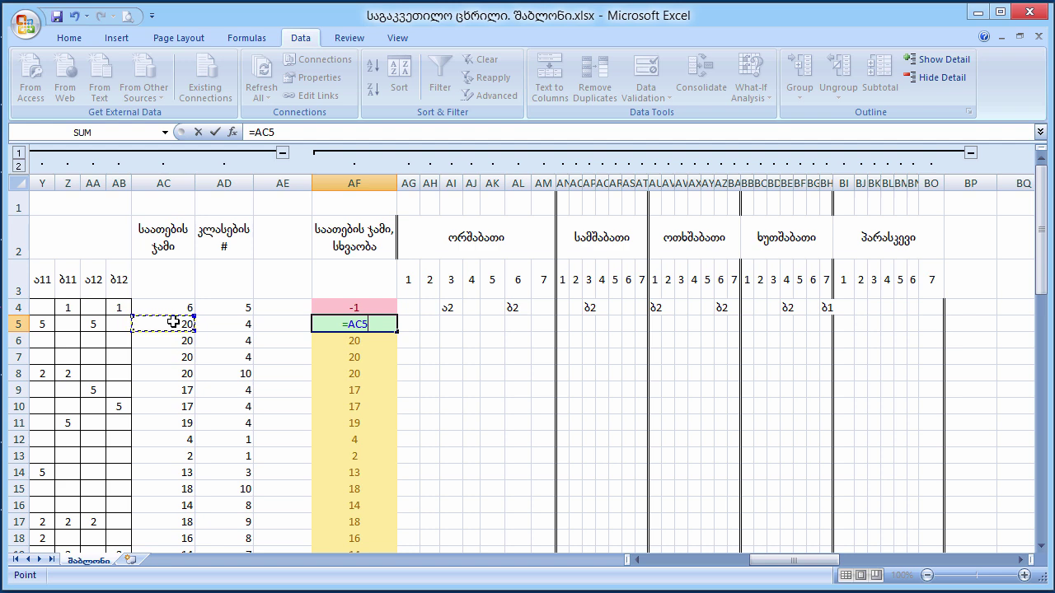
pyautogui.write('-')
pyautogui.write('co')
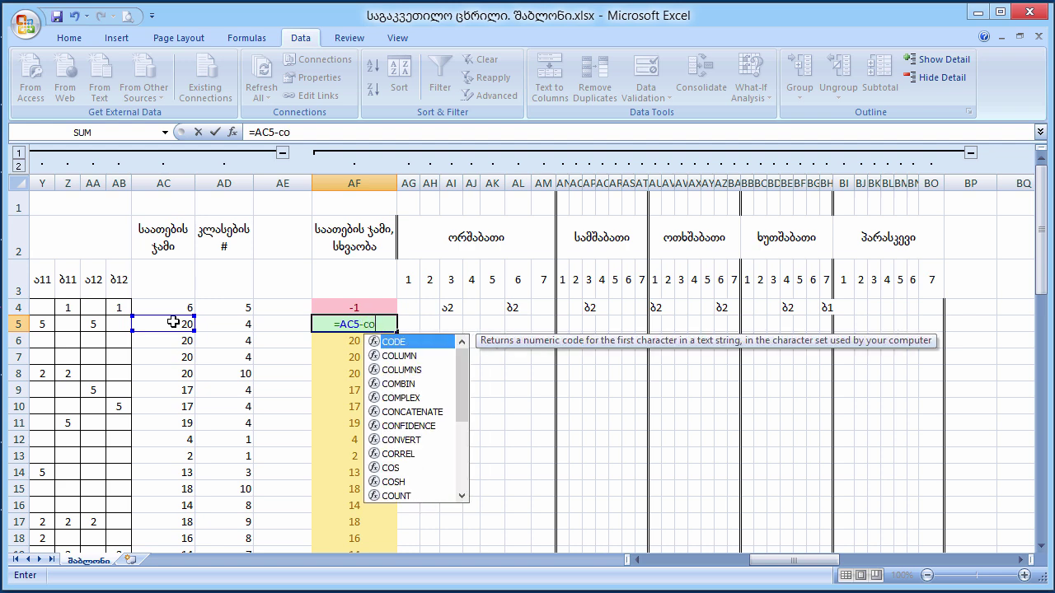
pyautogui.write('unt')
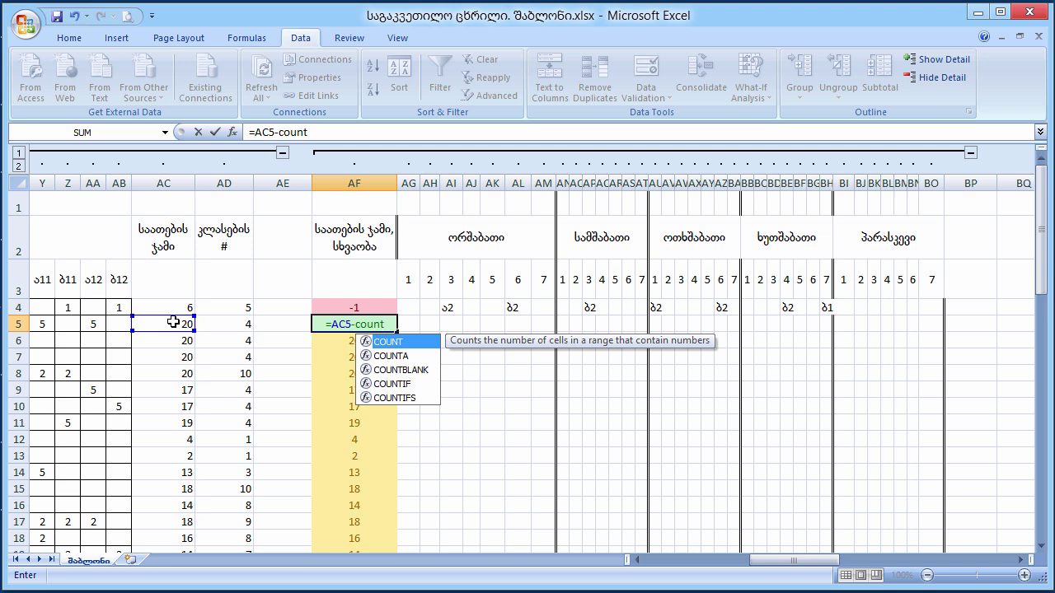
pyautogui.write('a')
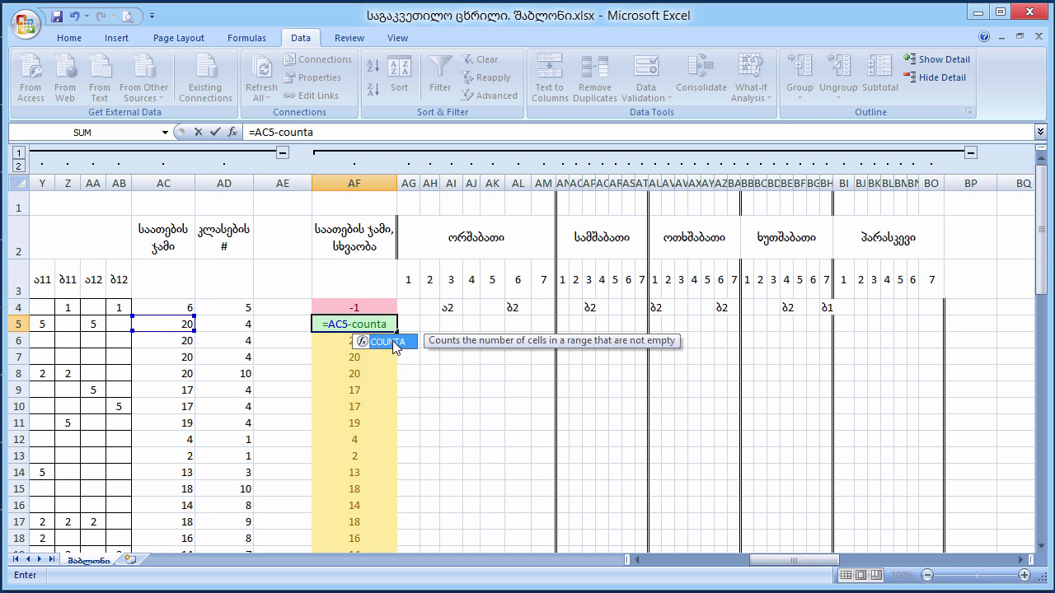
pyautogui.doubleClick(392, 343)
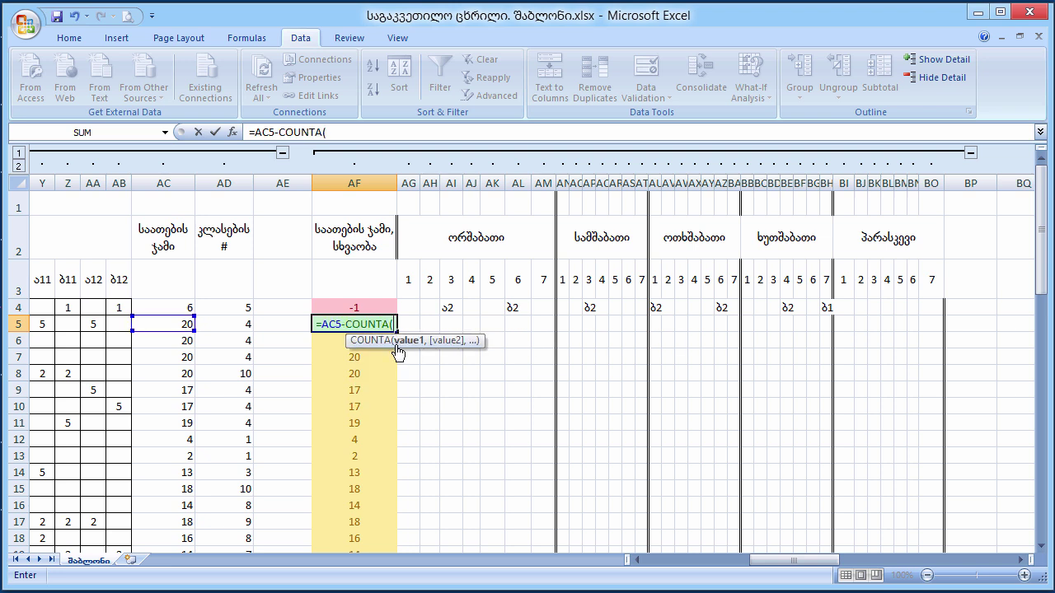
pyautogui.click(405, 323)
pyautogui.moveTo(409, 323); pyautogui.dragTo(553, 324)
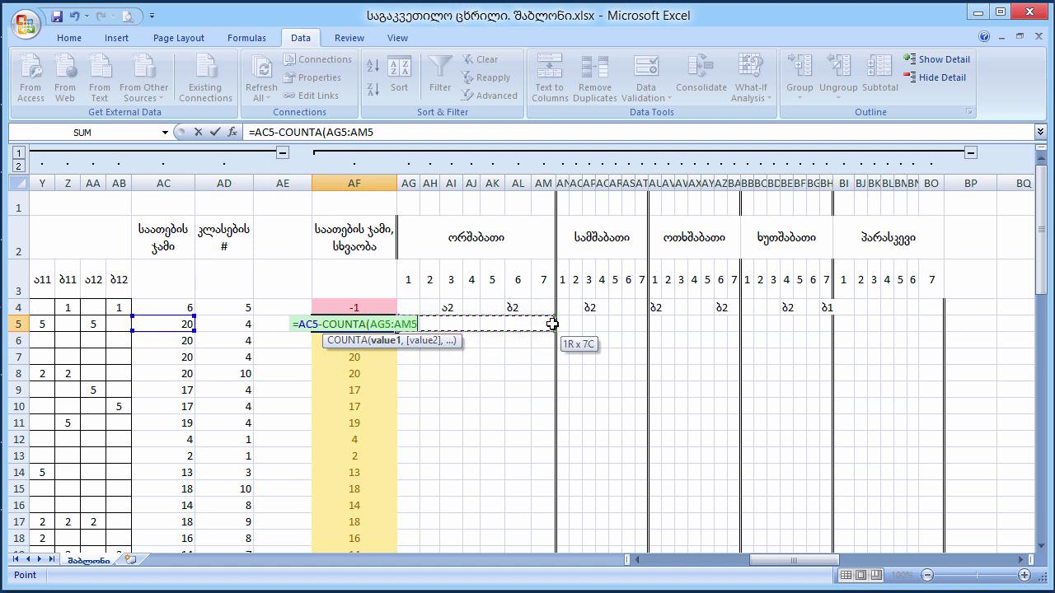
pyautogui.moveTo(552, 324); pyautogui.dragTo(930, 328)
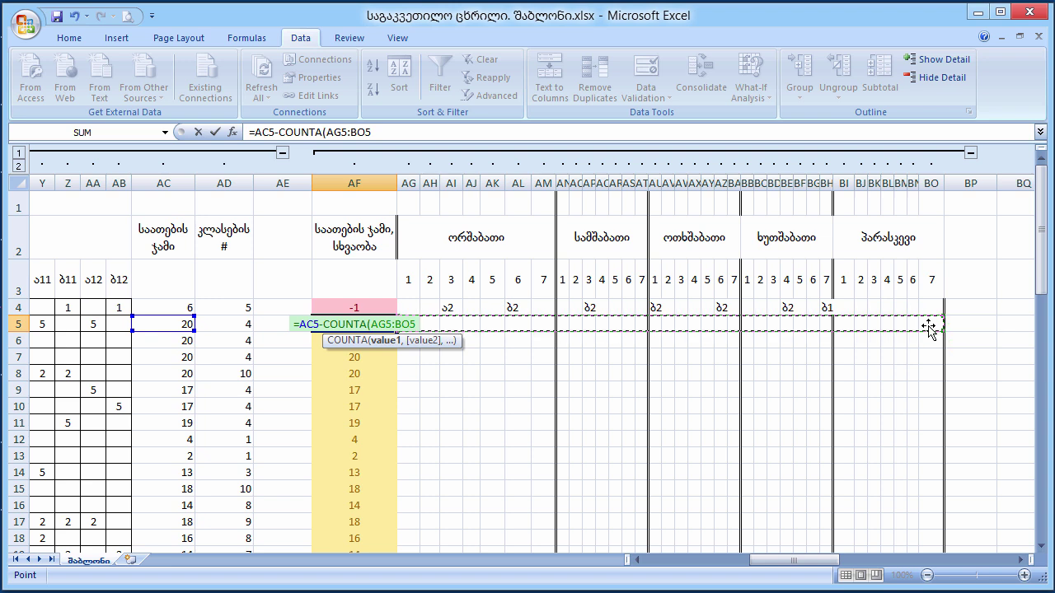
pyautogui.press('Return')
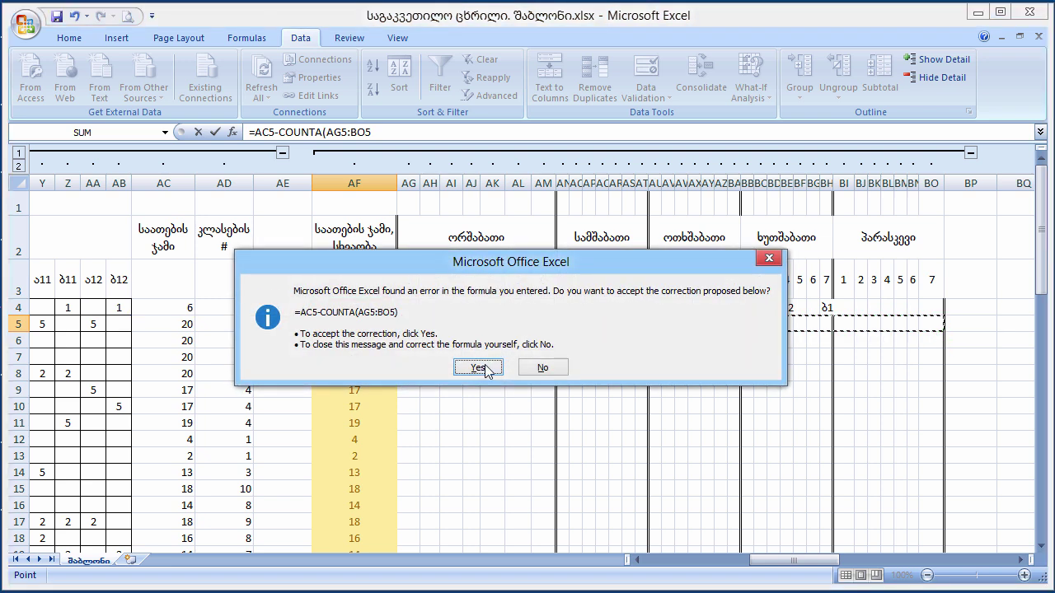
pyautogui.click(484, 365)
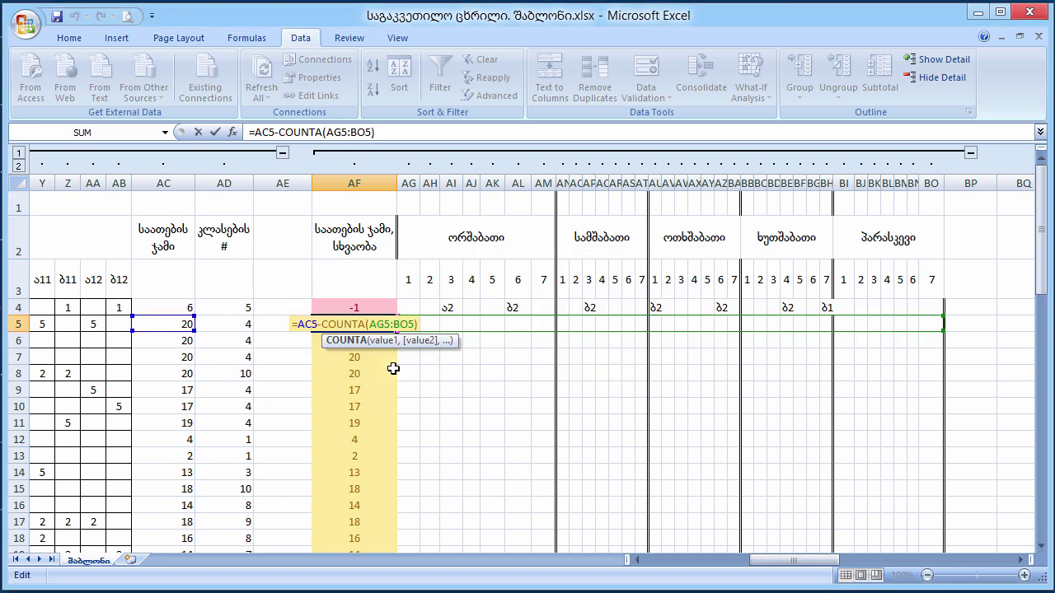
pyautogui.click(485, 327)
pyautogui.click(512, 324)
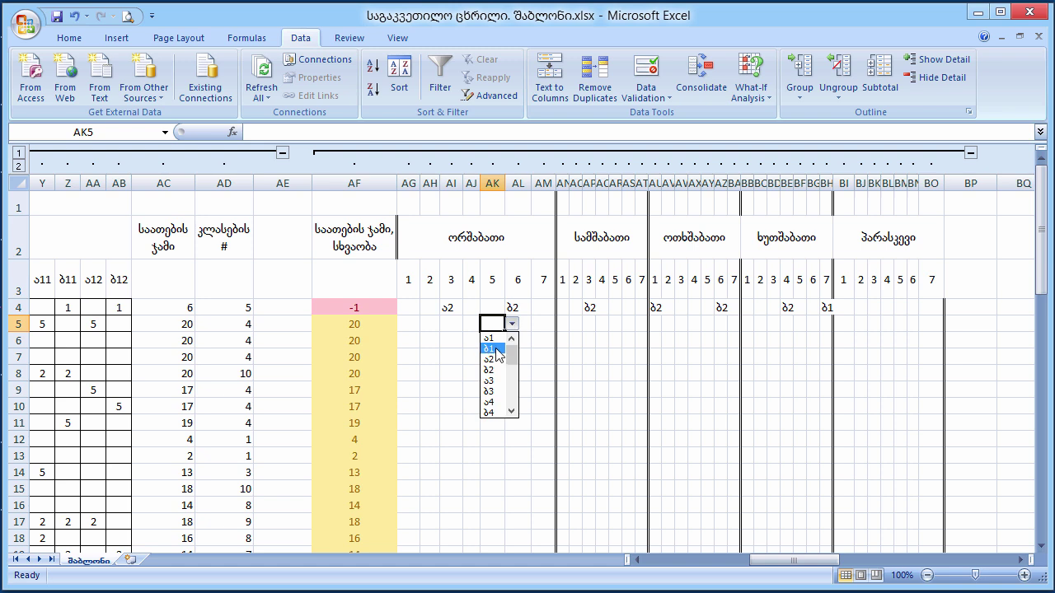
pyautogui.click(497, 356)
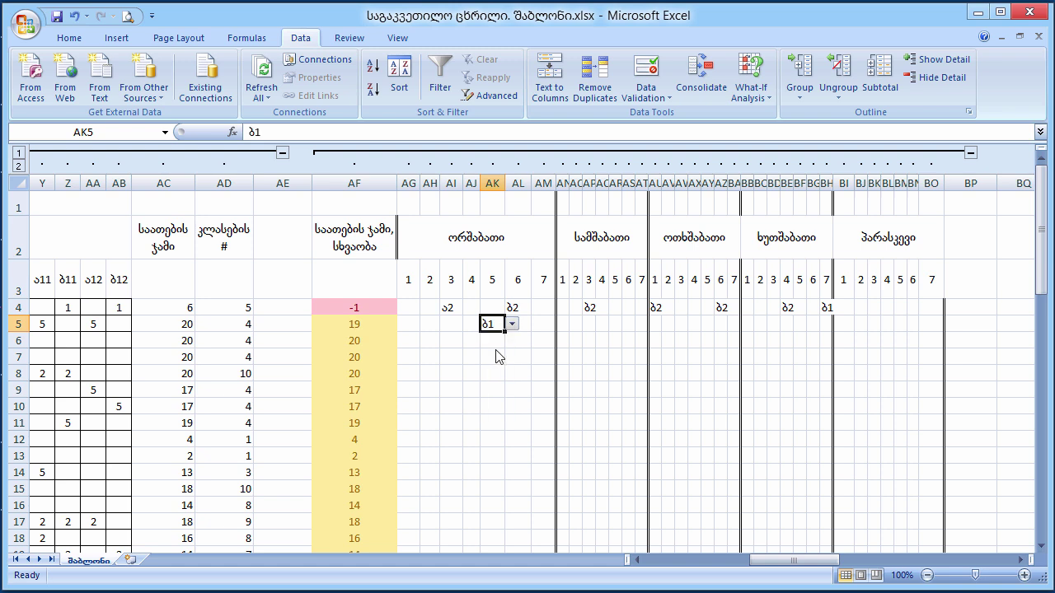
pyautogui.click(356, 323)
pyautogui.doubleClick(356, 323)
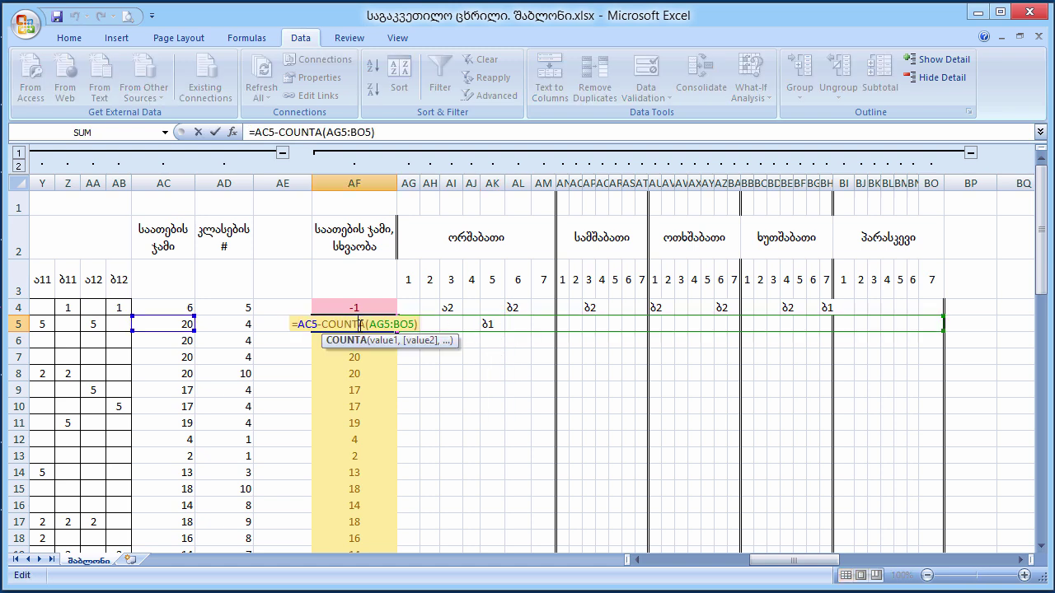
pyautogui.press('Escape')
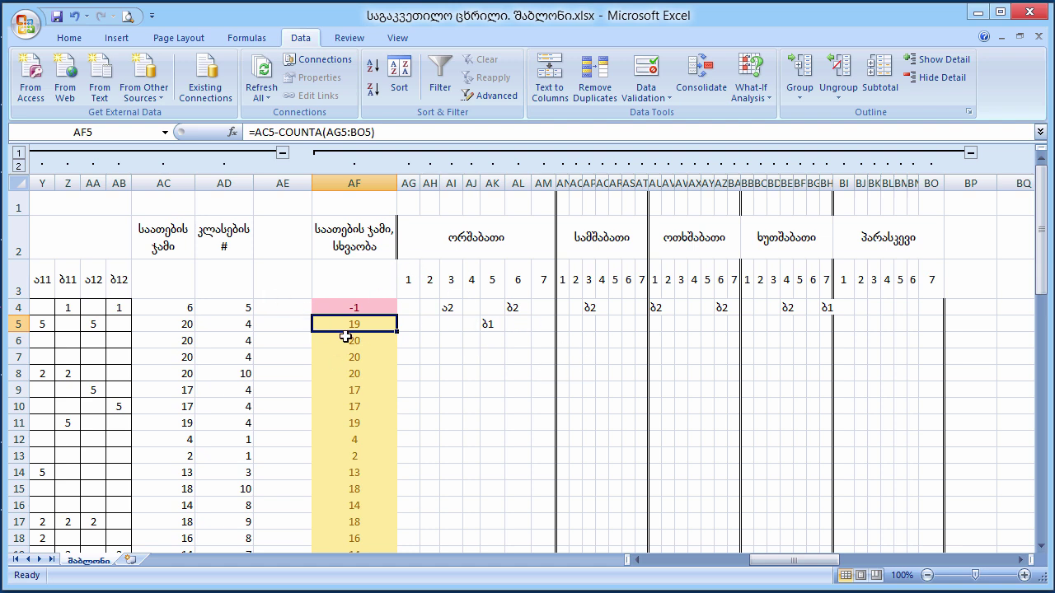
pyautogui.click(501, 326)
pyautogui.press('Delete')
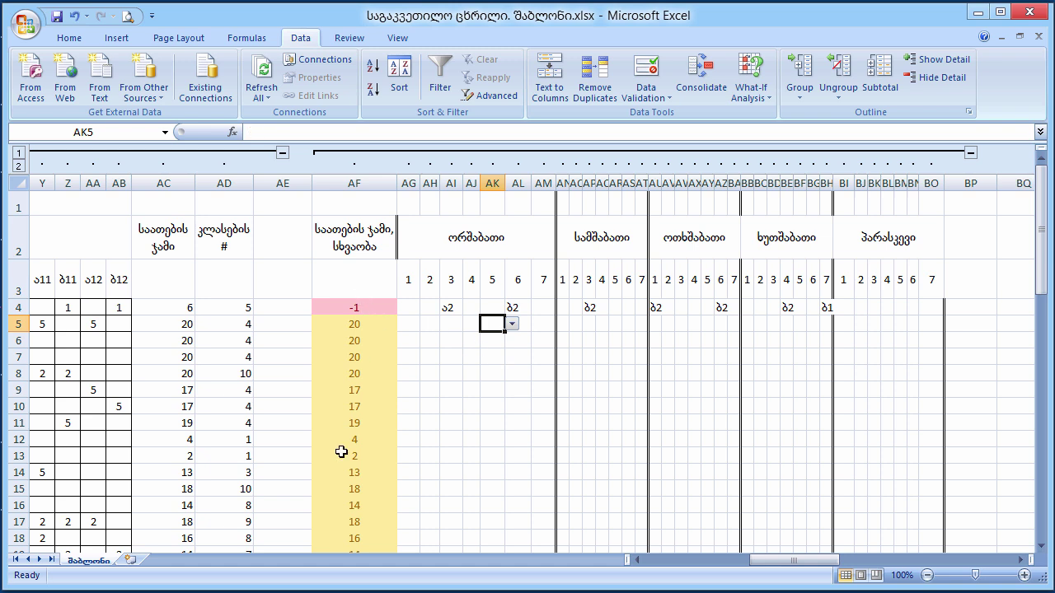
pyautogui.scroll(-3, 341, 453)
pyautogui.scroll(2, 341, 458)
pyautogui.scroll(1, 362, 455)
pyautogui.click(361, 306)
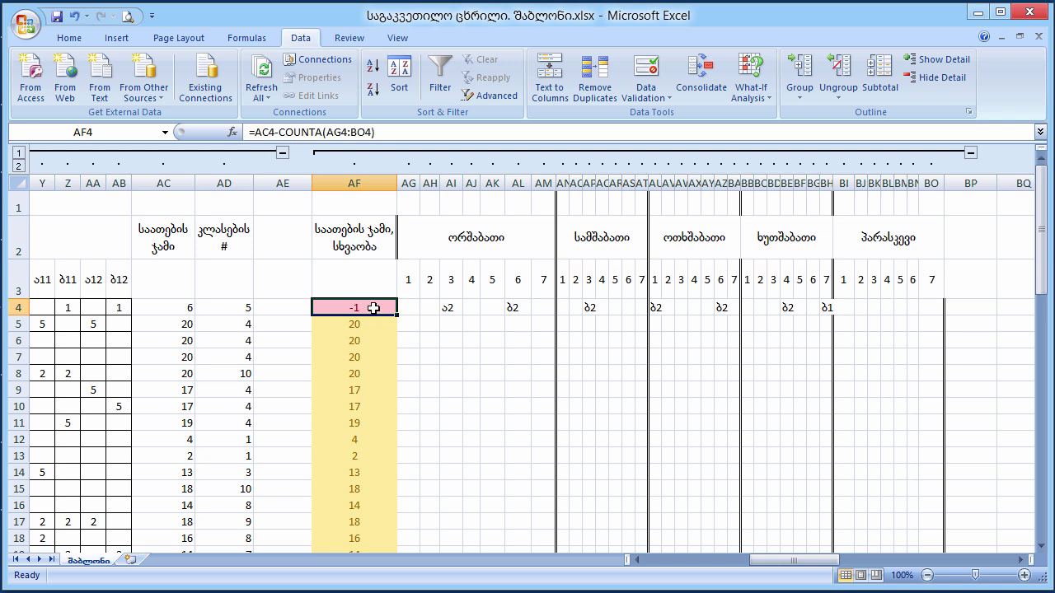
pyautogui.doubleClick(373, 308)
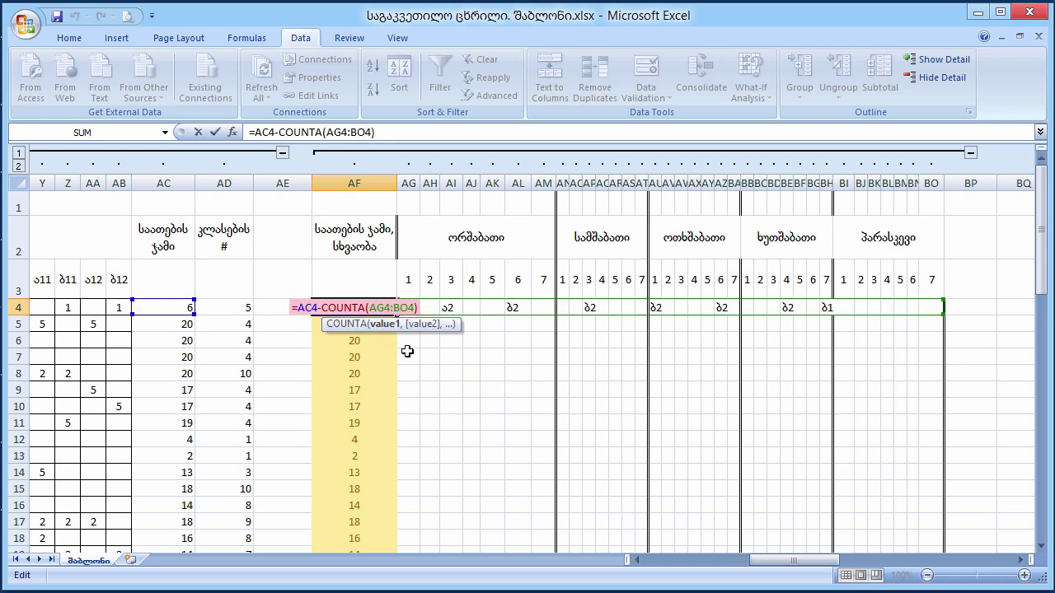
pyautogui.press('Escape')
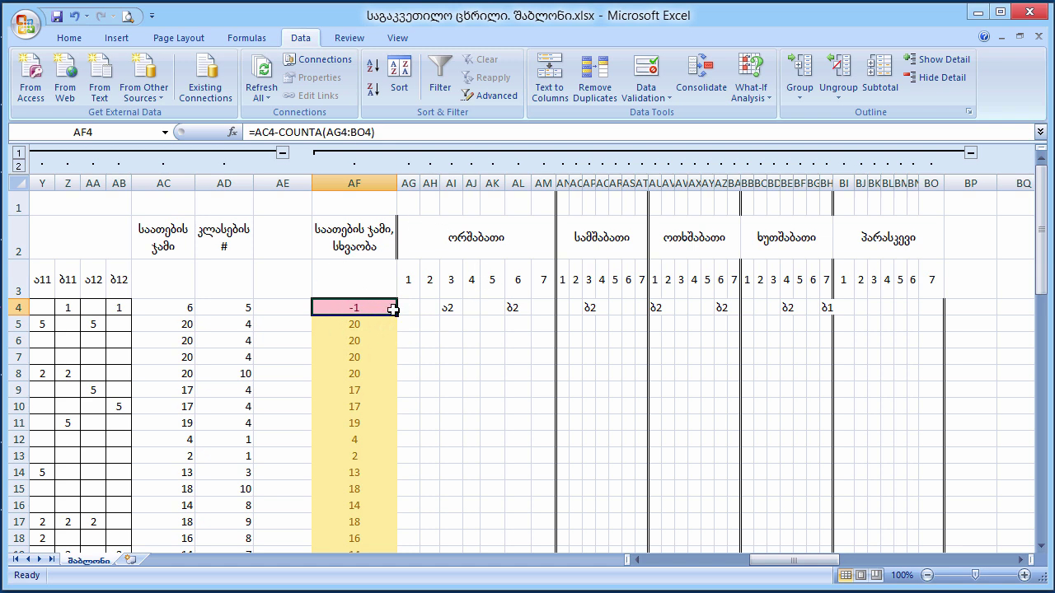
pyautogui.rightClick(377, 308)
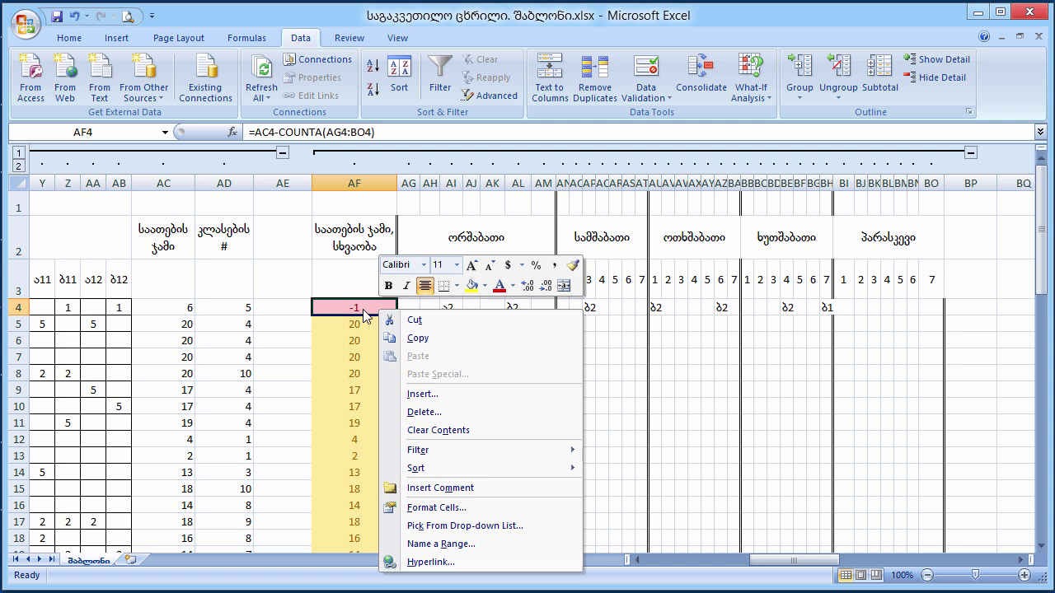
pyautogui.press('Escape')
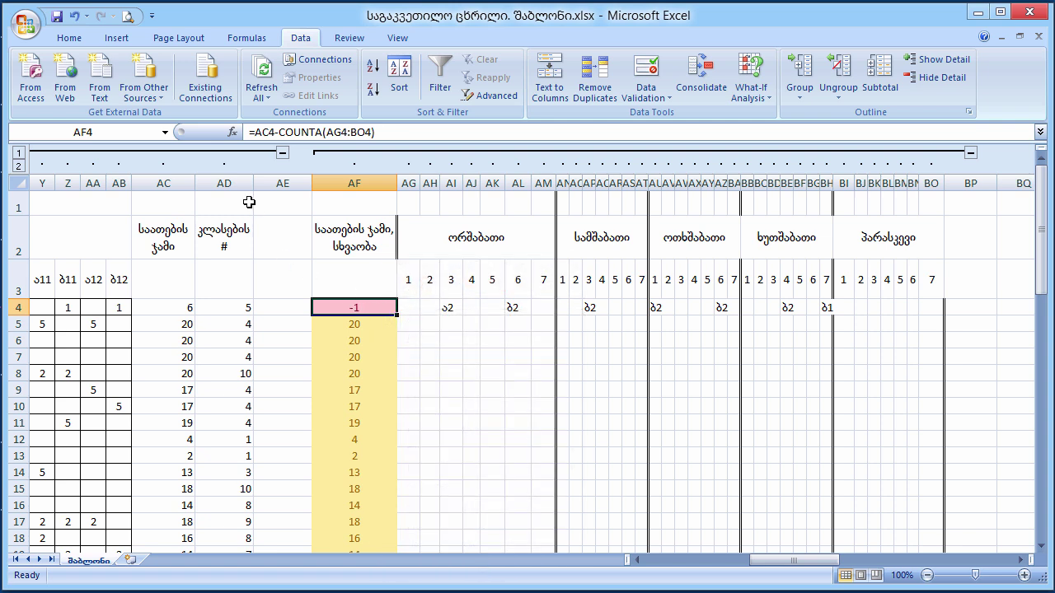
# Review AF4:AF35's three colour rules in the Rules Manager: 0 green, positive yellow, negative red
pyautogui.click(67, 37)
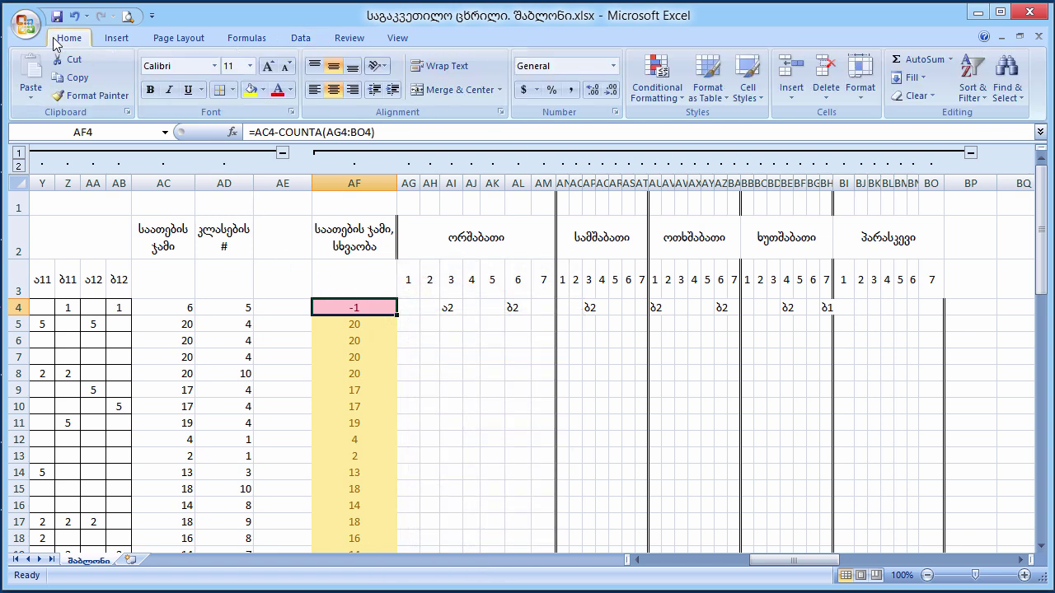
pyautogui.click(675, 94)
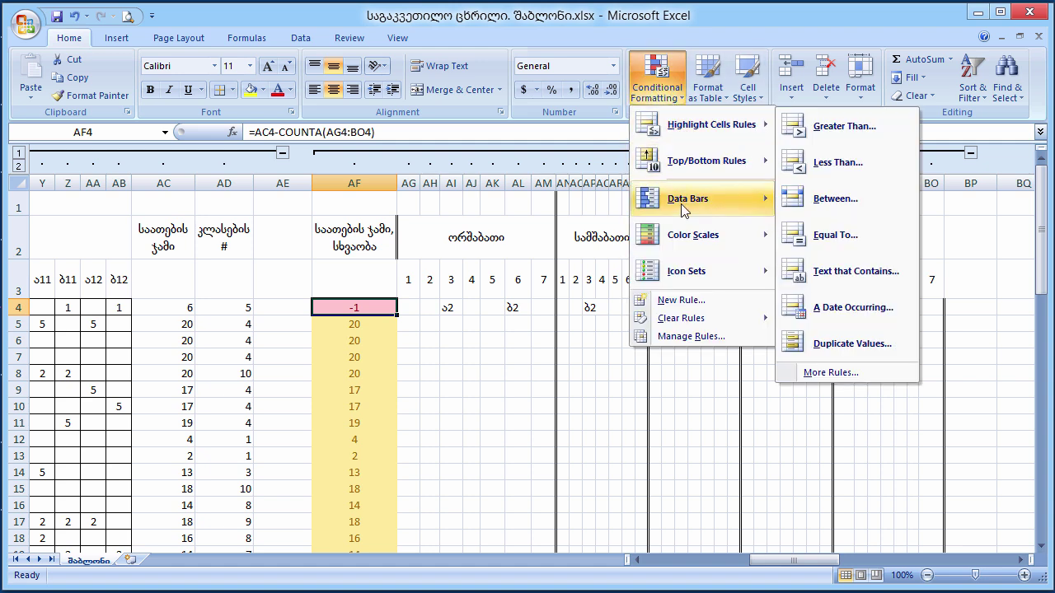
pyautogui.click(686, 341)
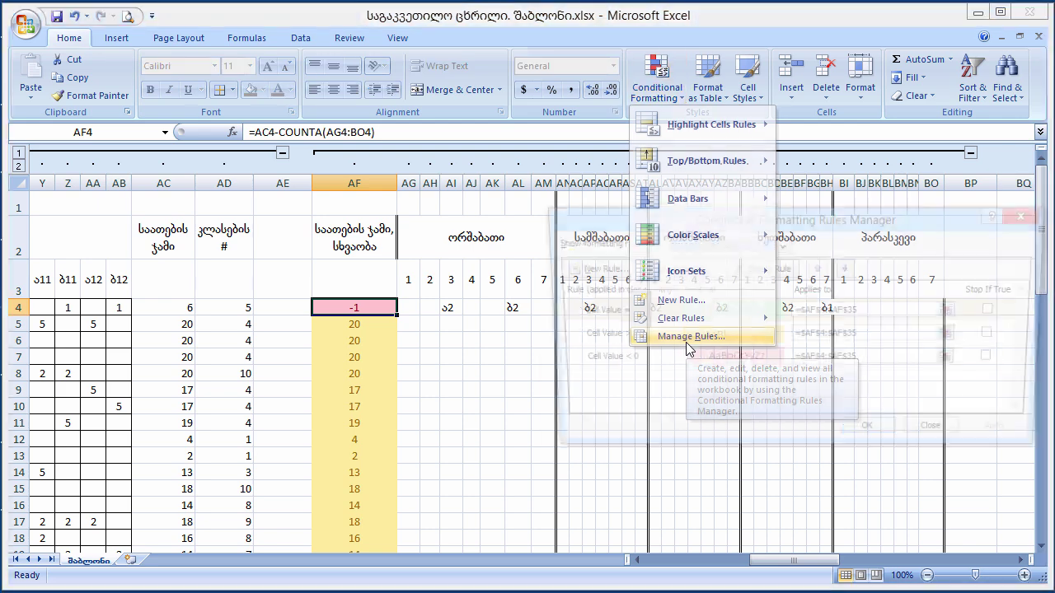
pyautogui.moveTo(725, 222); pyautogui.dragTo(633, 190)
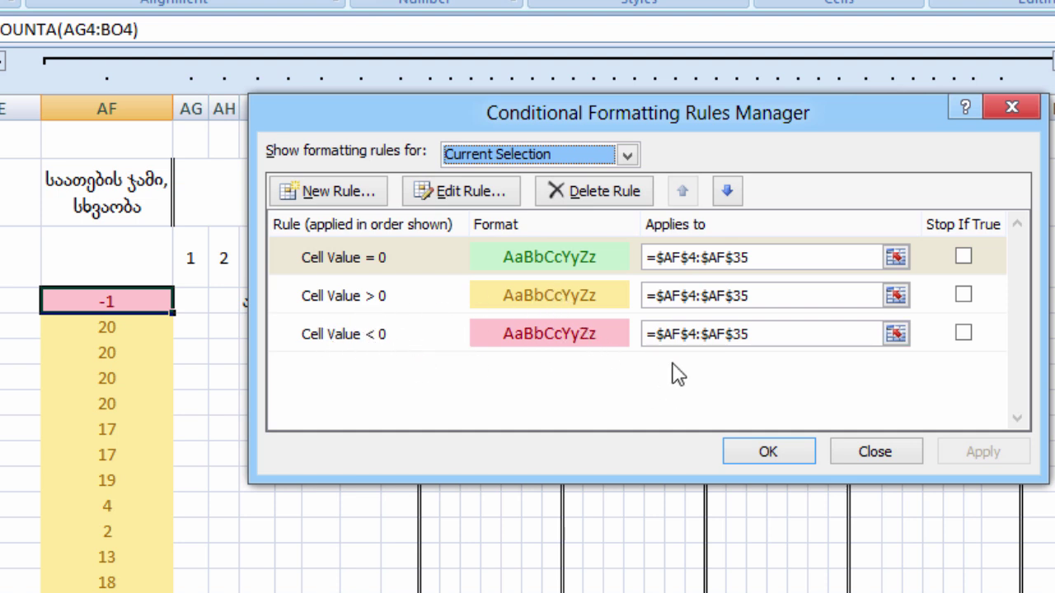
pyautogui.click(832, 257)
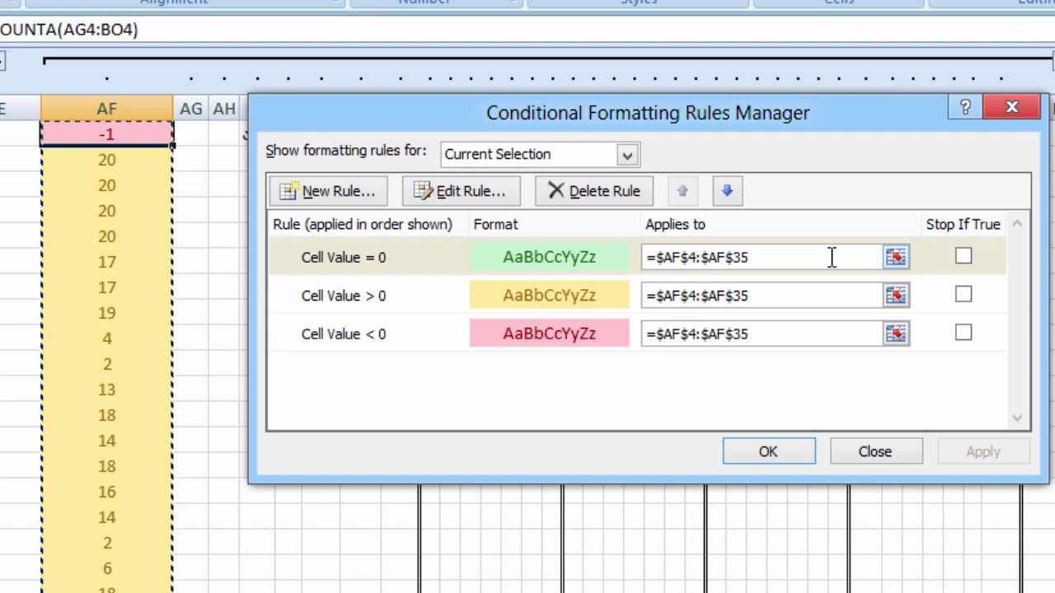
pyautogui.scroll(-6, 100, 435)
pyautogui.scroll(2, 110, 438)
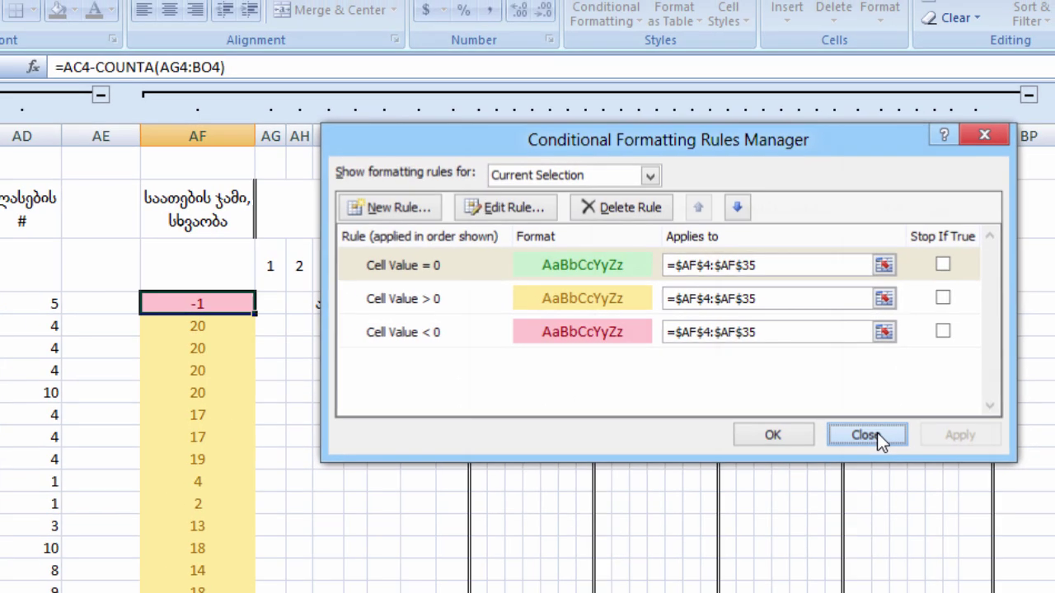
pyautogui.click(890, 451)
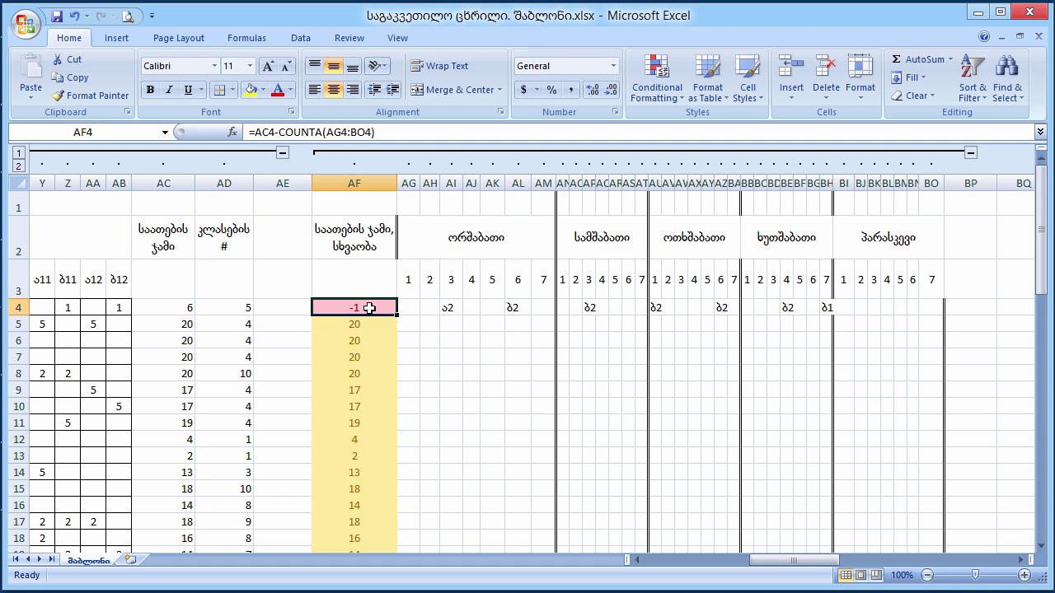
# Clear the conditional formatting rules from AF4:AF35
pyautogui.moveTo(368, 308)
pyautogui.mouseDown()
pyautogui.moveTo(371, 546)
pyautogui.moveTo(374, 530)
pyautogui.mouseUp()
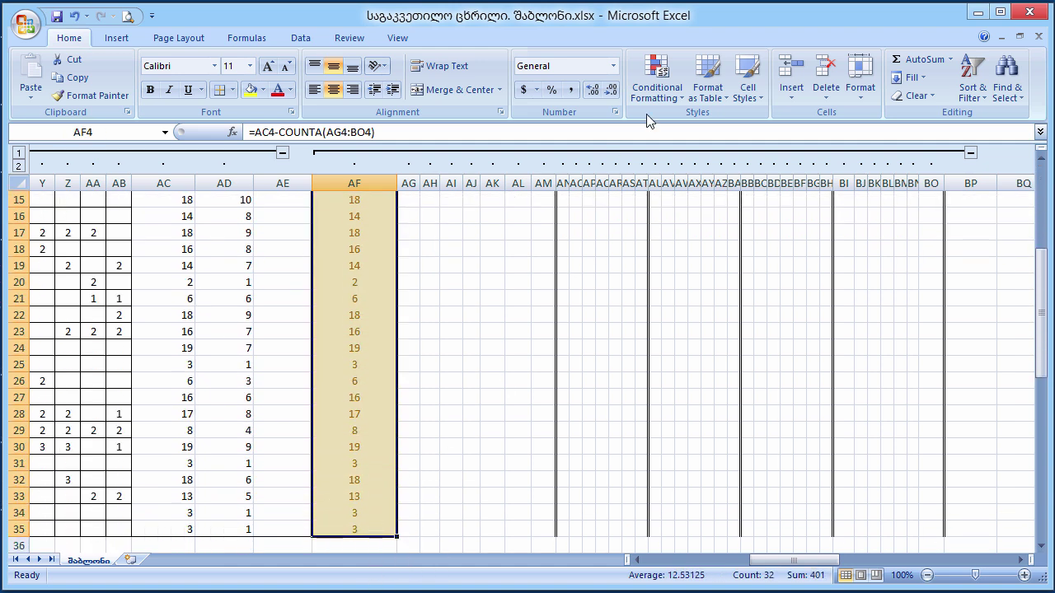
pyautogui.click(660, 95)
pyautogui.moveTo(722, 324)
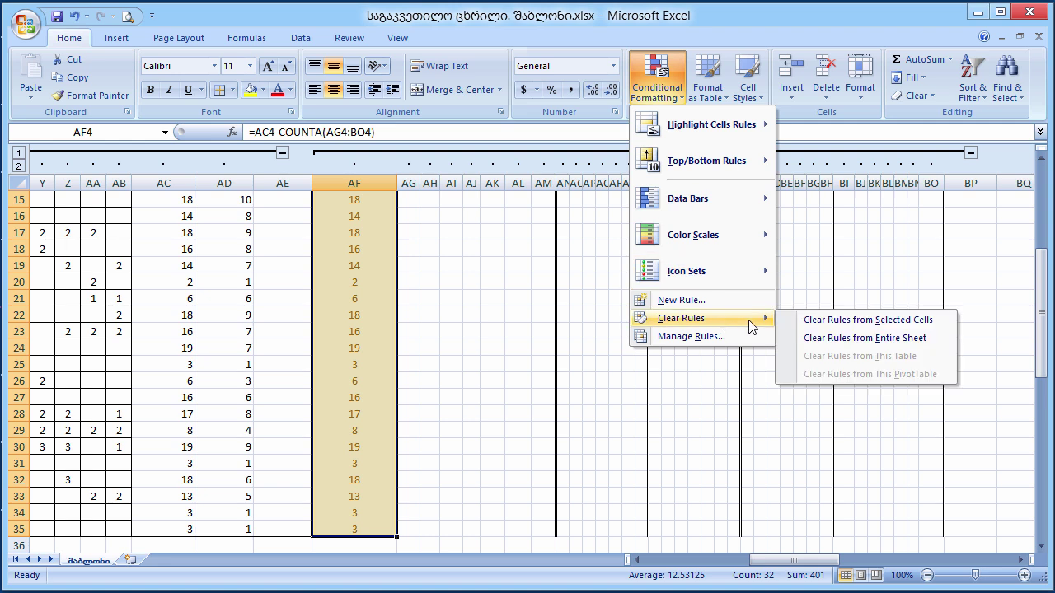
pyautogui.click(842, 329)
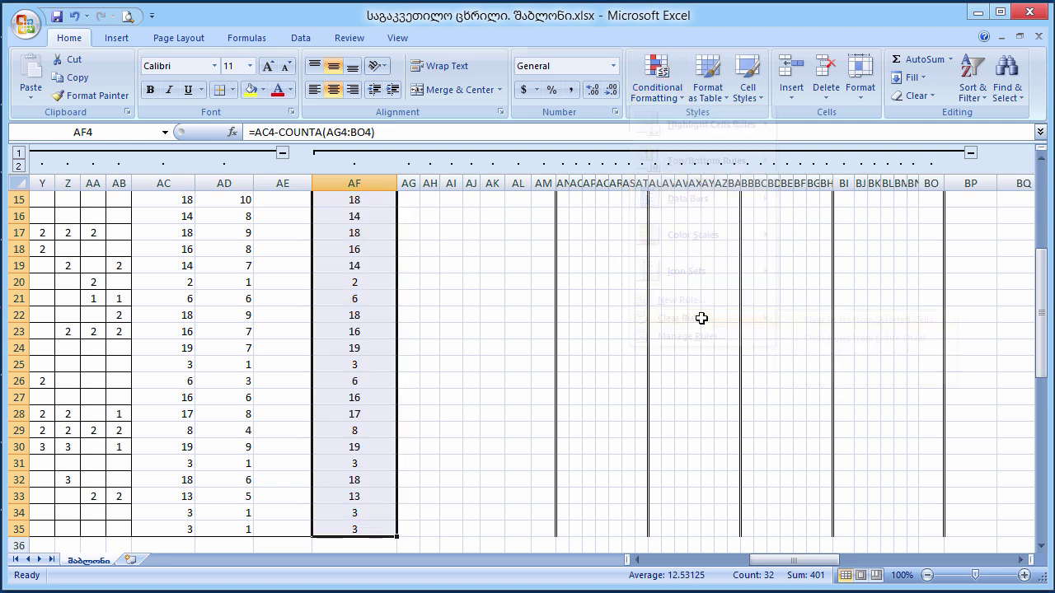
pyautogui.scroll(5, 419, 309)
# Remove the ა2 entry from AI4 so AF4 reads 0
pyautogui.click(371, 311)
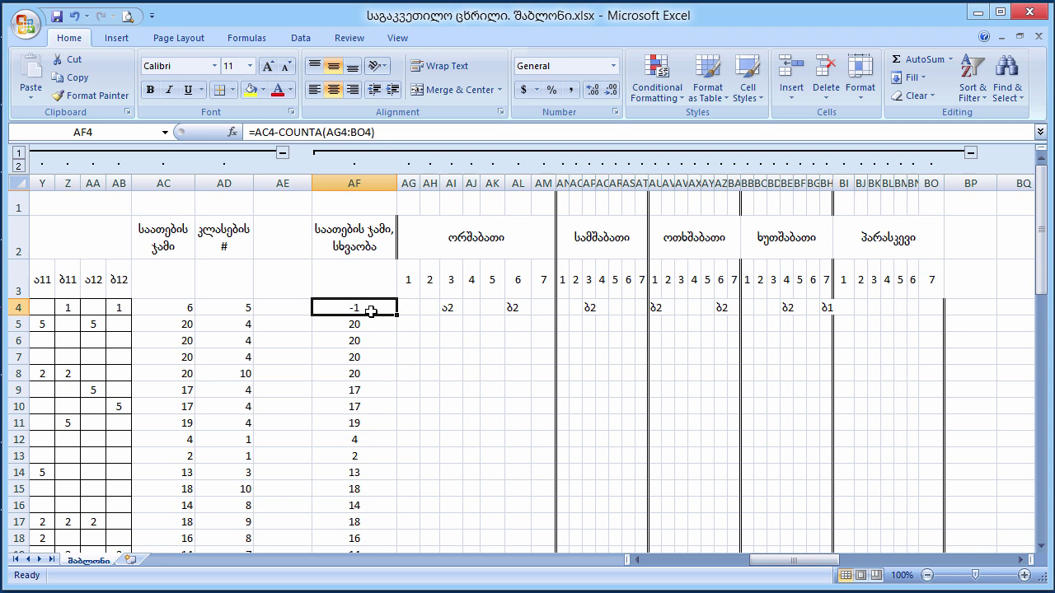
pyautogui.click(449, 311)
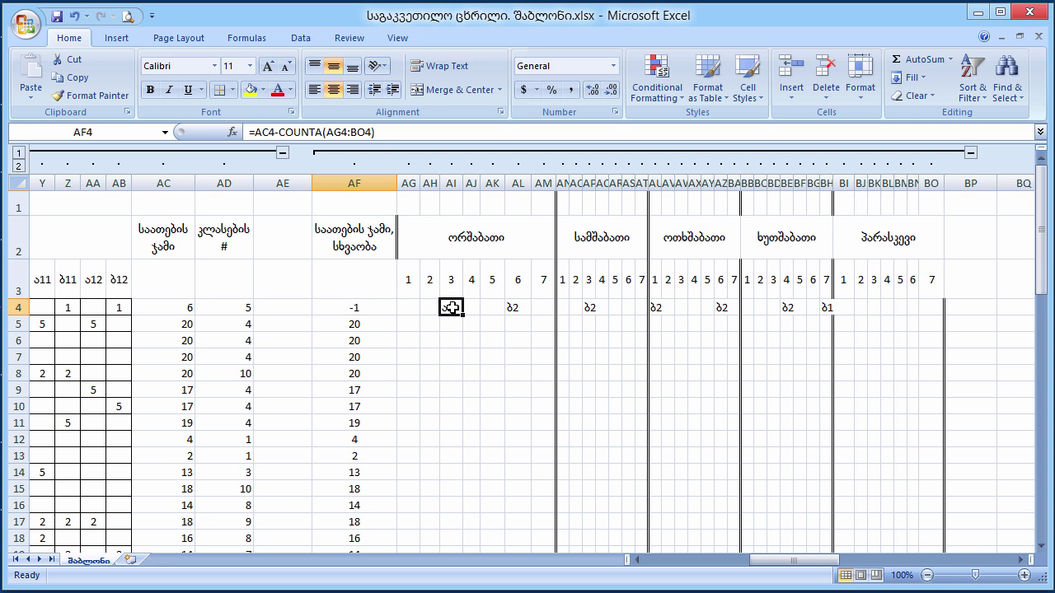
pyautogui.click(469, 345)
pyautogui.click(360, 308)
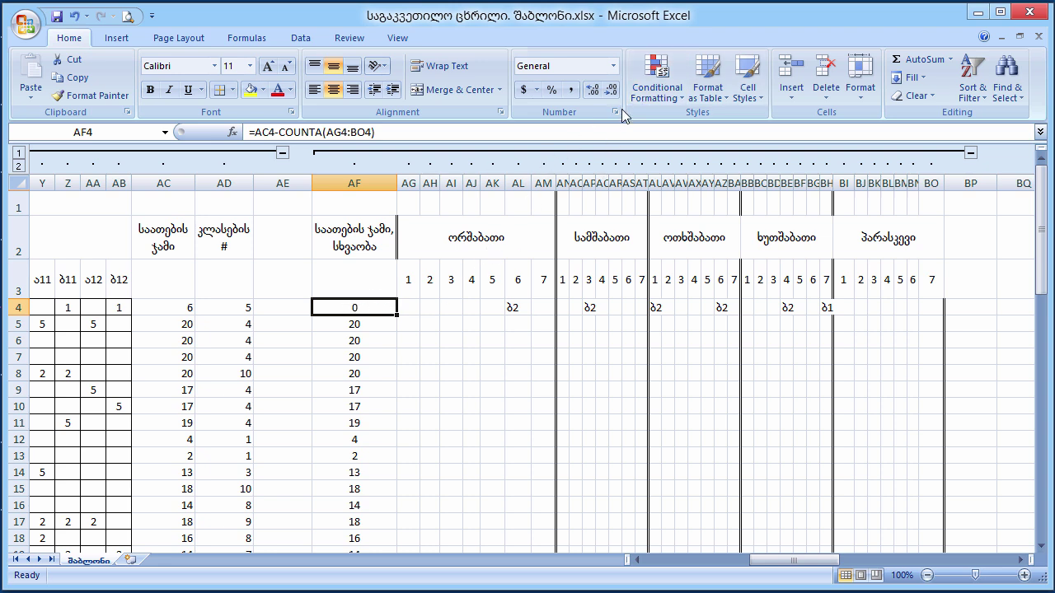
# Add a Greater Than 0 rule to AF4 using Yellow Fill with Dark Yellow Text
pyautogui.click(653, 96)
pyautogui.moveTo(679, 131)
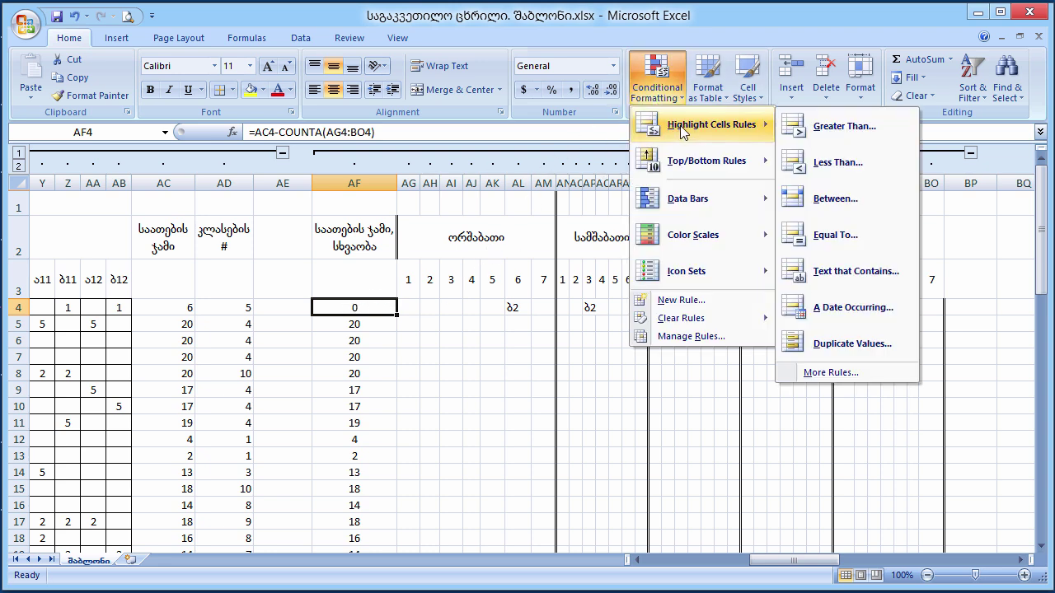
pyautogui.click(865, 129)
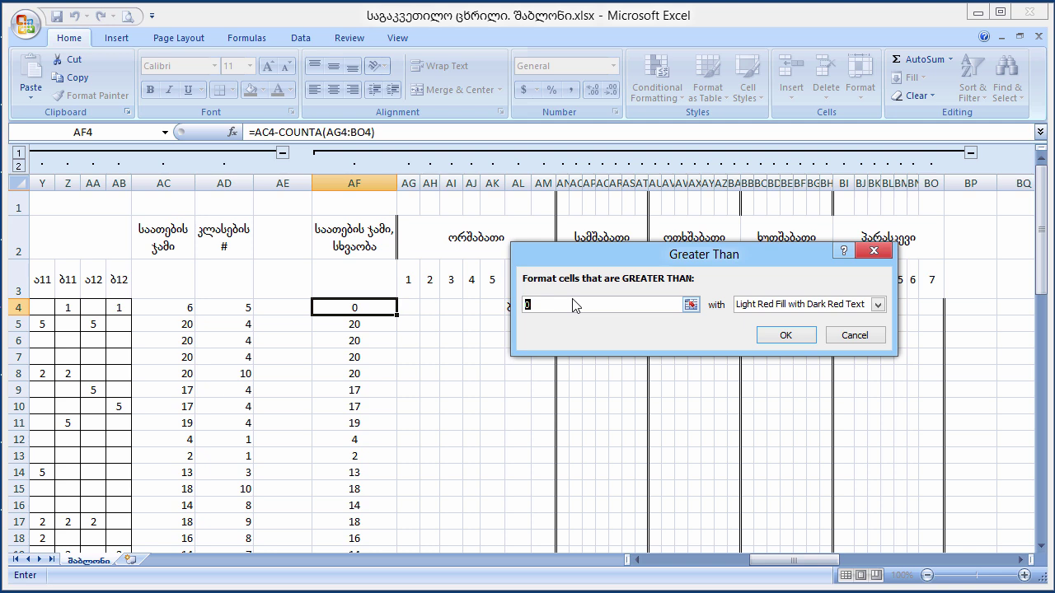
pyautogui.click(877, 305)
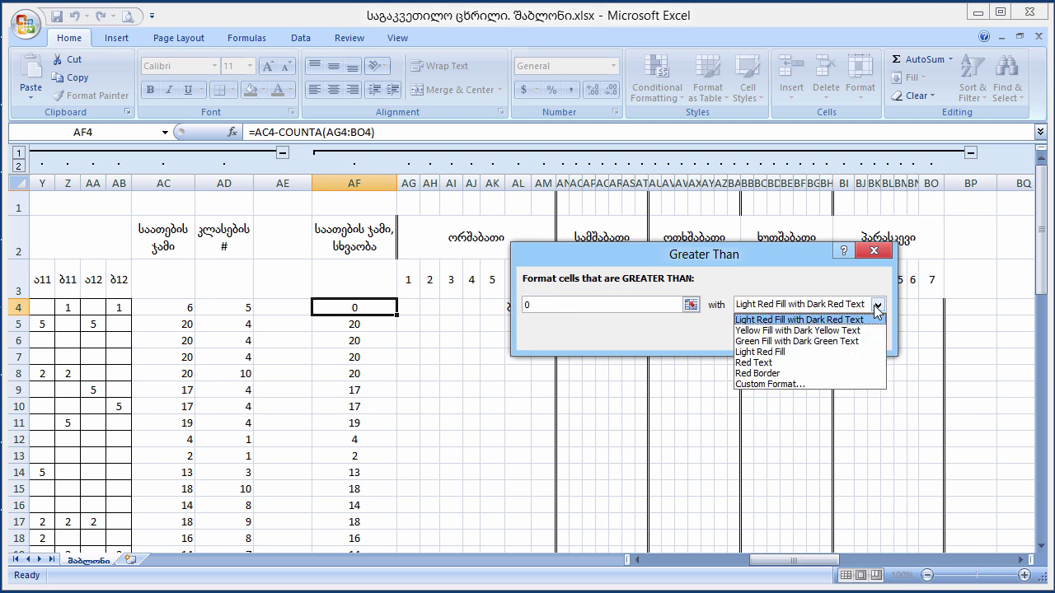
pyautogui.click(797, 330)
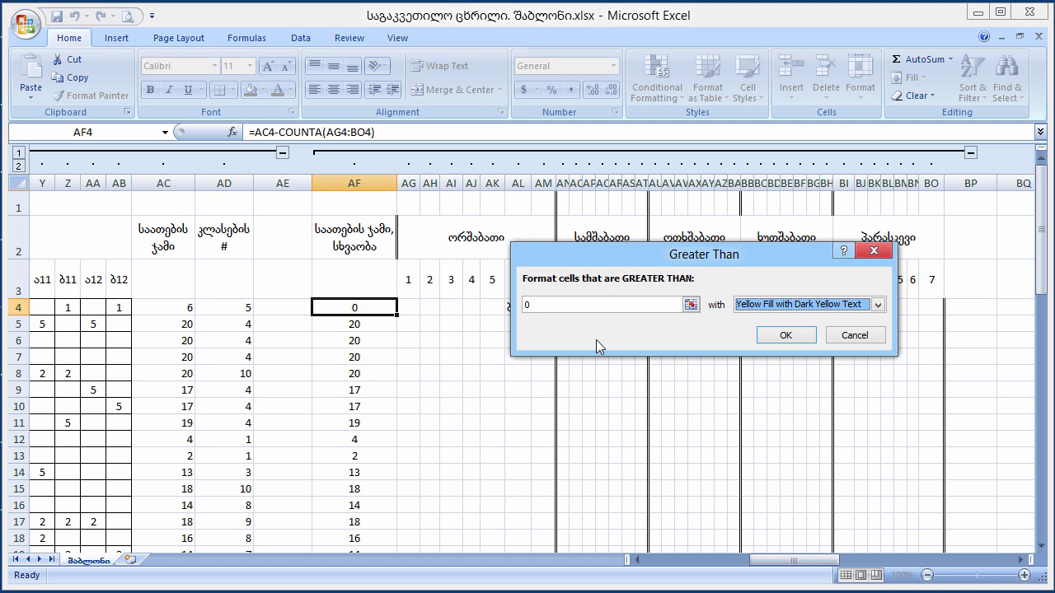
pyautogui.click(787, 336)
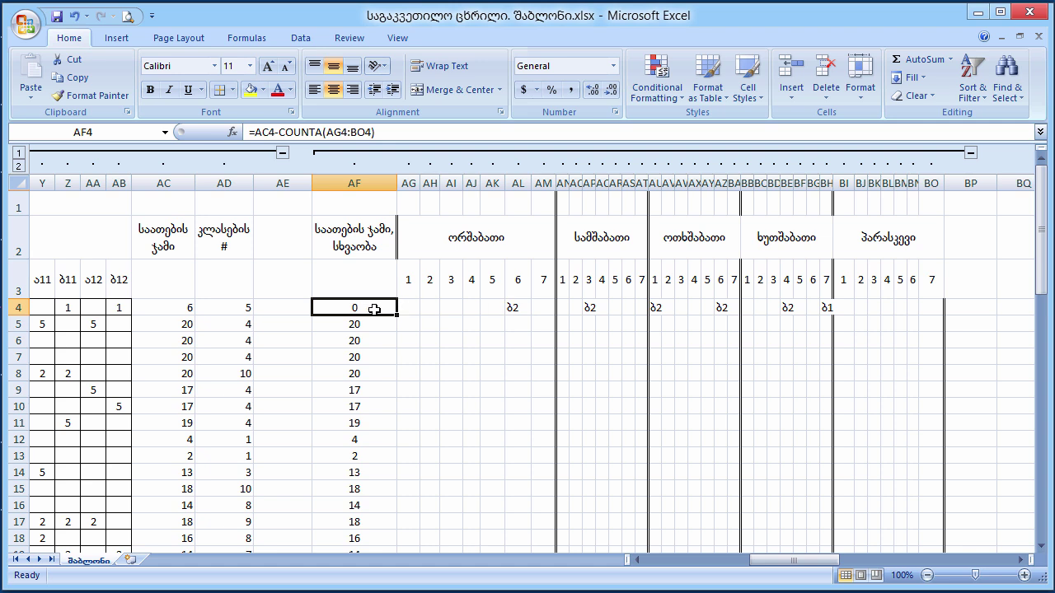
pyautogui.click(653, 101)
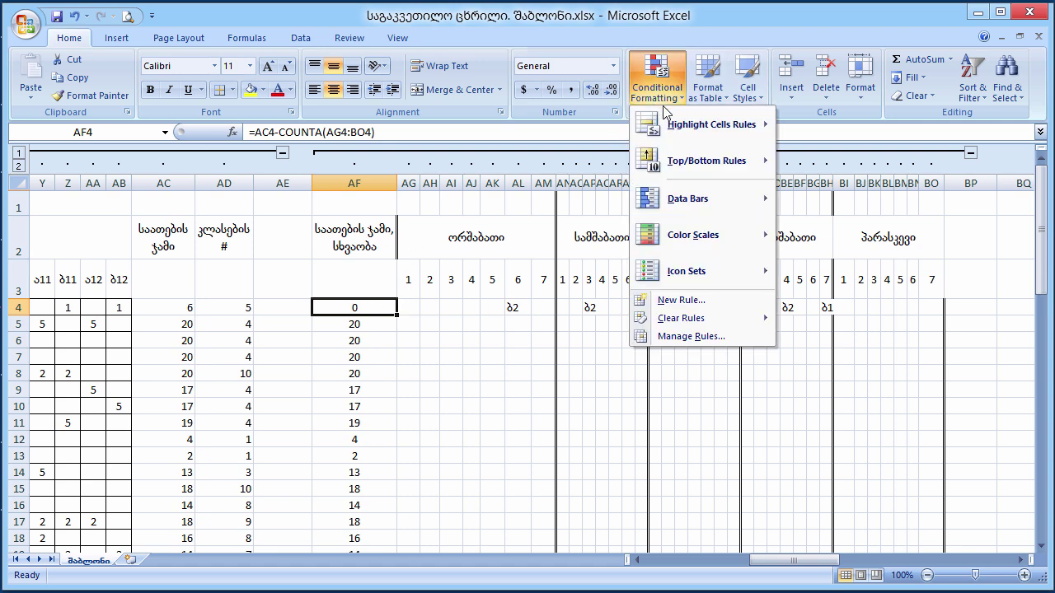
# Add a Less Than 0 rule to AF4 with light red highlighting
pyautogui.moveTo(690, 125)
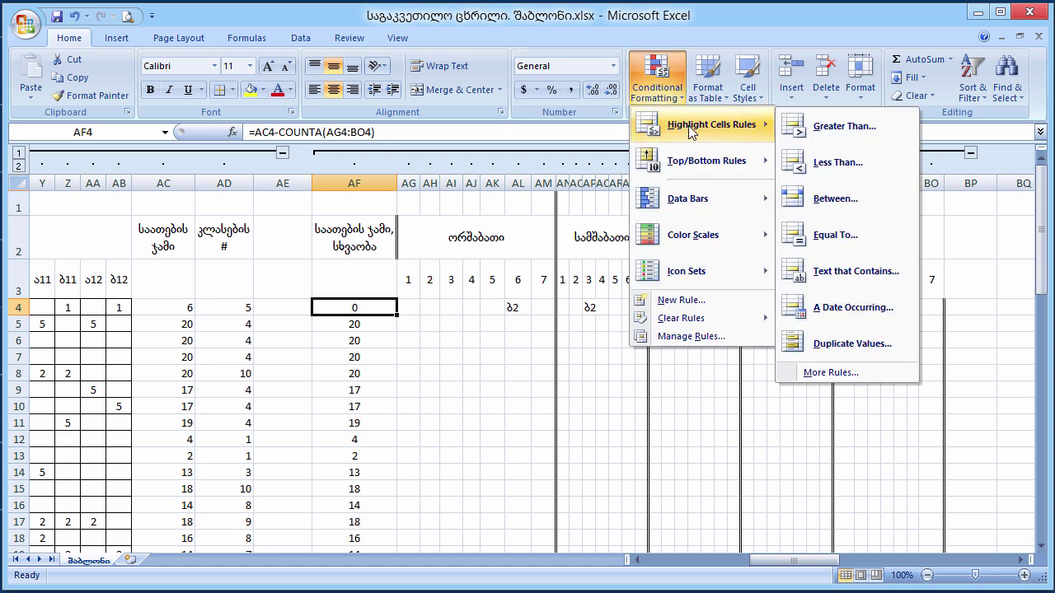
pyautogui.click(868, 161)
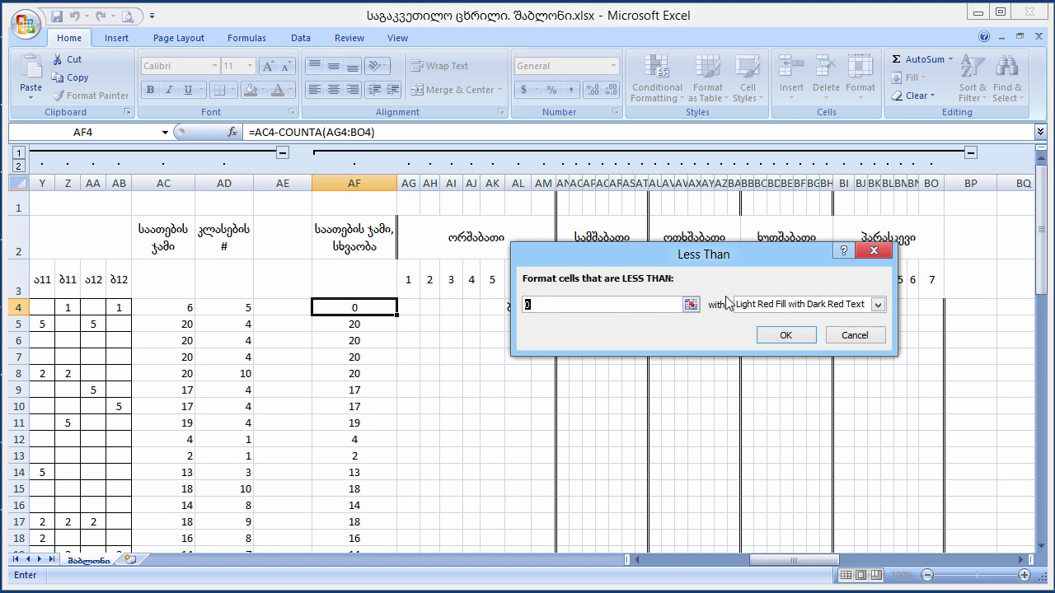
pyautogui.click(802, 338)
# Add an Equal To 0 rule to AF4 with Green Fill with Dark Green Text
pyautogui.click(655, 83)
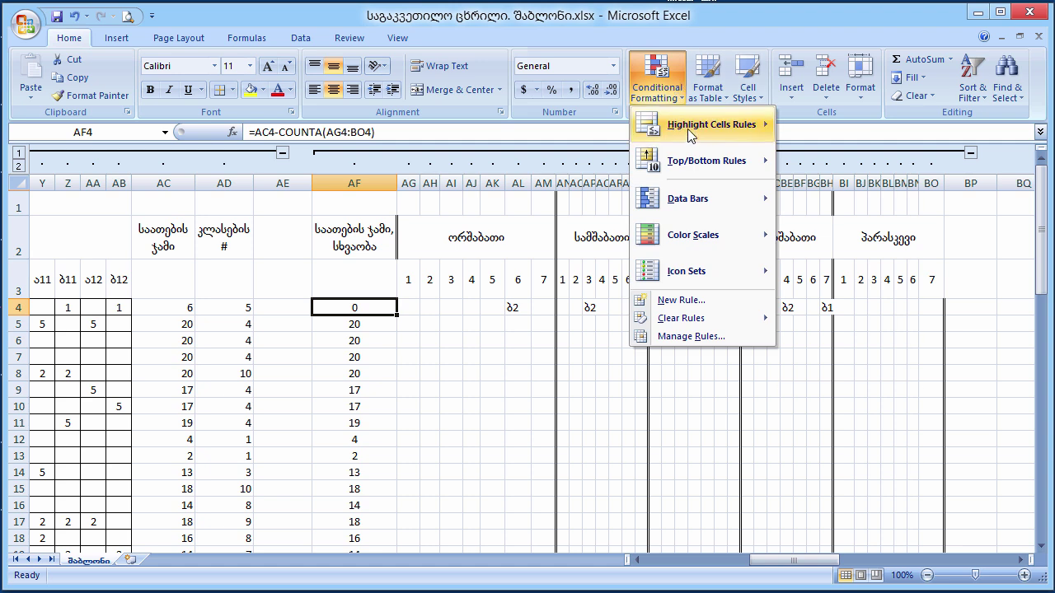
pyautogui.moveTo(709, 124)
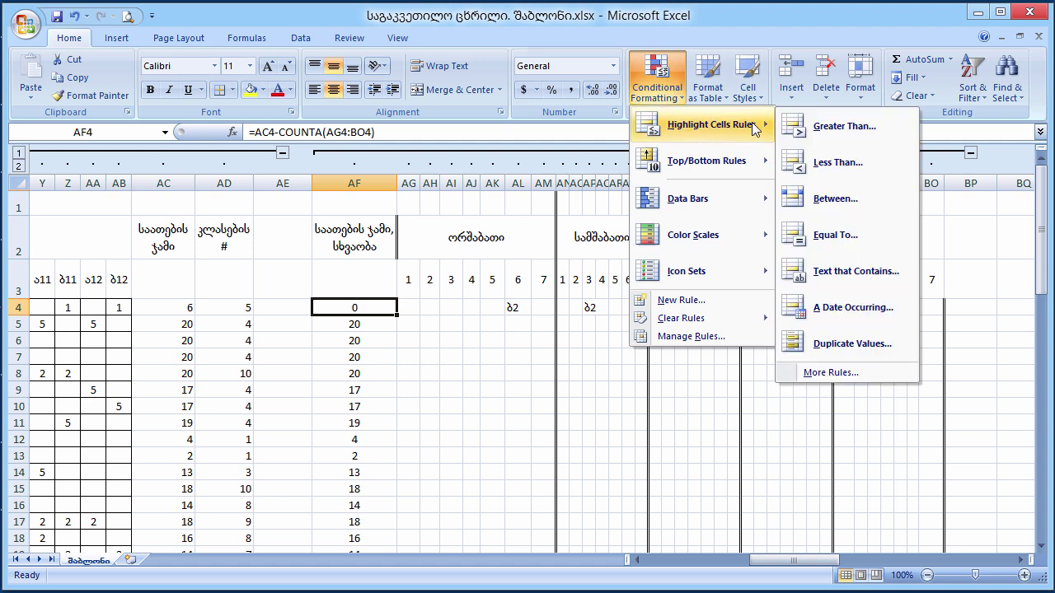
pyautogui.click(862, 240)
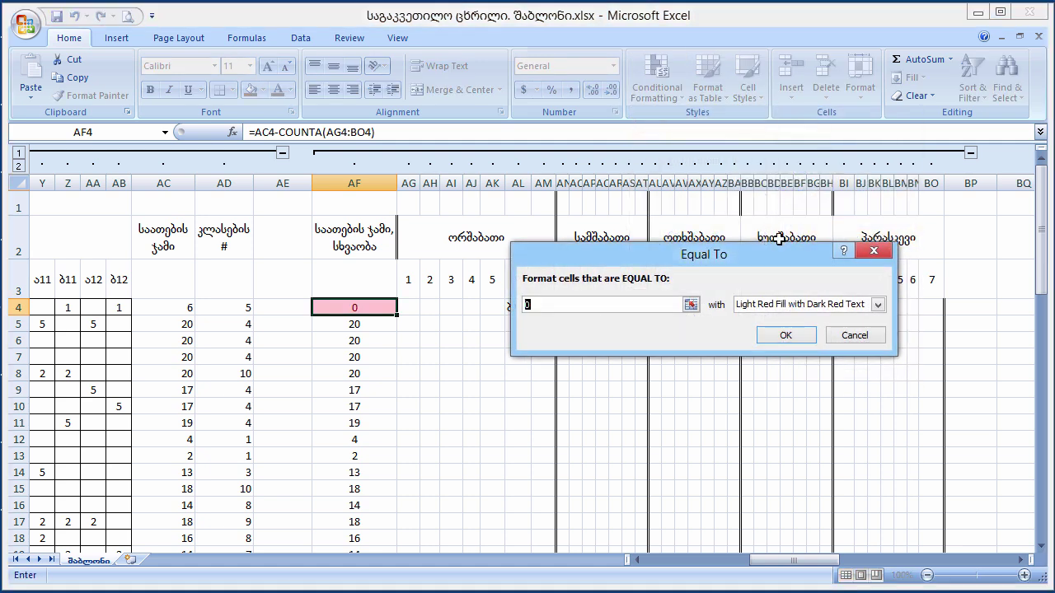
pyautogui.click(877, 304)
pyautogui.click(794, 344)
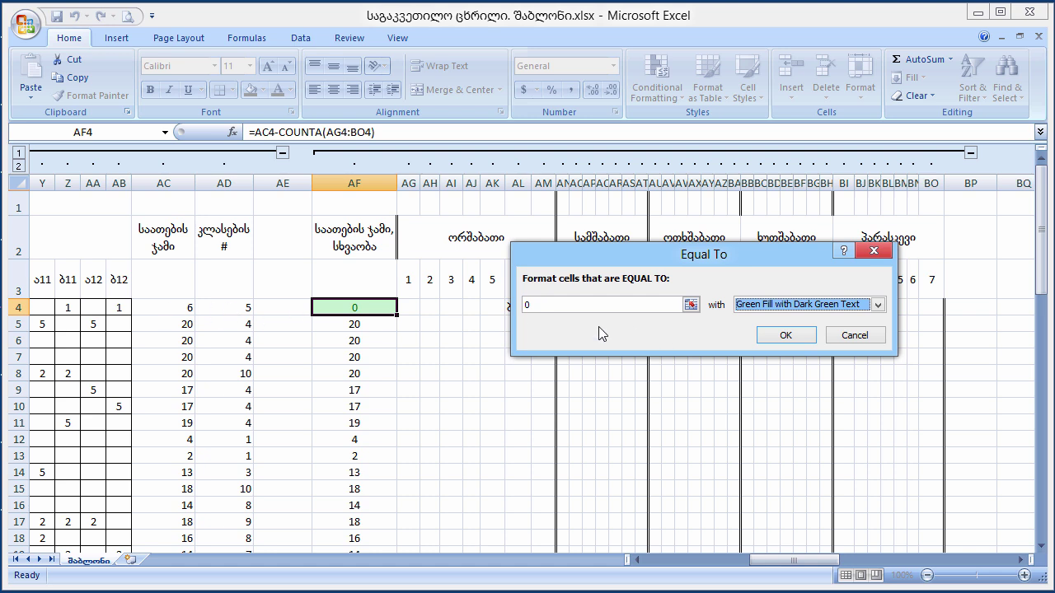
pyautogui.click(773, 336)
# Test the colours by choosing ა2 in AK4, then clear AK4:AL4 so AF4 shows 1 in yellow
pyautogui.click(493, 308)
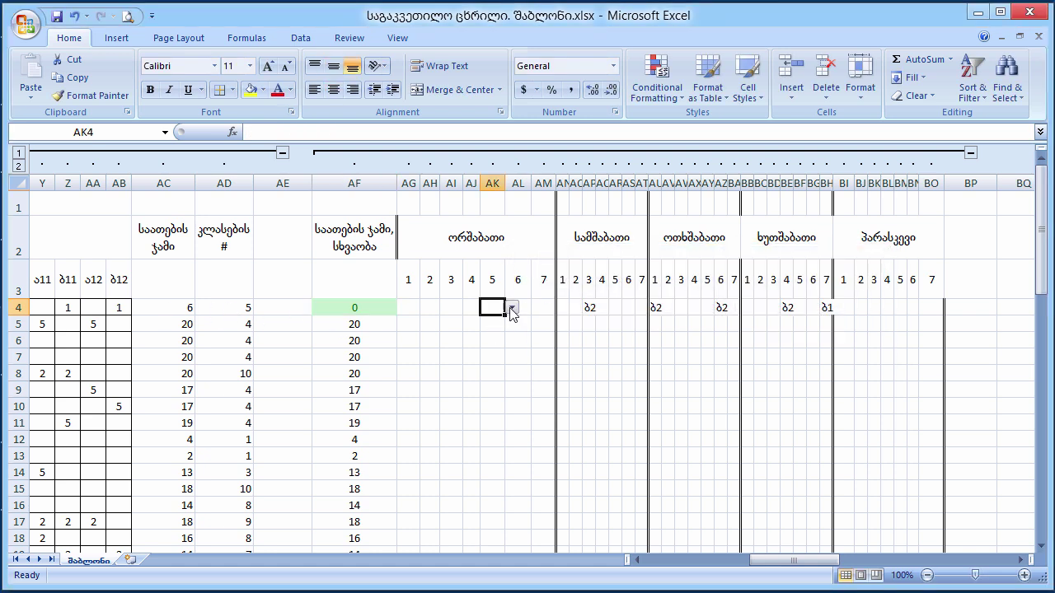
pyautogui.click(512, 307)
pyautogui.click(496, 349)
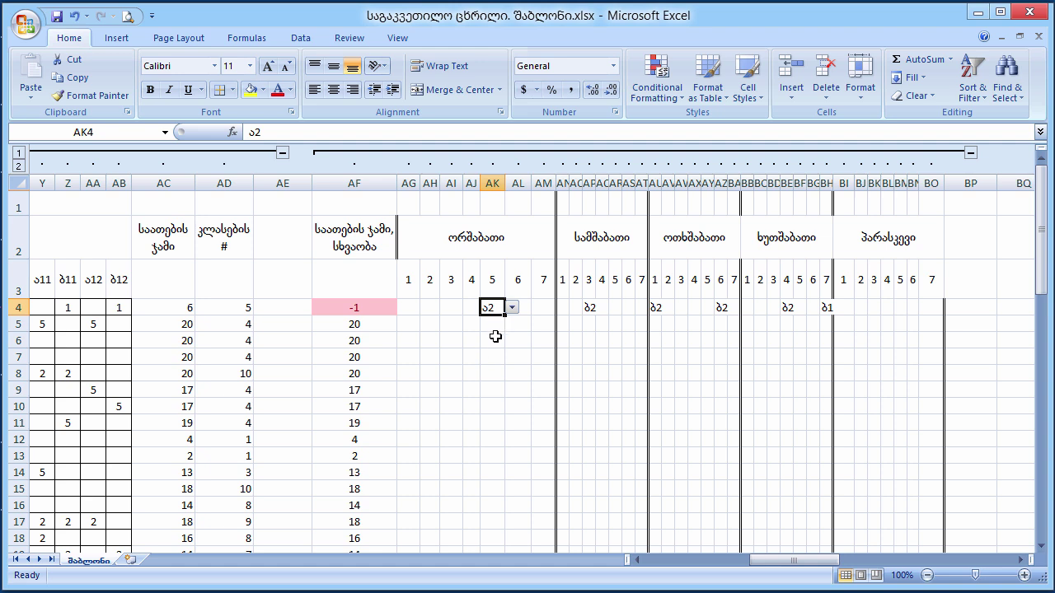
pyautogui.click(495, 339)
pyautogui.moveTo(487, 302); pyautogui.dragTo(518, 312)
pyautogui.press('Delete')
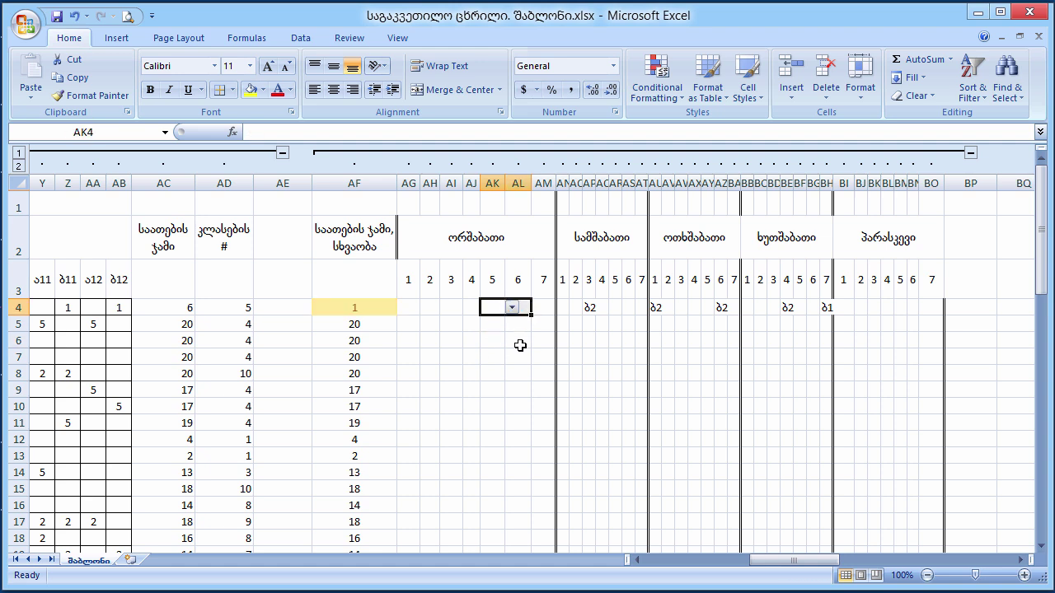
pyautogui.click(361, 313)
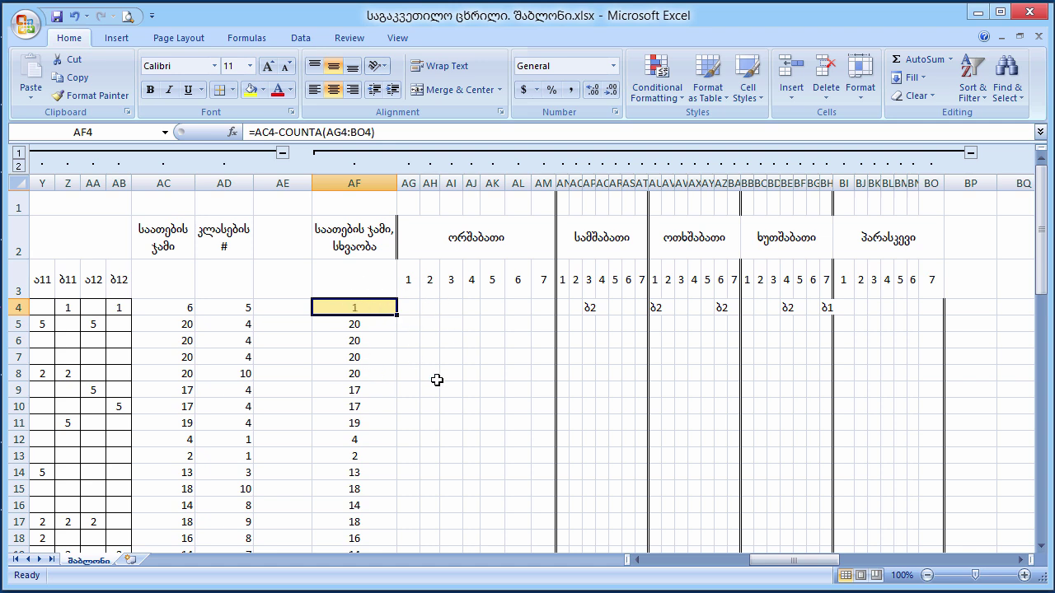
# Clear AF5:AF13 and fill AF4's remaining-hours formula and formatting down to AF13
pyautogui.moveTo(361, 328); pyautogui.dragTo(365, 459)
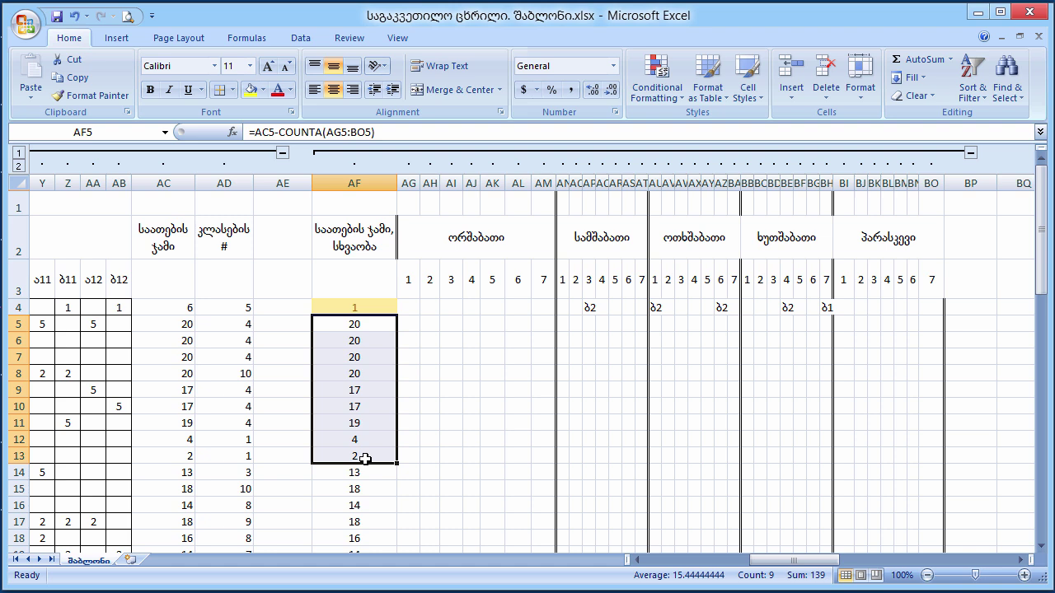
pyautogui.press('Delete')
pyautogui.click(362, 307)
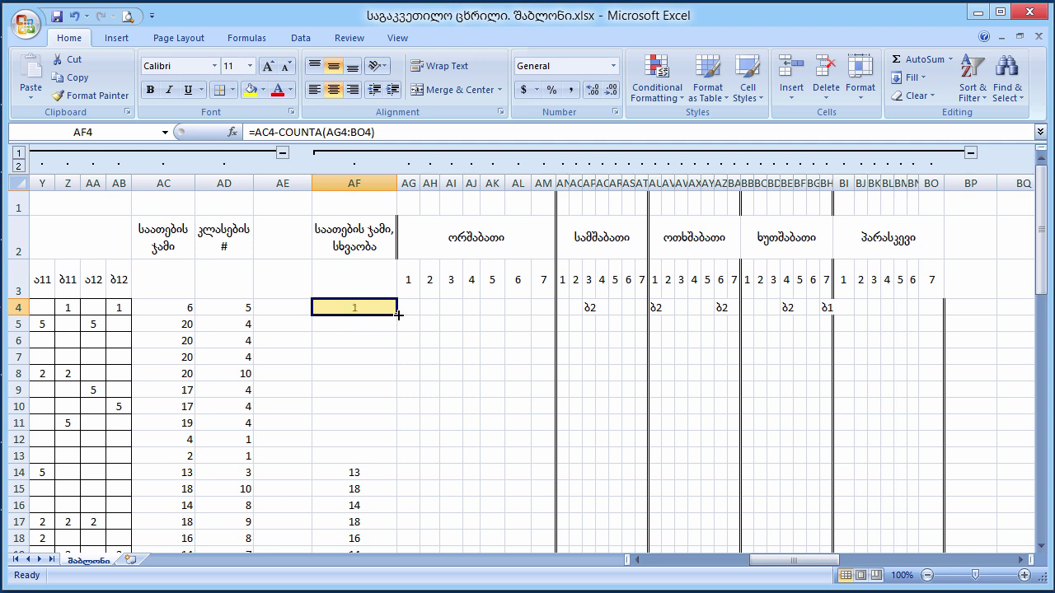
pyautogui.moveTo(398, 315); pyautogui.dragTo(394, 462)
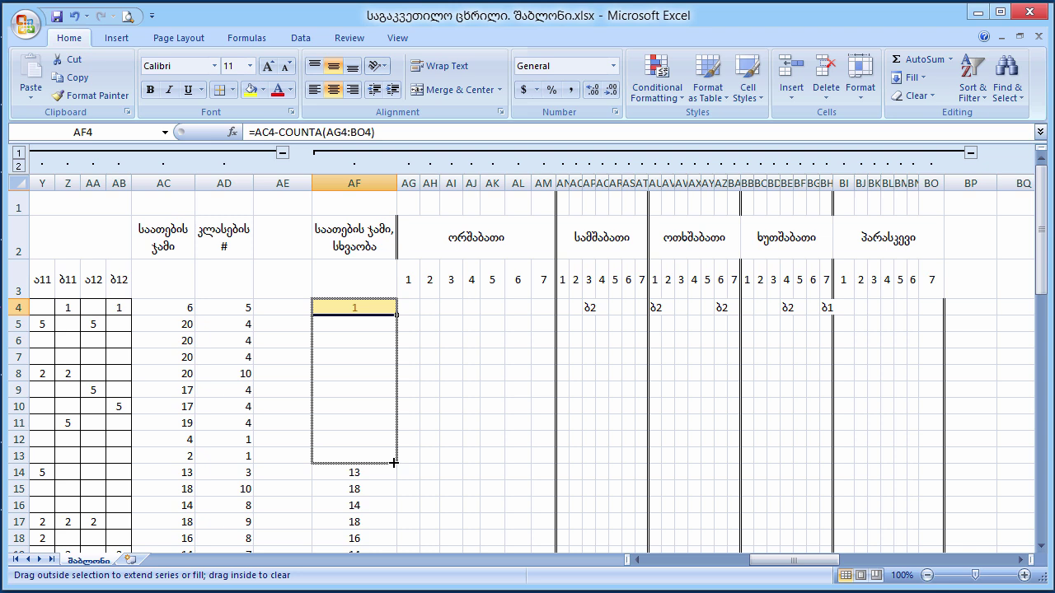
pyautogui.moveTo(393, 462); pyautogui.dragTo(394, 463)
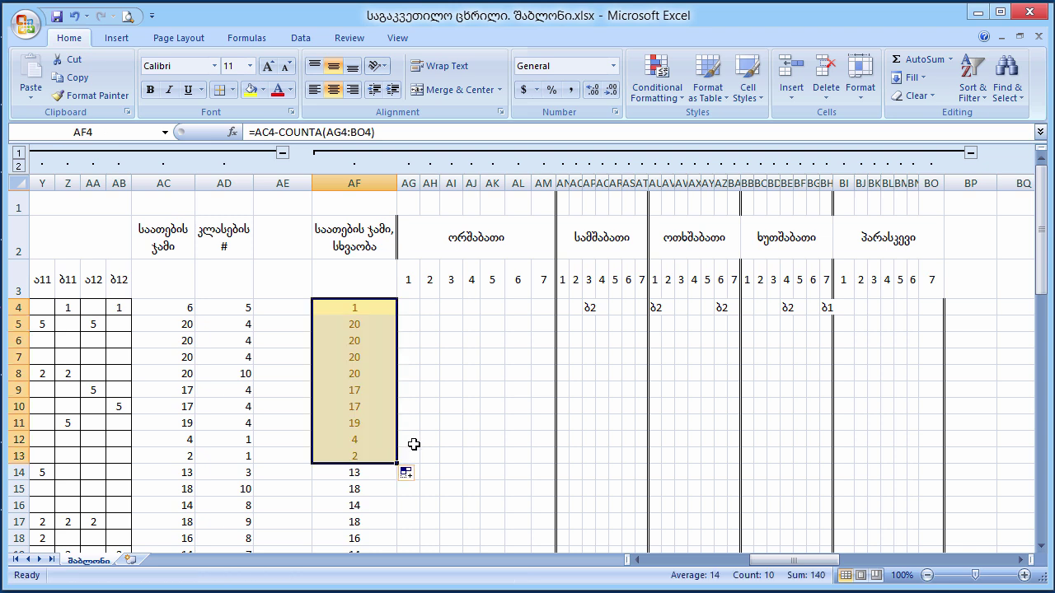
# Check the copied formula in AF9 without changing it
pyautogui.click(384, 358)
pyautogui.click(354, 394)
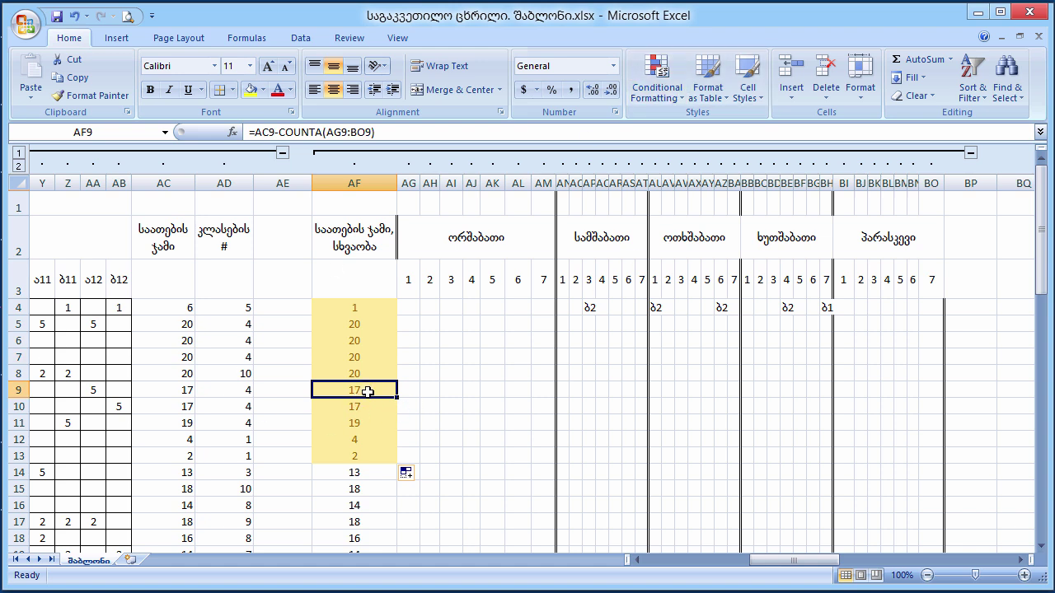
pyautogui.doubleClick(368, 393)
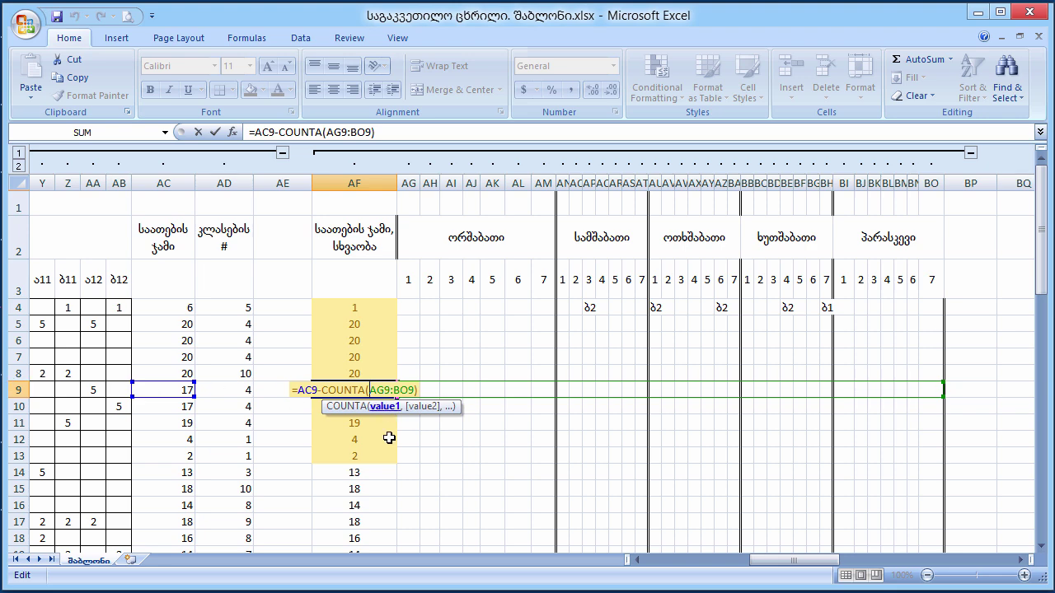
pyautogui.press('Escape')
pyautogui.click(657, 82)
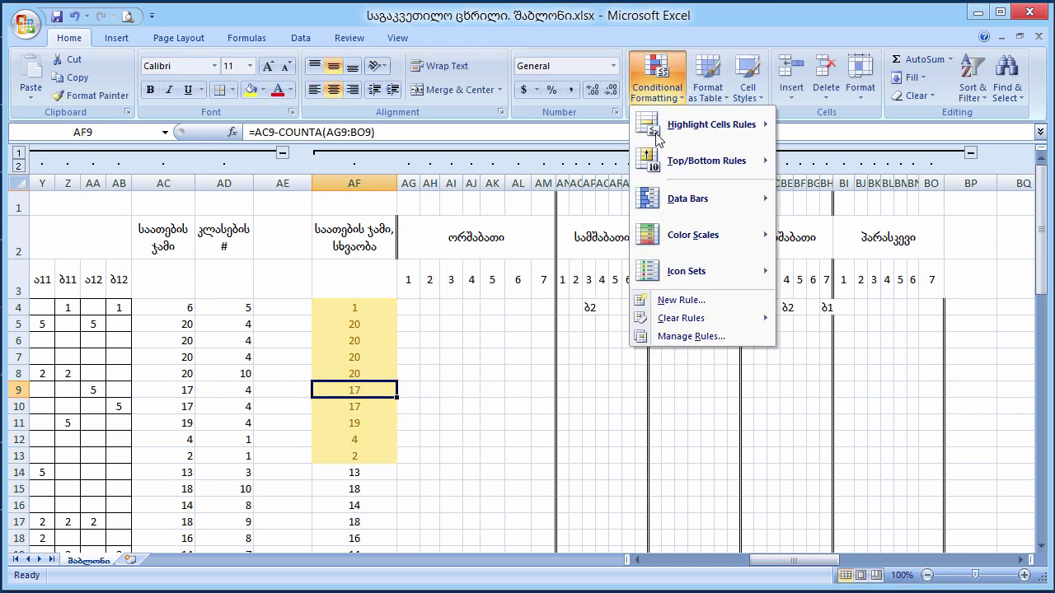
pyautogui.click(677, 339)
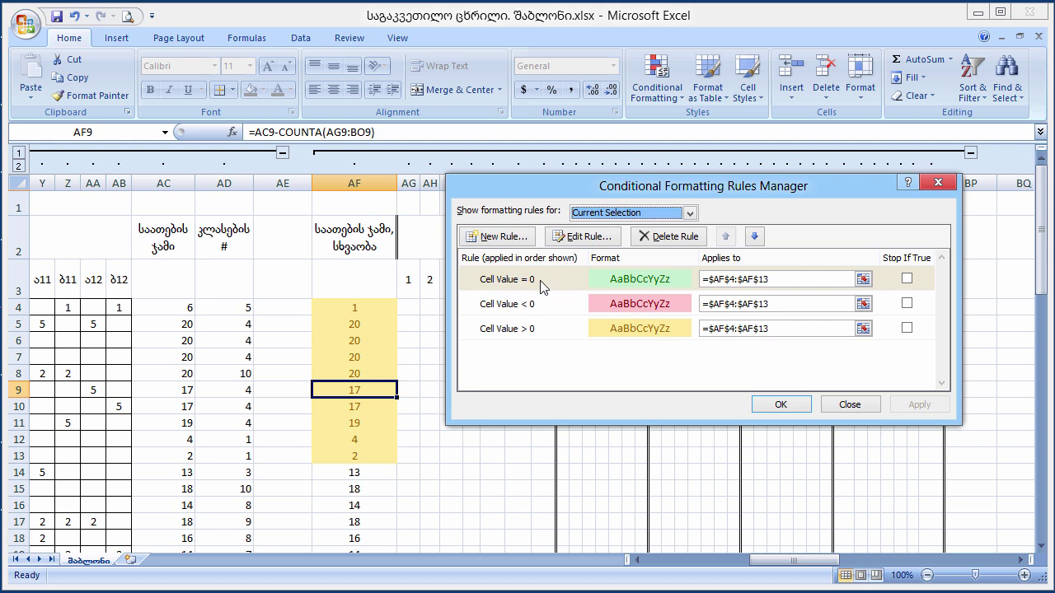
pyautogui.click(849, 404)
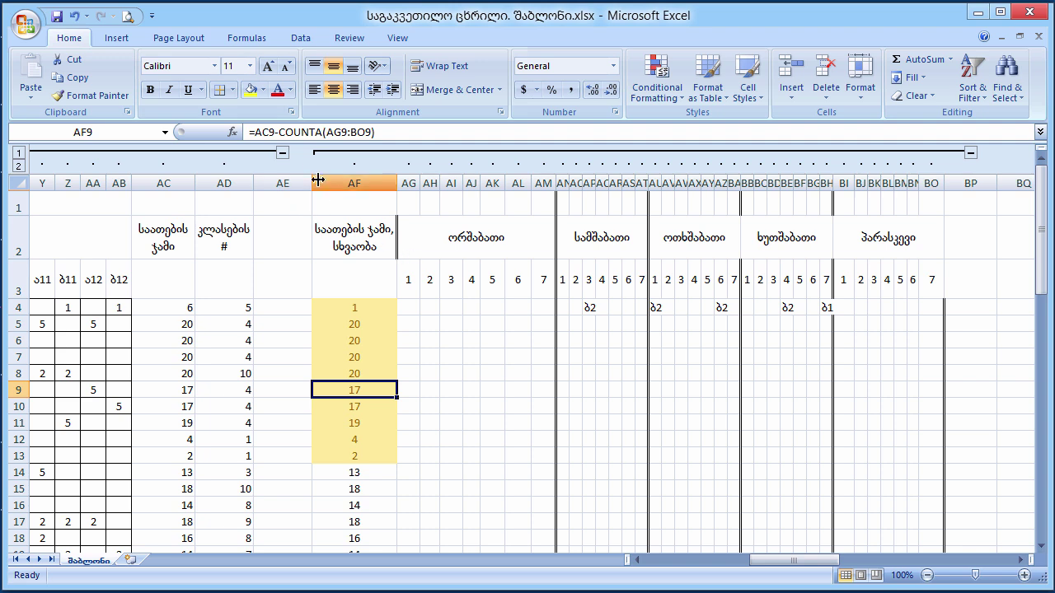
# Collapse grouped columns E–AD so teacher names sit beside the remaining-hours column
pyautogui.click(282, 152)
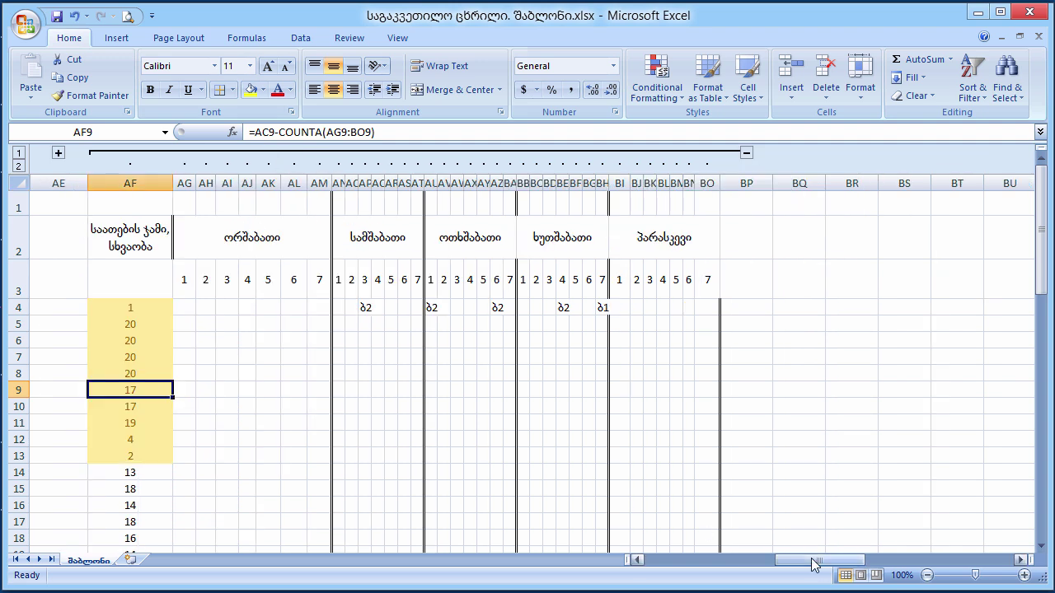
pyautogui.moveTo(820, 561); pyautogui.dragTo(694, 561)
pyautogui.click(372, 309)
pyautogui.click(371, 323)
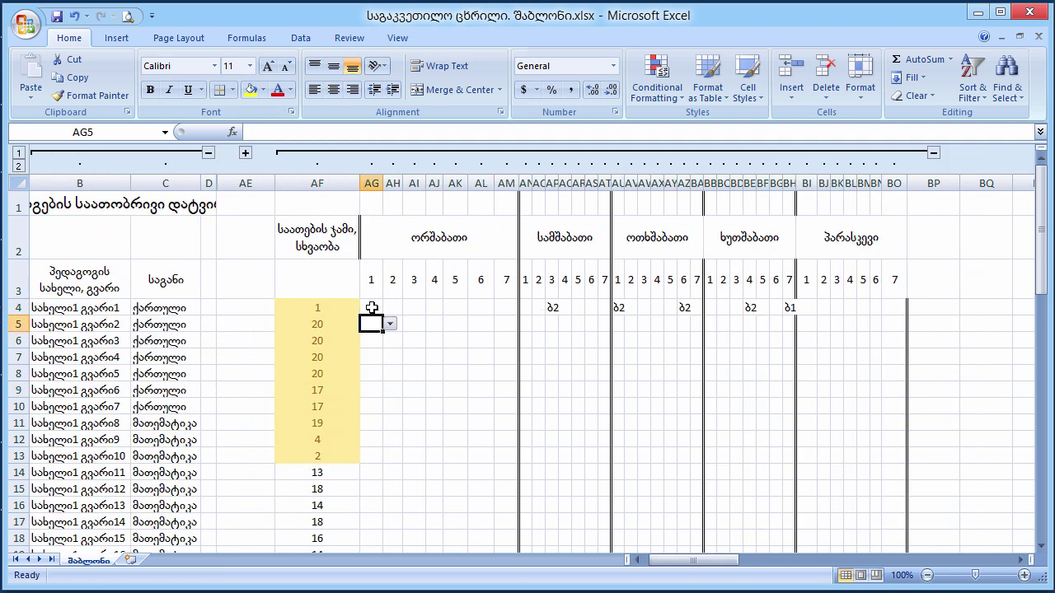
# Select row 4's Monday period cells AG4:AM4
pyautogui.click(374, 306)
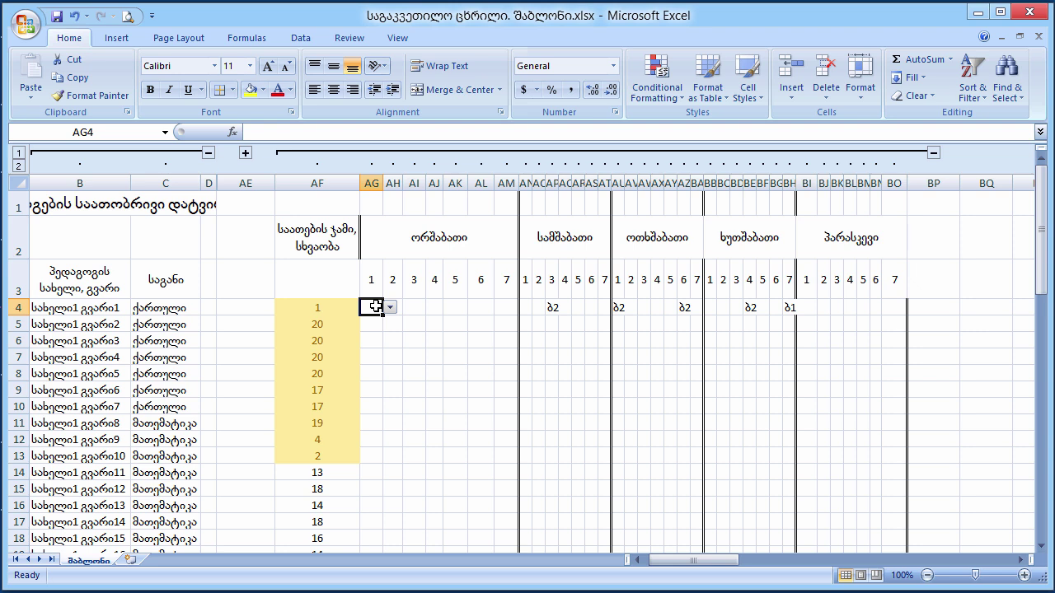
pyautogui.moveTo(375, 307); pyautogui.dragTo(498, 306)
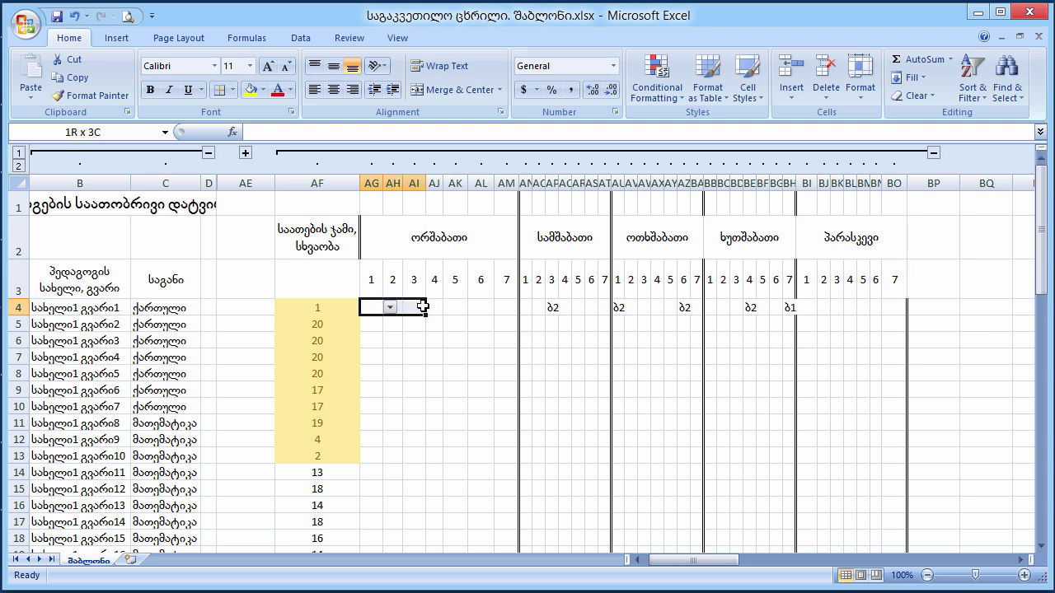
pyautogui.click(481, 338)
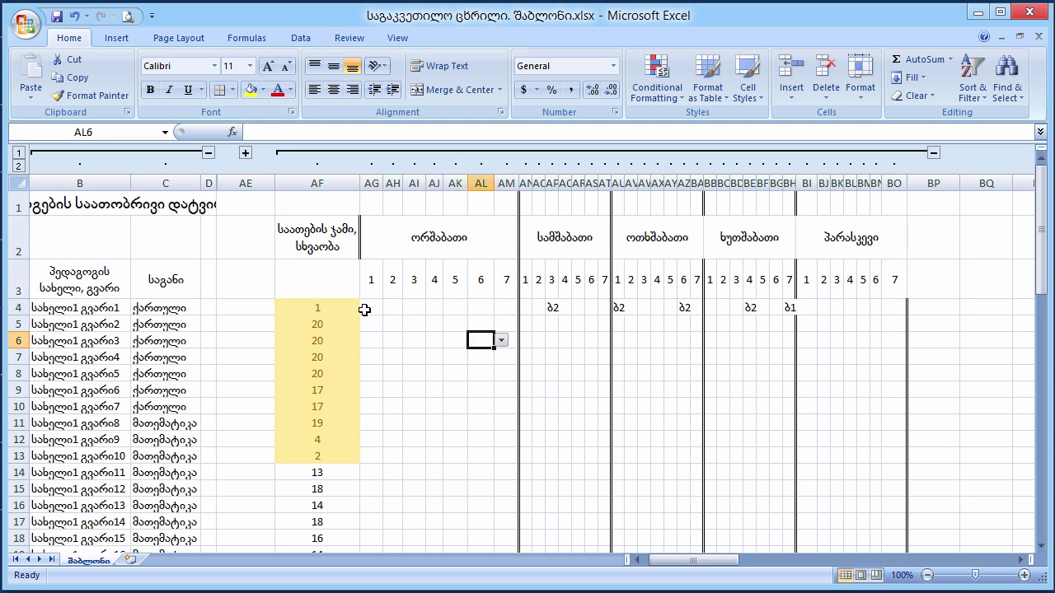
pyautogui.moveTo(365, 309); pyautogui.dragTo(509, 306)
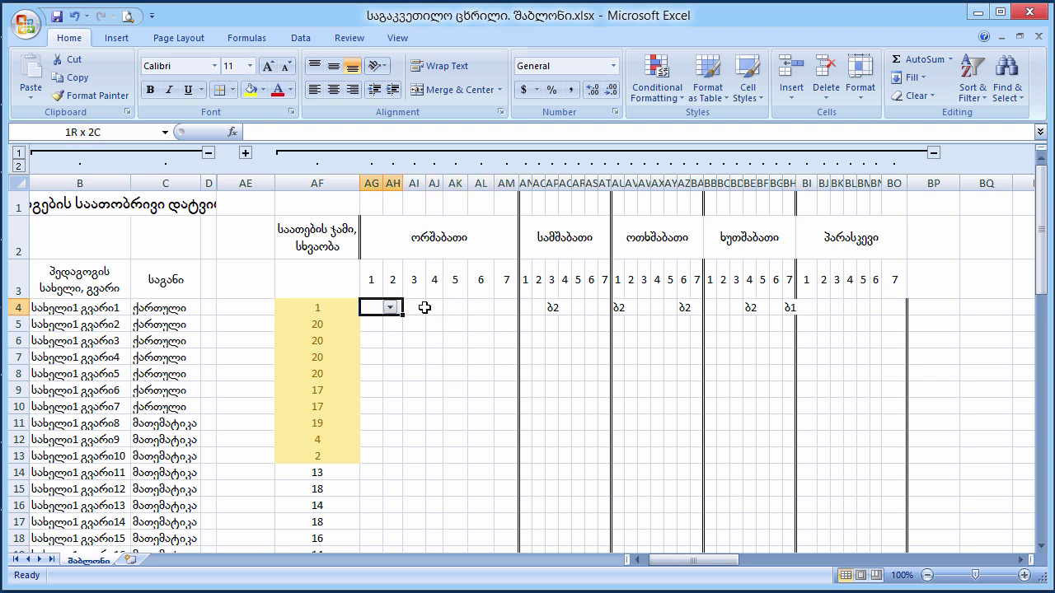
pyautogui.click(485, 351)
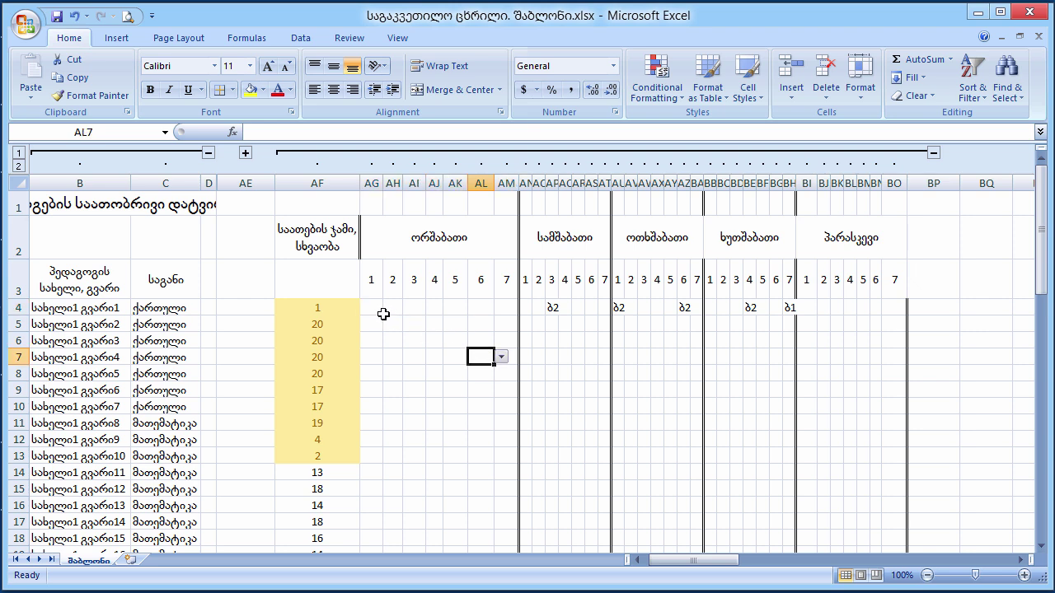
pyautogui.moveTo(369, 309); pyautogui.dragTo(509, 306)
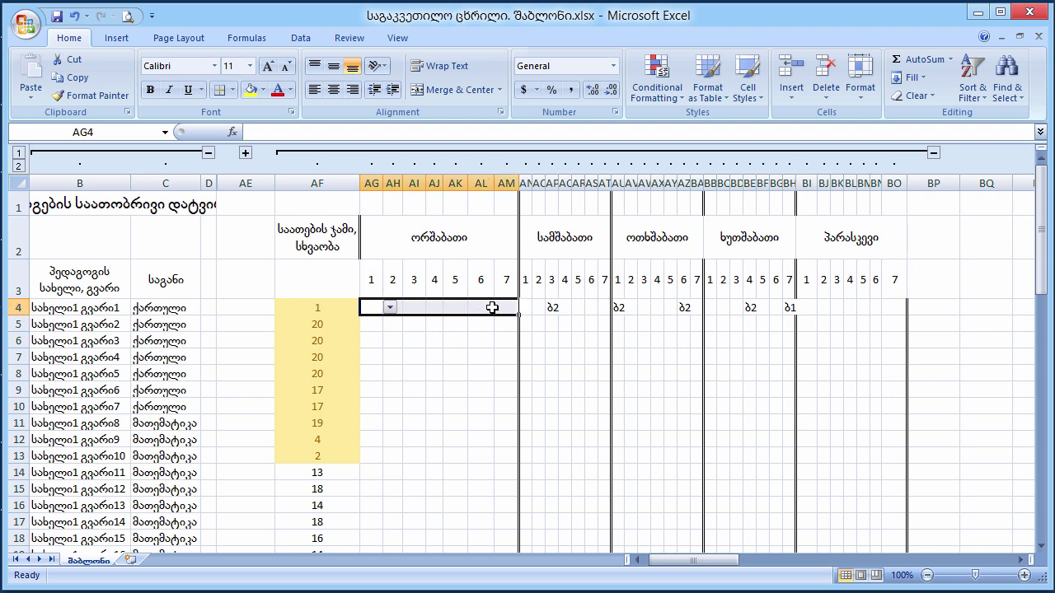
# Add a Duplicate Values rule to AG4:AM4 using Light Red Fill with Dark Red Text
pyautogui.click(666, 96)
pyautogui.moveTo(705, 123)
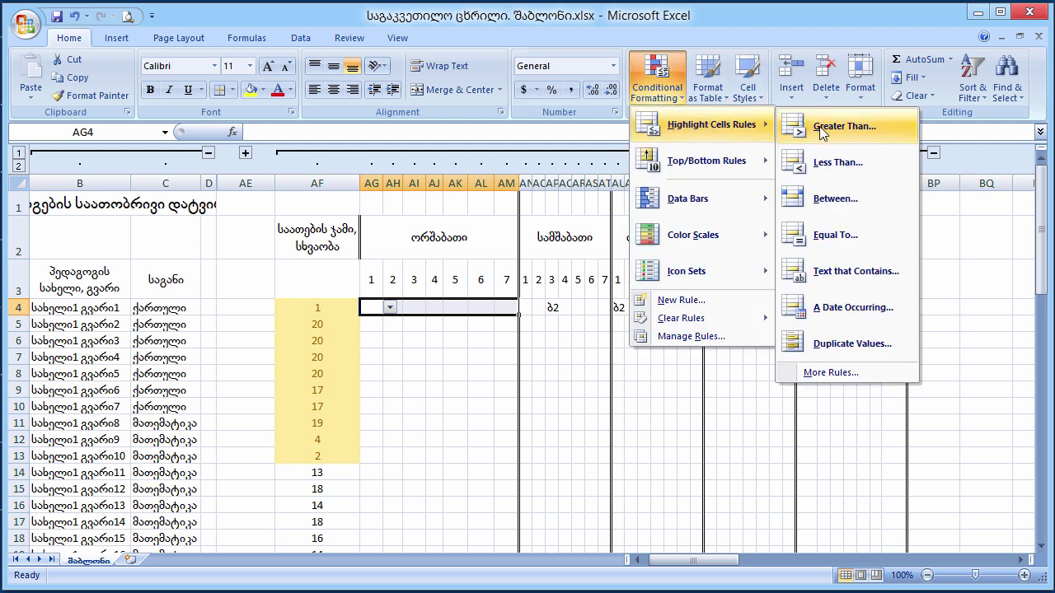
pyautogui.click(866, 347)
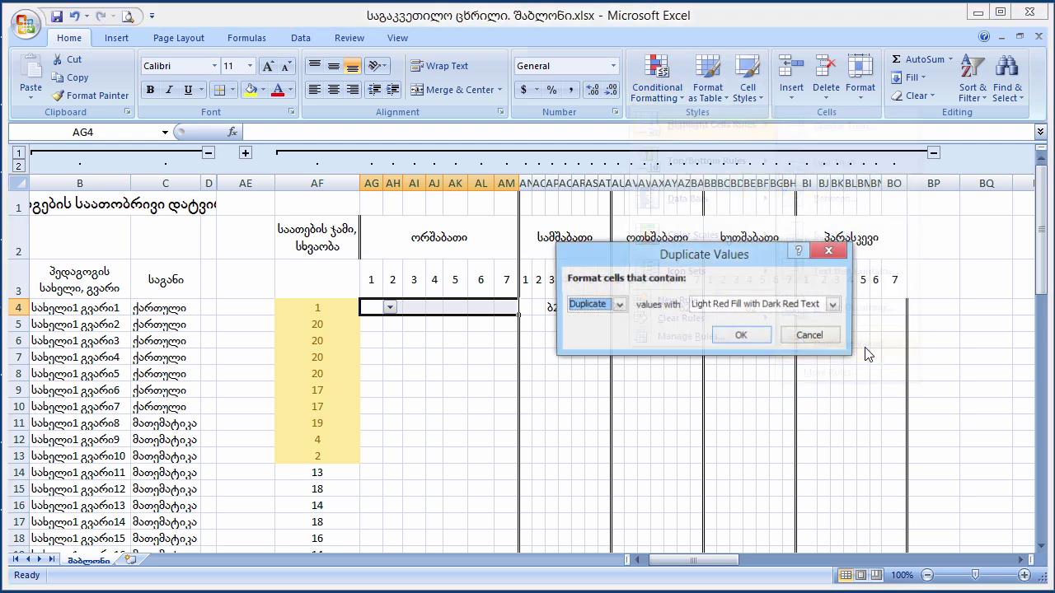
pyautogui.click(618, 305)
pyautogui.click(610, 316)
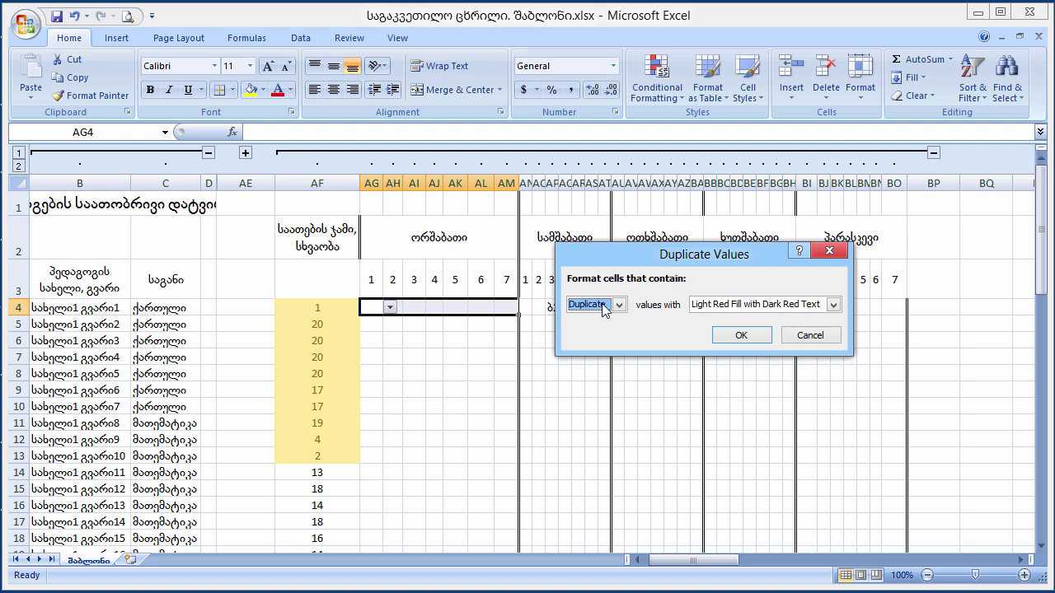
pyautogui.click(832, 305)
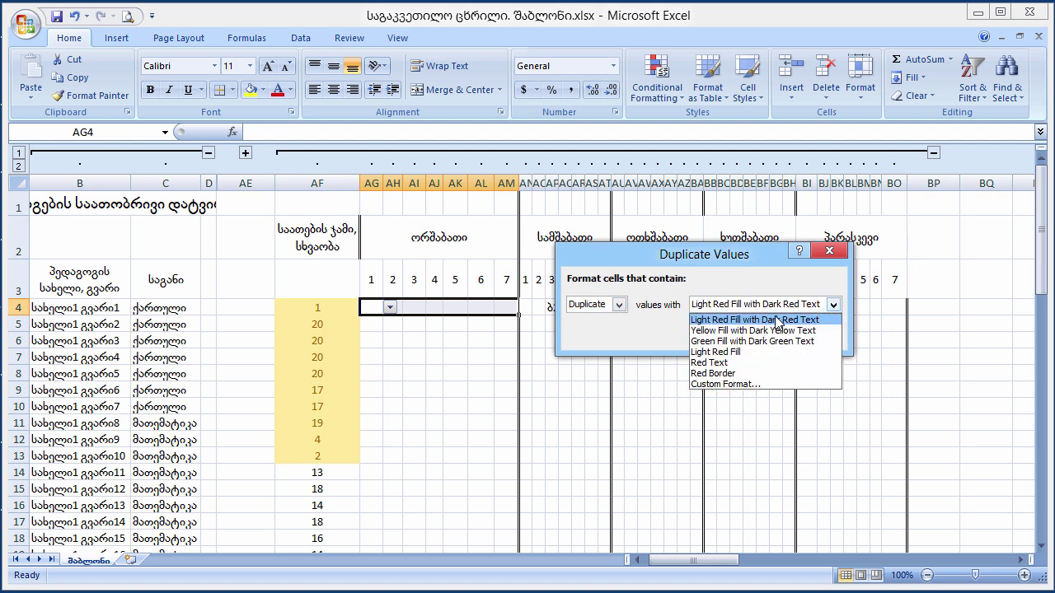
pyautogui.click(779, 320)
pyautogui.click(745, 336)
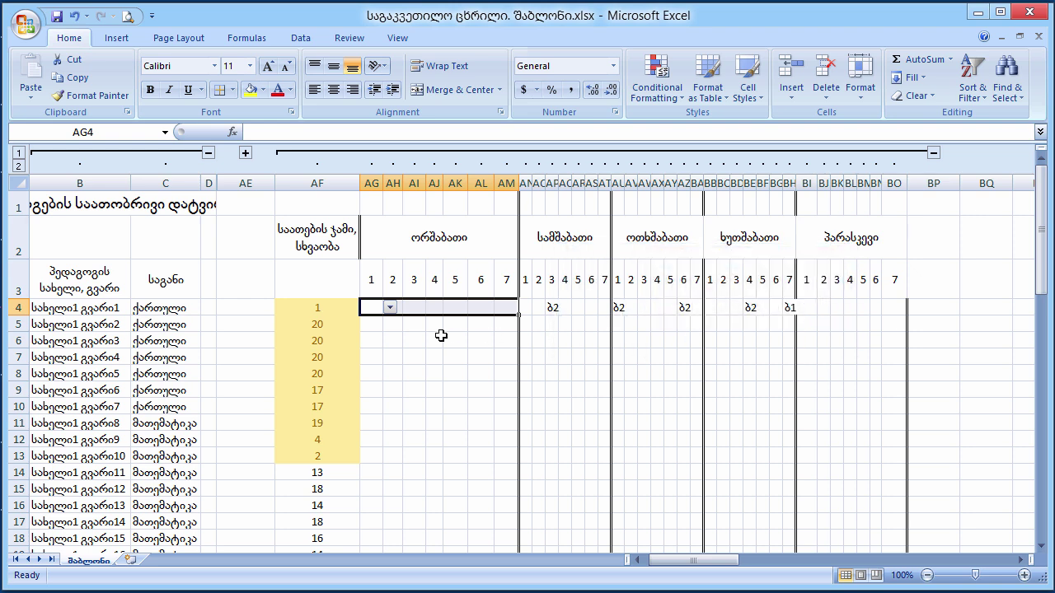
pyautogui.click(447, 339)
# Put class ა1 in AK4, bringing AF4's remaining hours to 0
pyautogui.click(454, 308)
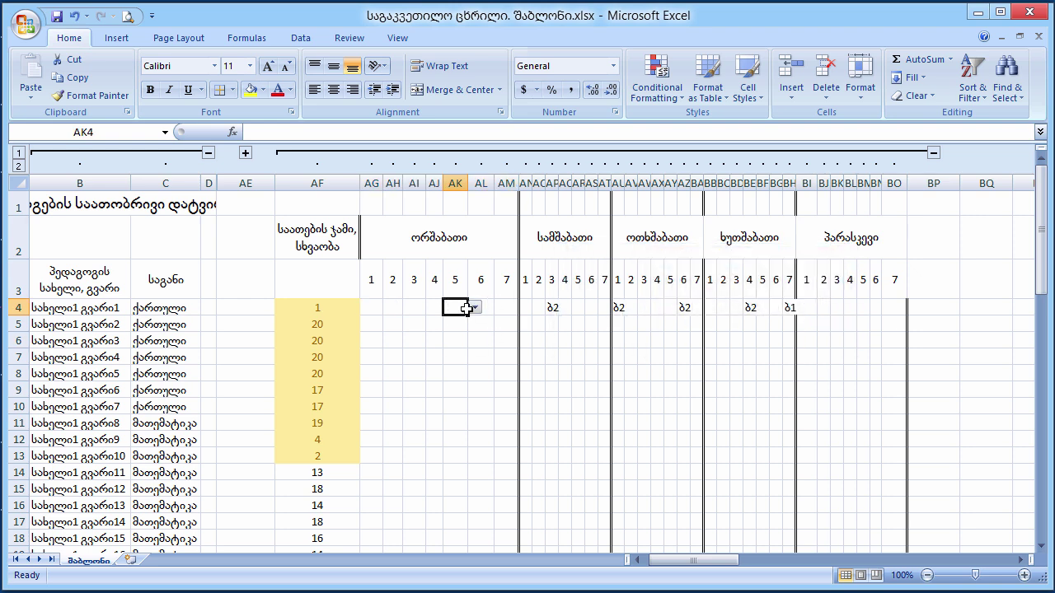
pyautogui.click(475, 307)
pyautogui.click(465, 321)
# Test the duplicate highlight with a second ა1 in AI4, then clear AI4
pyautogui.click(412, 312)
pyautogui.click(434, 308)
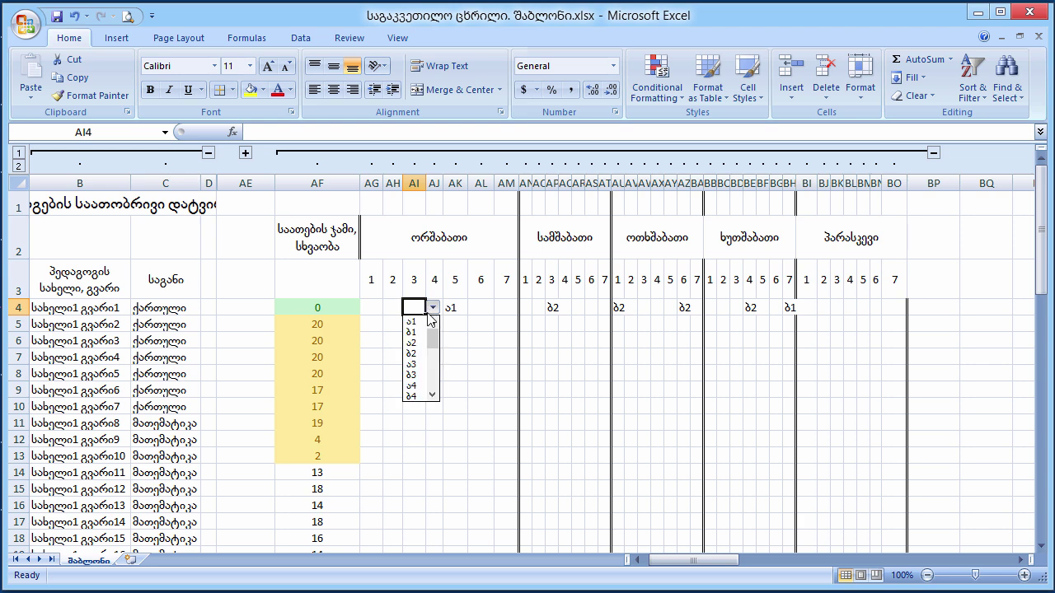
pyautogui.click(420, 324)
pyautogui.click(453, 358)
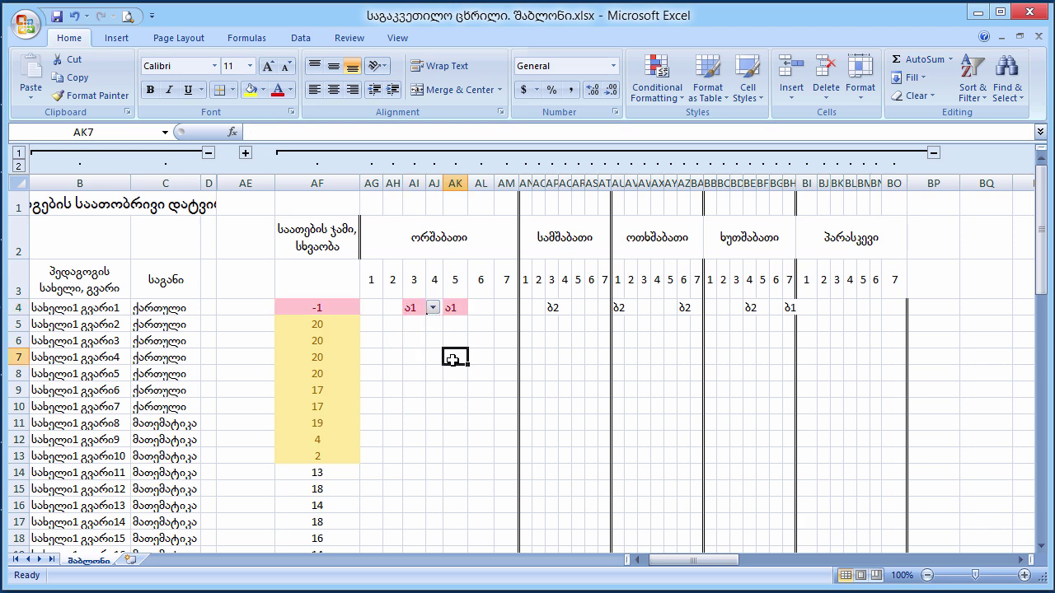
pyautogui.click(412, 306)
pyautogui.click(460, 309)
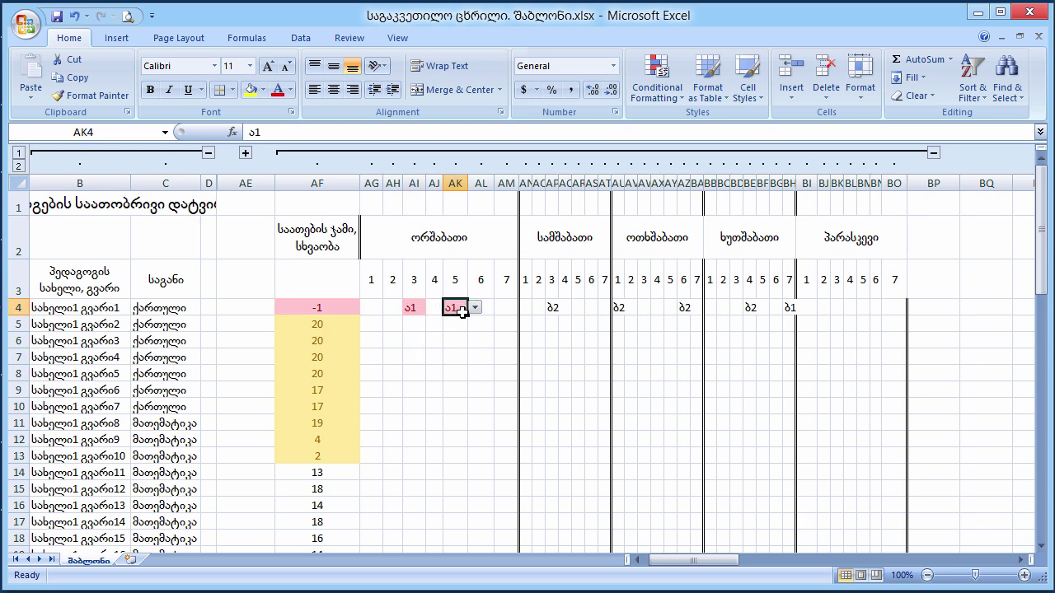
pyautogui.click(409, 308)
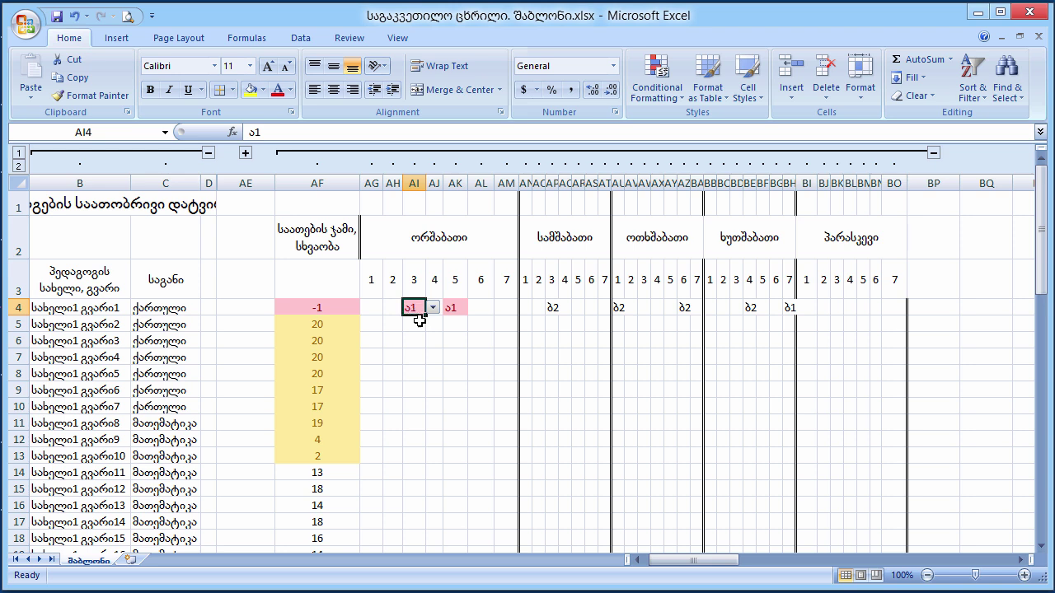
pyautogui.press('Delete')
pyautogui.click(435, 340)
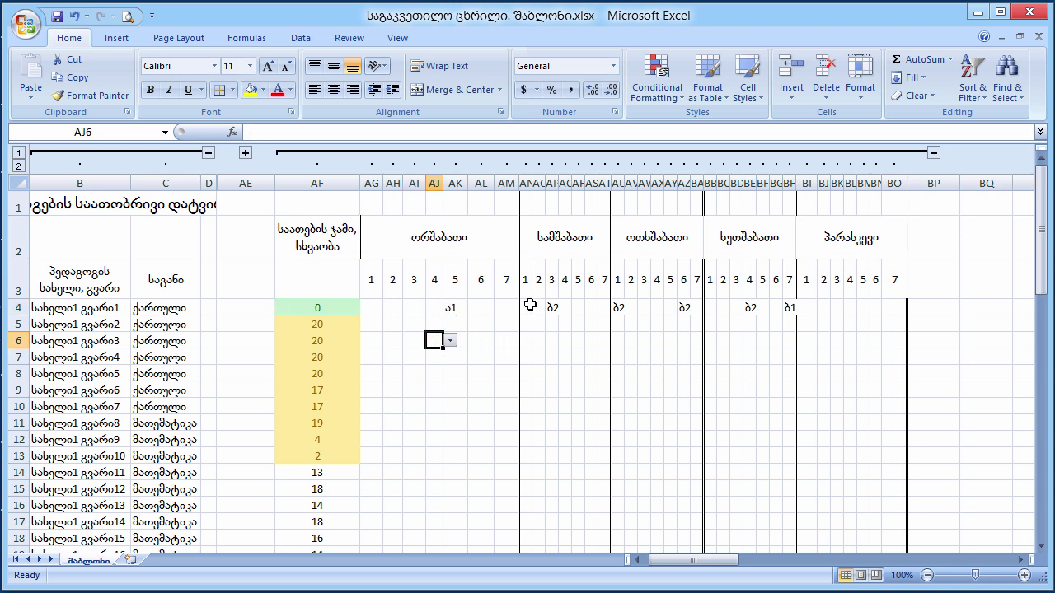
pyautogui.moveTo(530, 306); pyautogui.dragTo(606, 308)
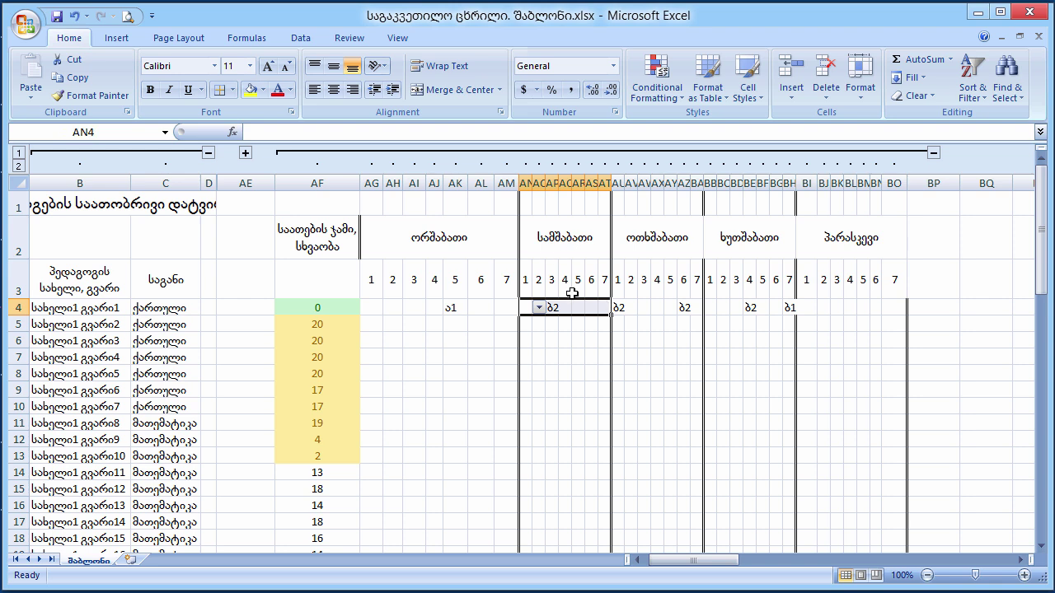
# Add a light red Duplicate Values rule to the Tuesday periods AN4:AT4
pyautogui.click(657, 82)
pyautogui.moveTo(666, 128)
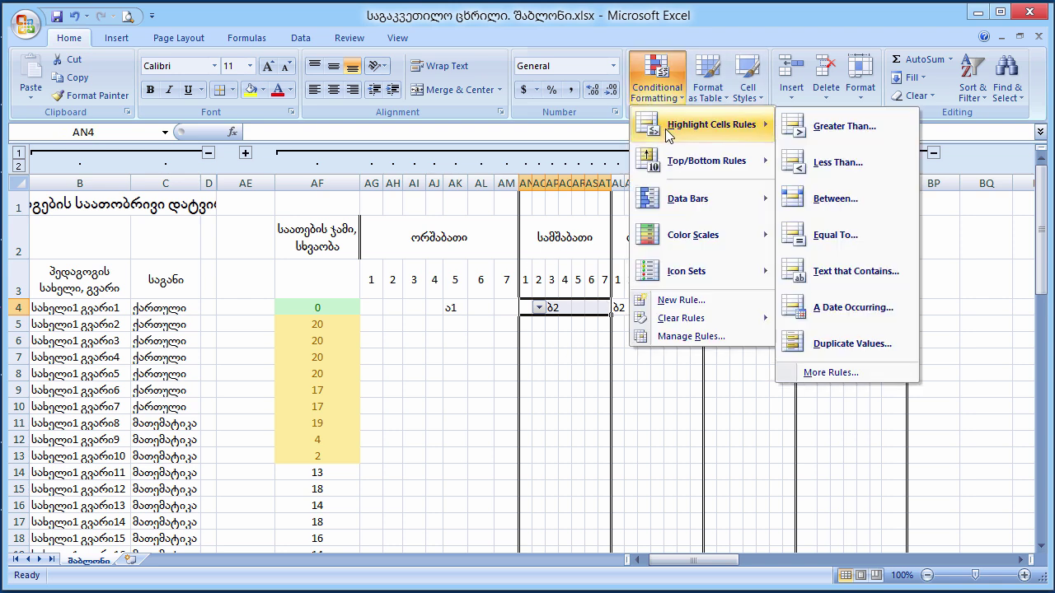
pyautogui.click(882, 351)
pyautogui.click(739, 334)
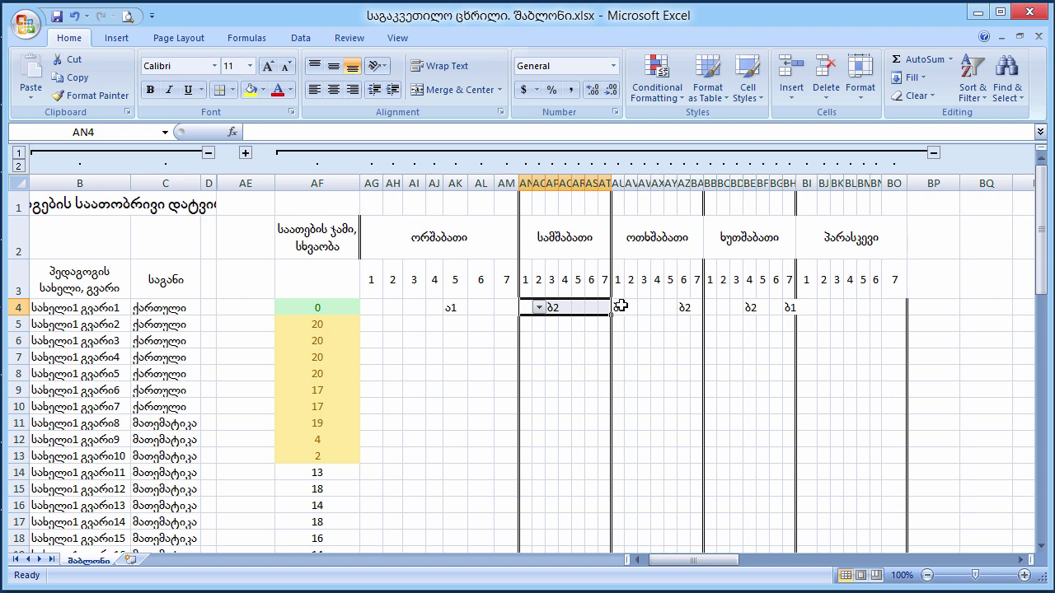
# Apply the same light red duplicate rule to row 4's Wednesday periods, flagging both ბ2 entries
pyautogui.moveTo(620, 306); pyautogui.dragTo(701, 306)
pyautogui.click(652, 86)
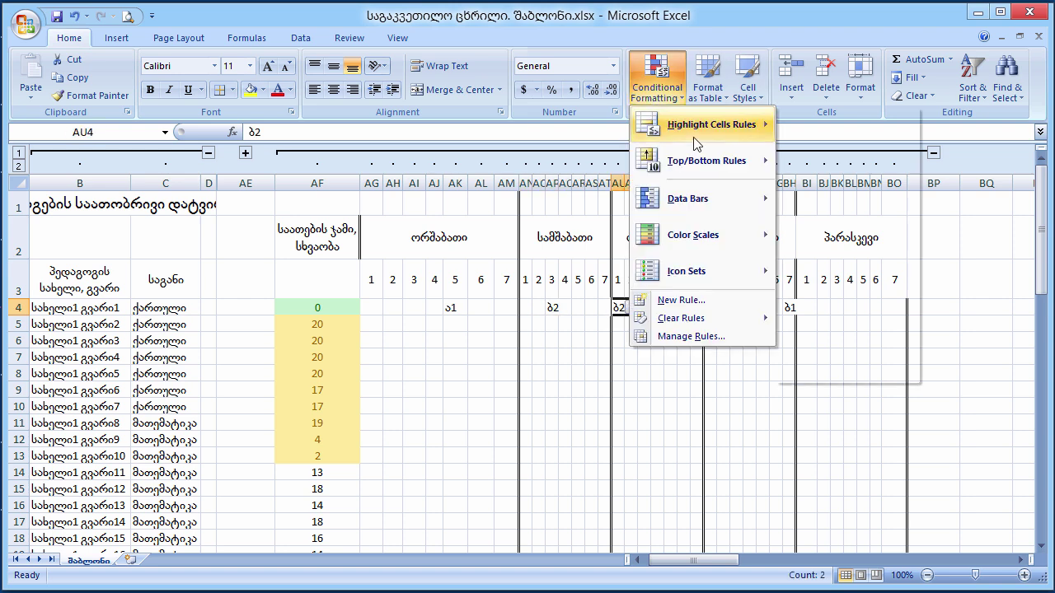
pyautogui.moveTo(697, 144)
pyautogui.click(869, 343)
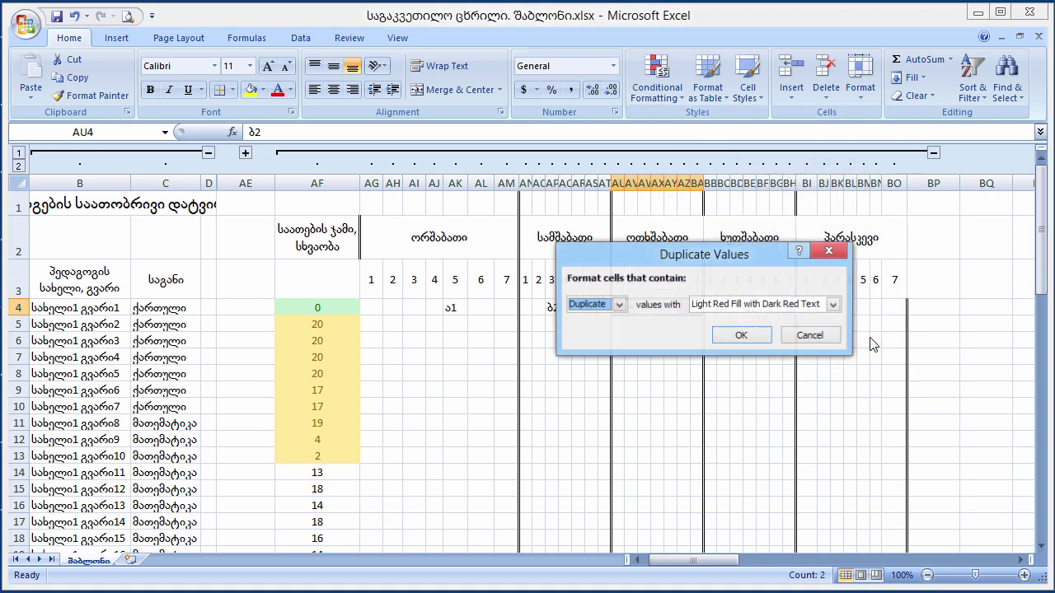
pyautogui.click(736, 336)
pyautogui.click(669, 341)
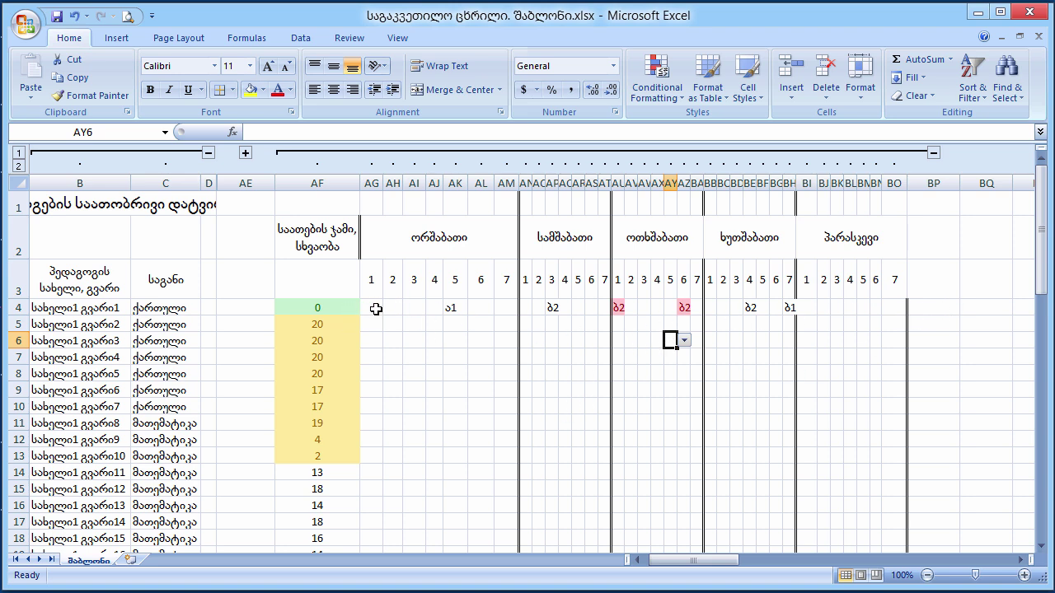
pyautogui.moveTo(376, 309); pyautogui.dragTo(892, 310)
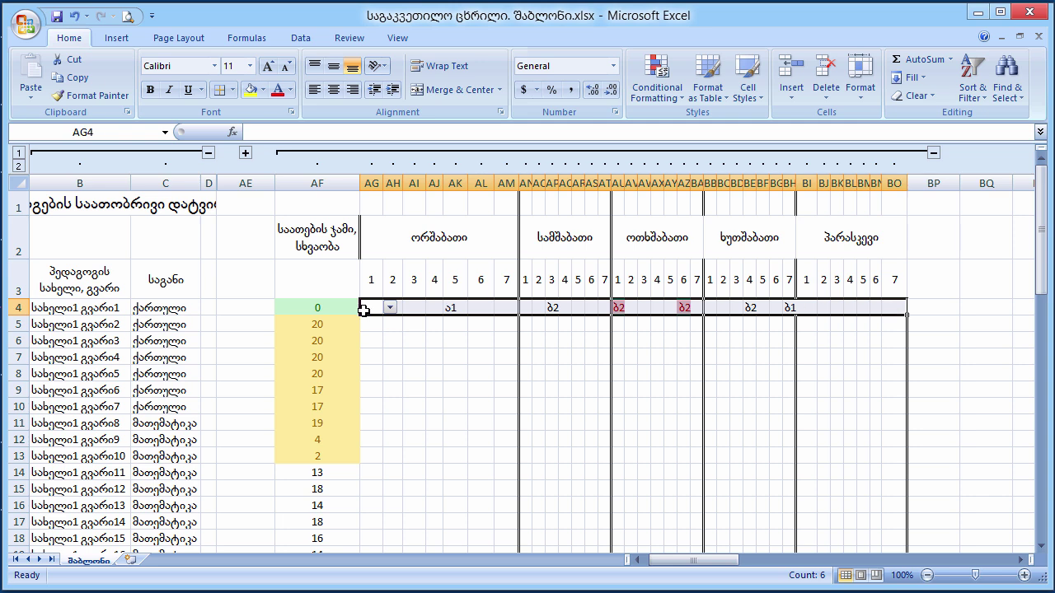
# Copy row 4's schedule formatting AG4:BO4 onto row 5 with Format Painter
pyautogui.scroll(-6, 407, 417)
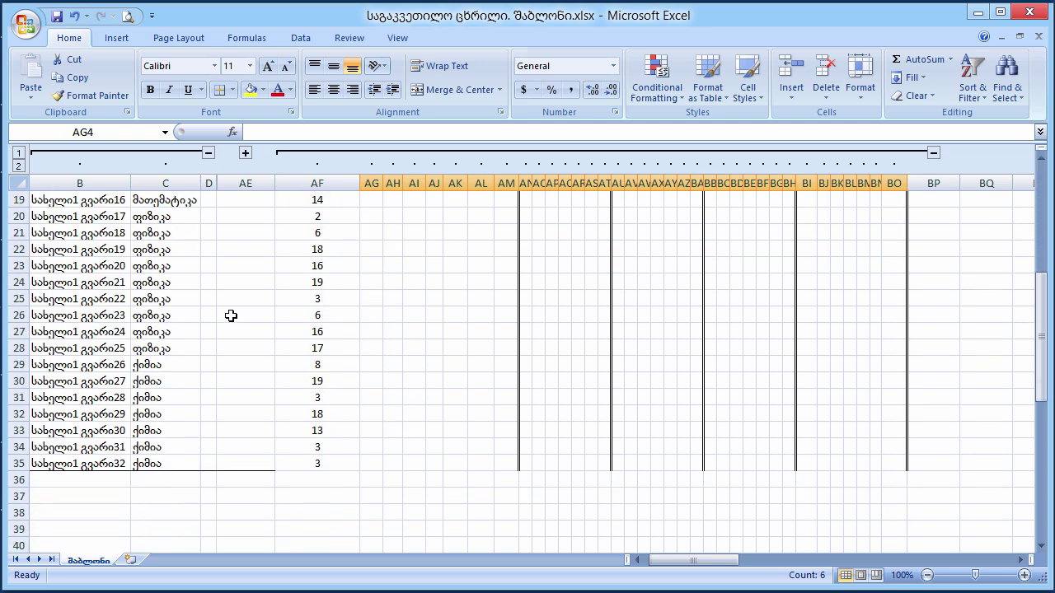
pyautogui.scroll(6, 446, 371)
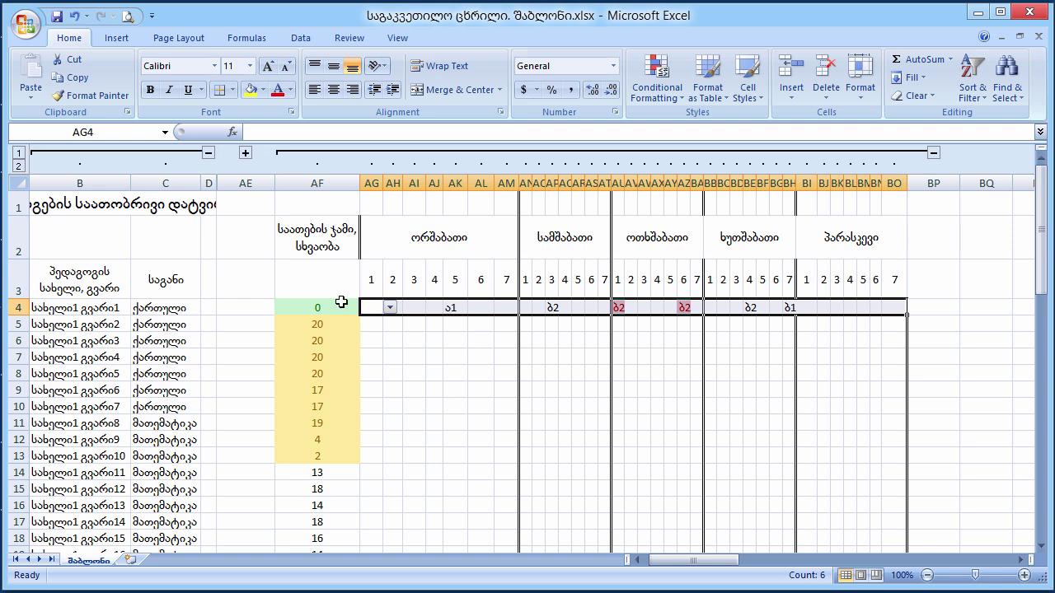
pyautogui.click(371, 306)
pyautogui.moveTo(371, 307); pyautogui.dragTo(890, 311)
pyautogui.click(104, 99)
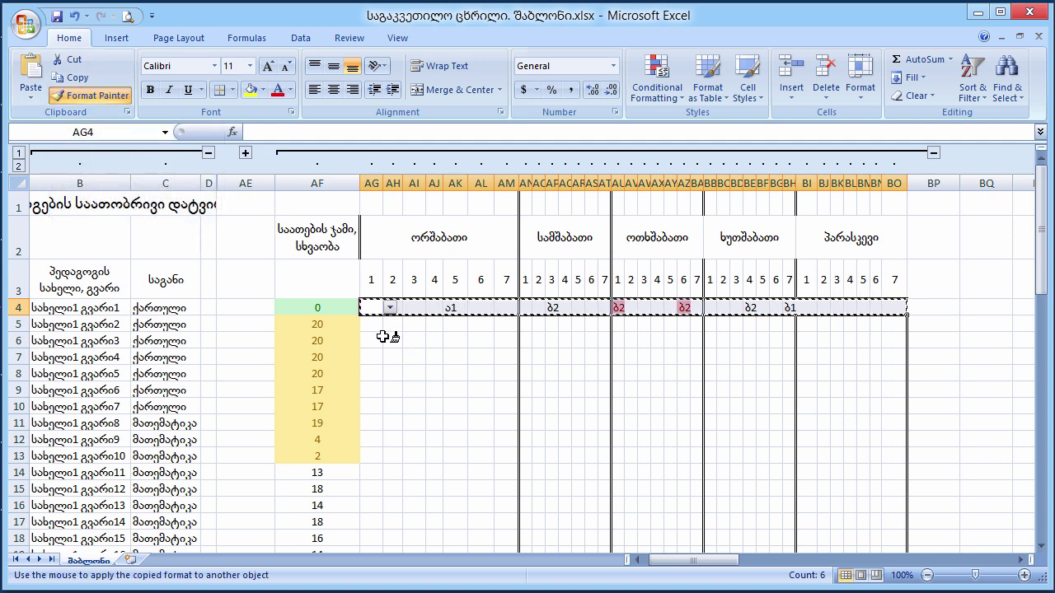
pyautogui.moveTo(372, 327); pyautogui.dragTo(903, 323)
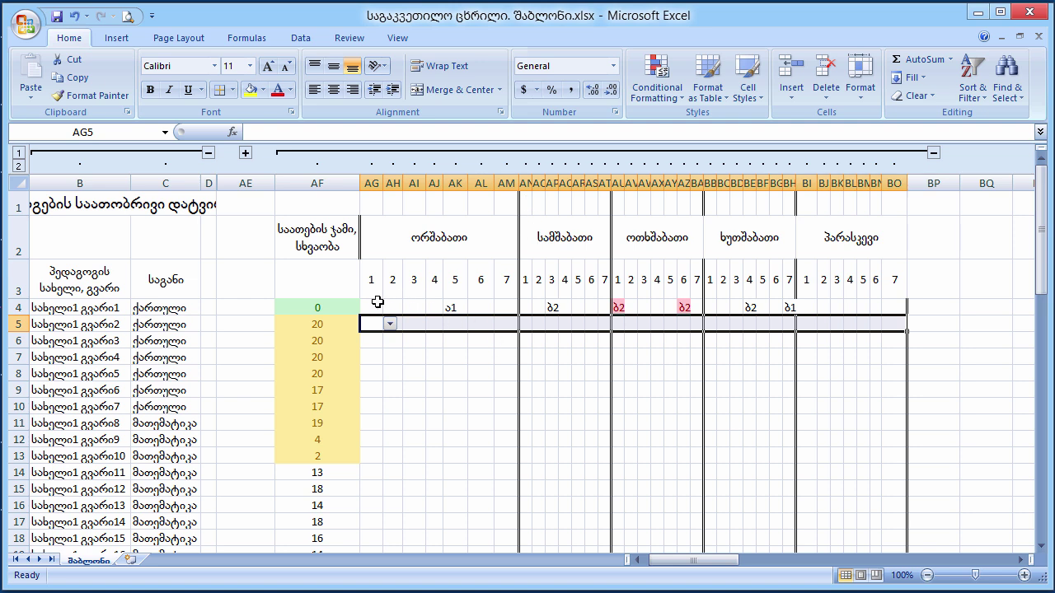
pyautogui.moveTo(1042, 231)
pyautogui.mouseDown()
pyautogui.moveTo(1042, 326)
pyautogui.moveTo(1040, 296)
pyautogui.mouseUp()
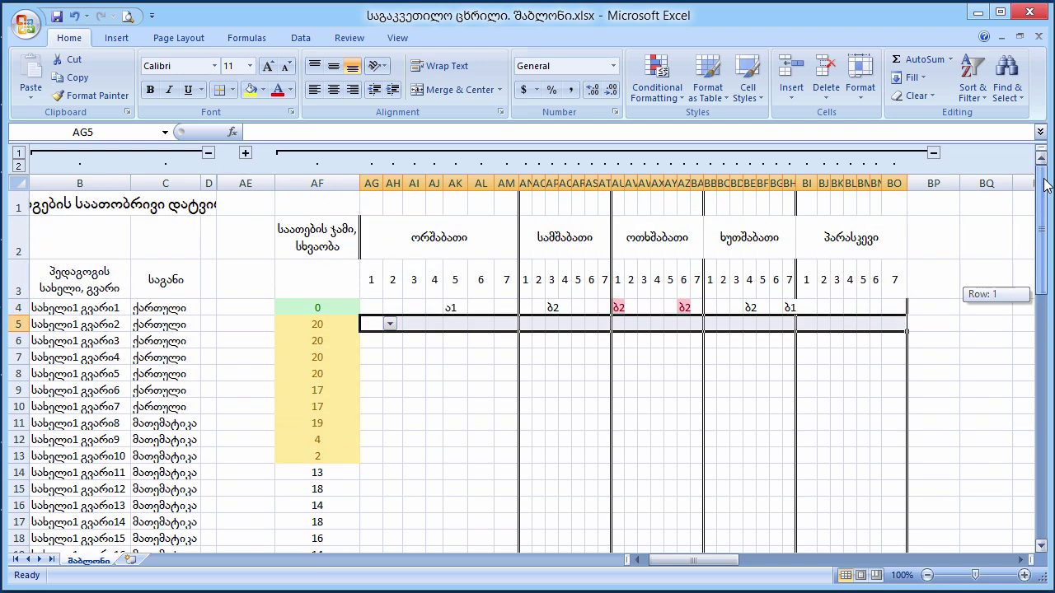
# Paint the schedule formatting down onto rows 6, 7, 8 and 9, one row at a time
pyautogui.click(103, 97)
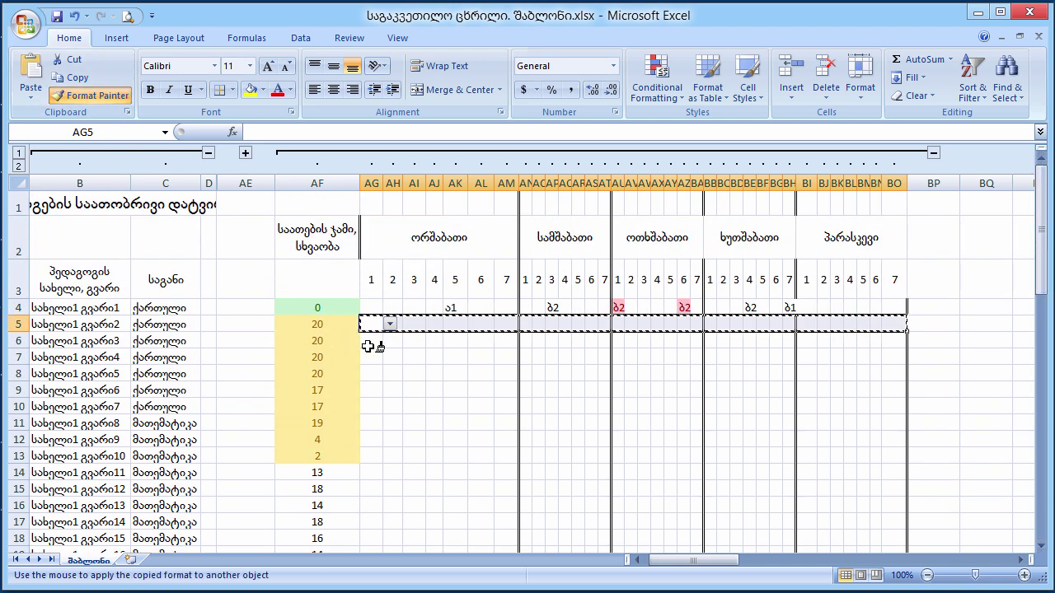
pyautogui.moveTo(371, 341); pyautogui.dragTo(904, 343)
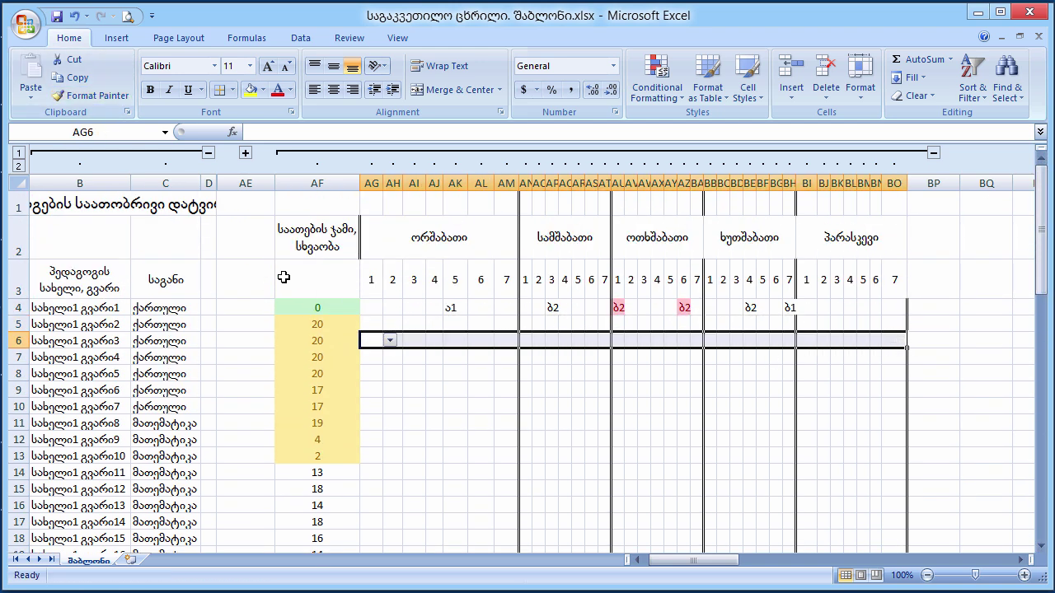
pyautogui.click(93, 97)
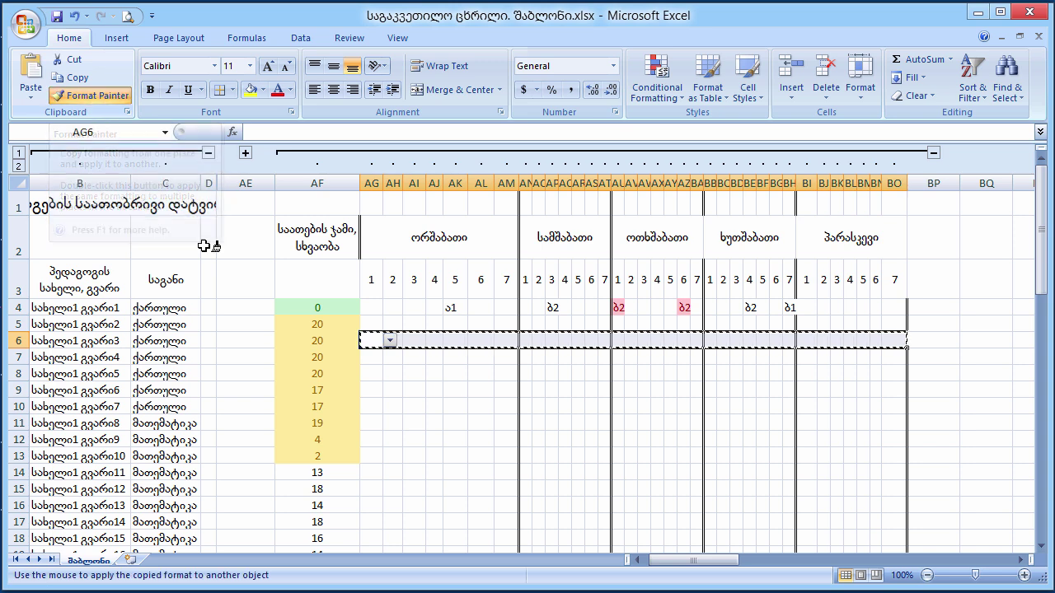
pyautogui.moveTo(371, 356); pyautogui.dragTo(905, 358)
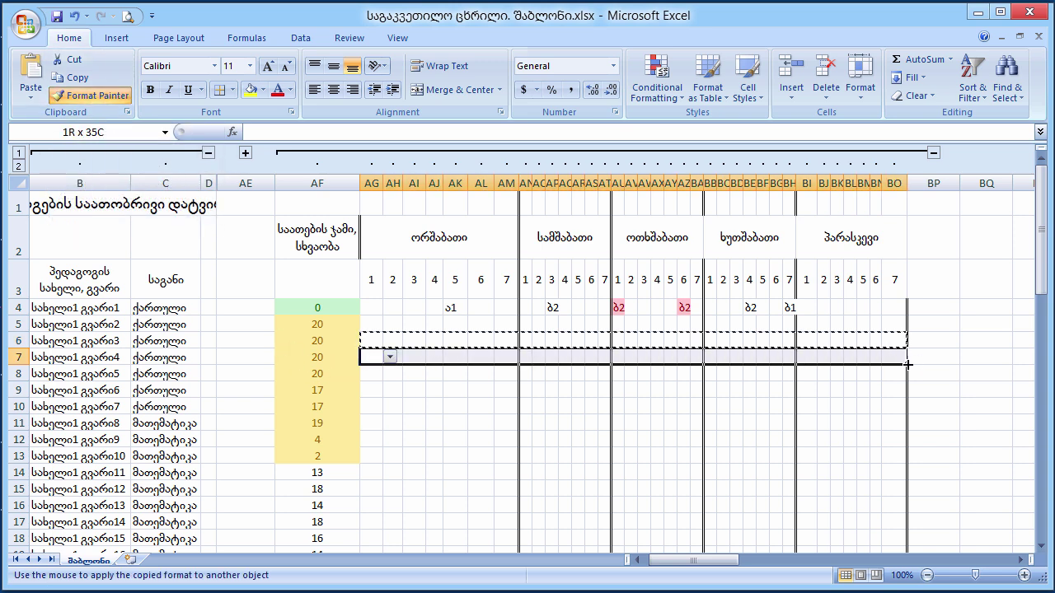
pyautogui.click(53, 99)
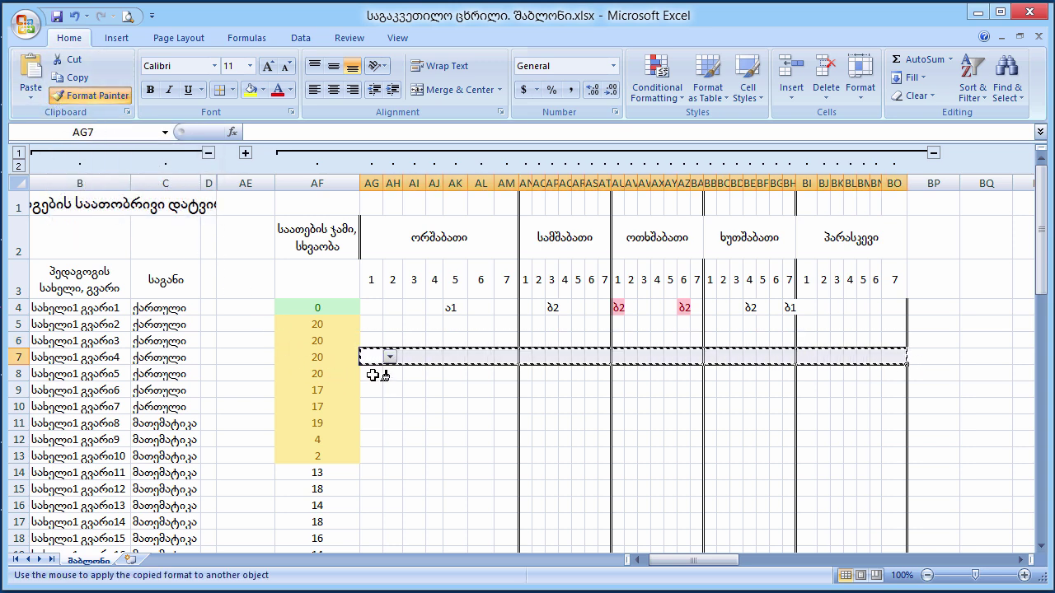
pyautogui.moveTo(371, 374); pyautogui.dragTo(905, 373)
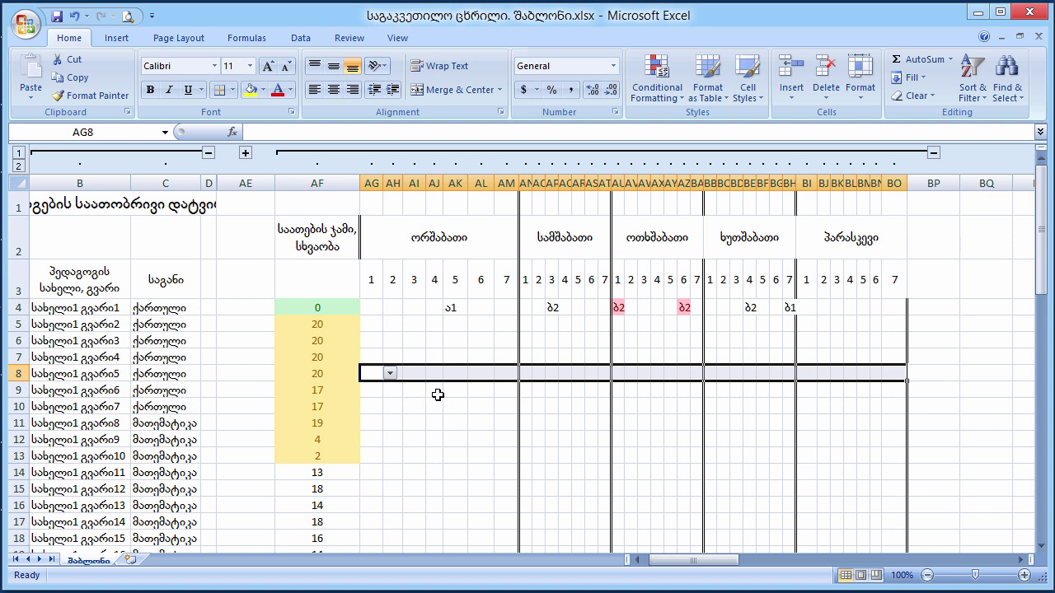
pyautogui.click(91, 96)
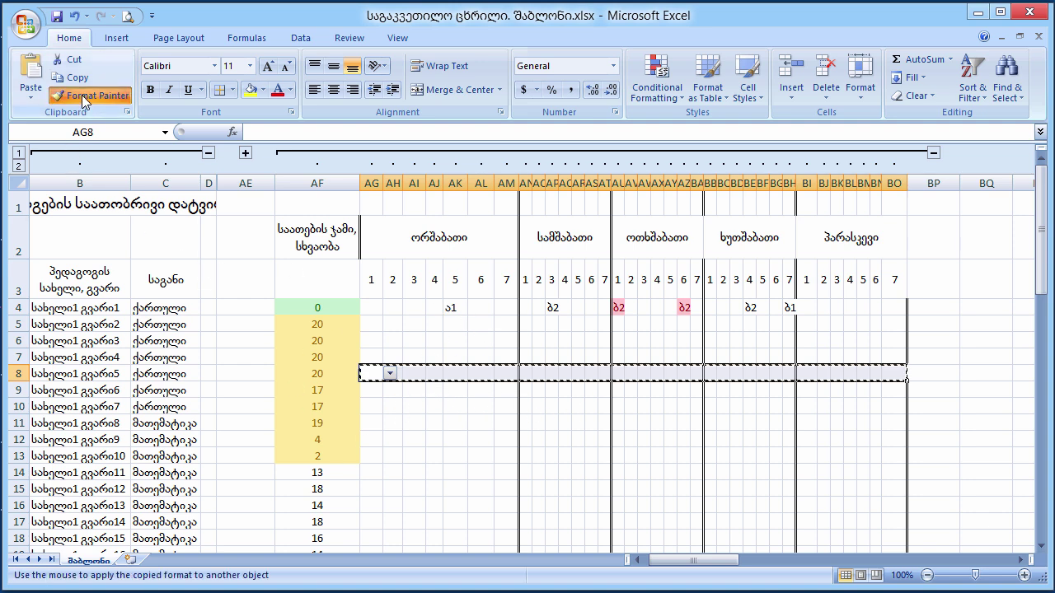
pyautogui.click(373, 392)
pyautogui.moveTo(373, 391); pyautogui.dragTo(898, 392)
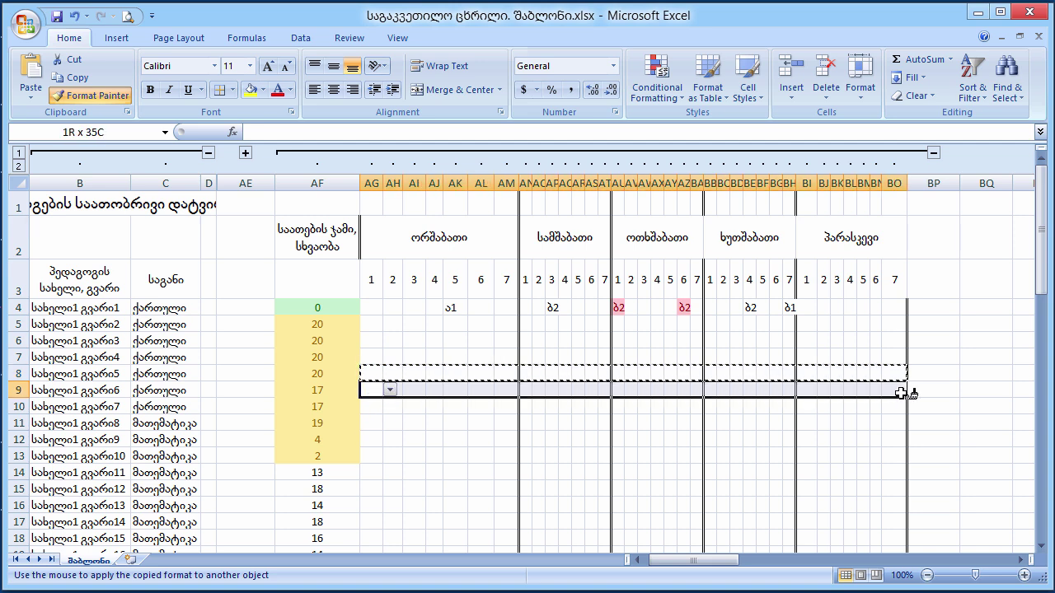
# Reselect row 4's full week AG4:BO4 and pick up its formatting again
pyautogui.moveTo(371, 308); pyautogui.dragTo(506, 308)
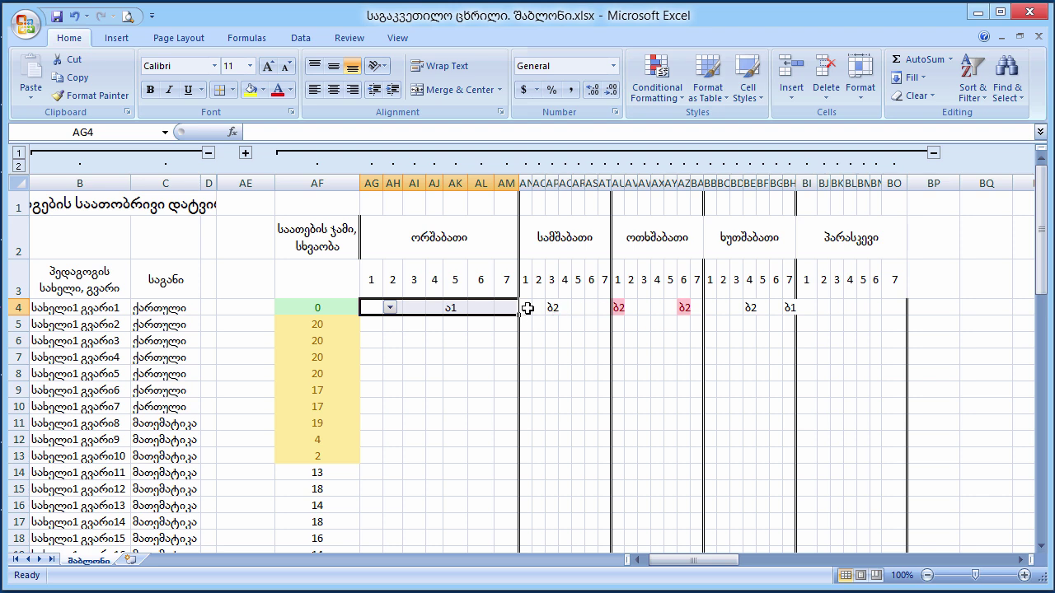
pyautogui.moveTo(375, 307); pyautogui.dragTo(894, 308)
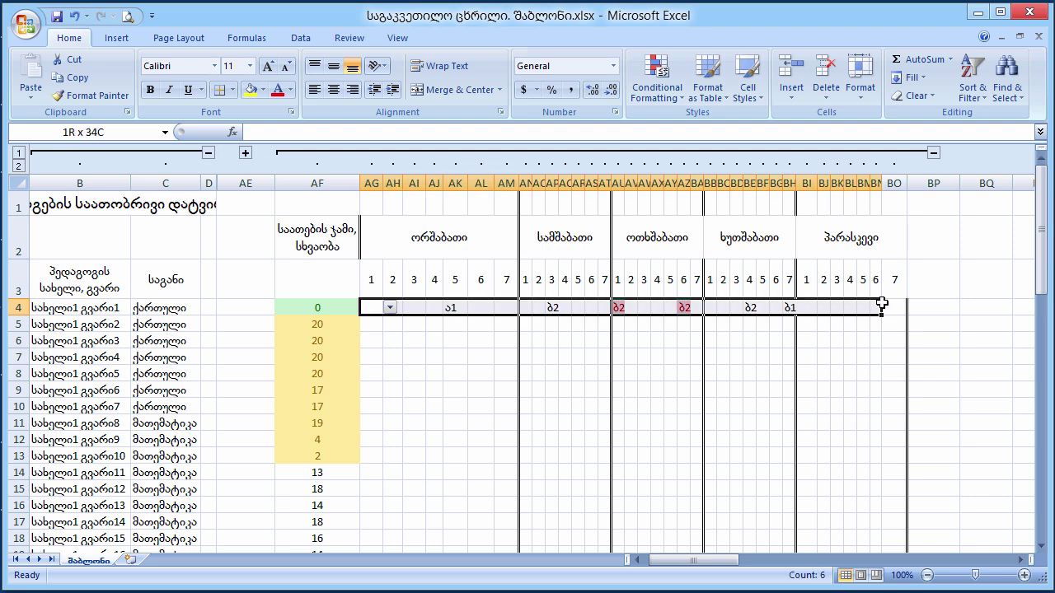
pyautogui.click(91, 95)
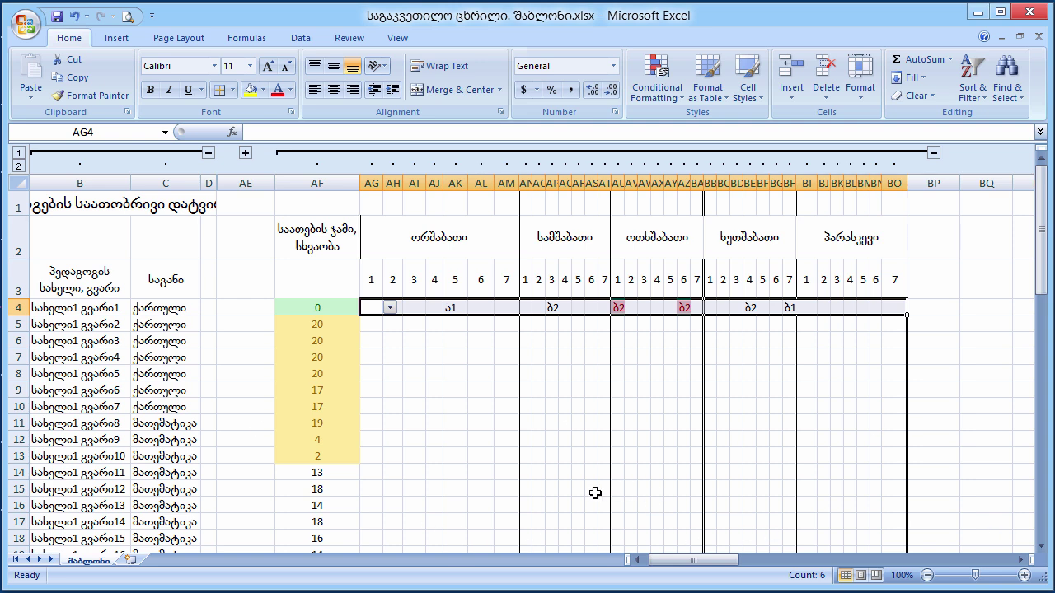
pyautogui.click(437, 375)
pyautogui.click(436, 358)
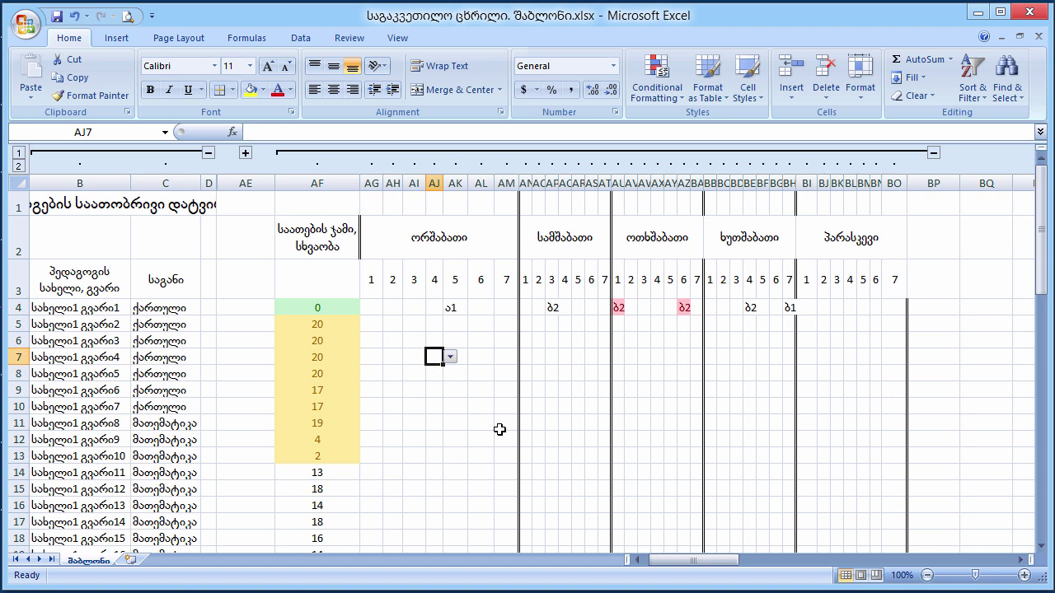
pyautogui.click(657, 78)
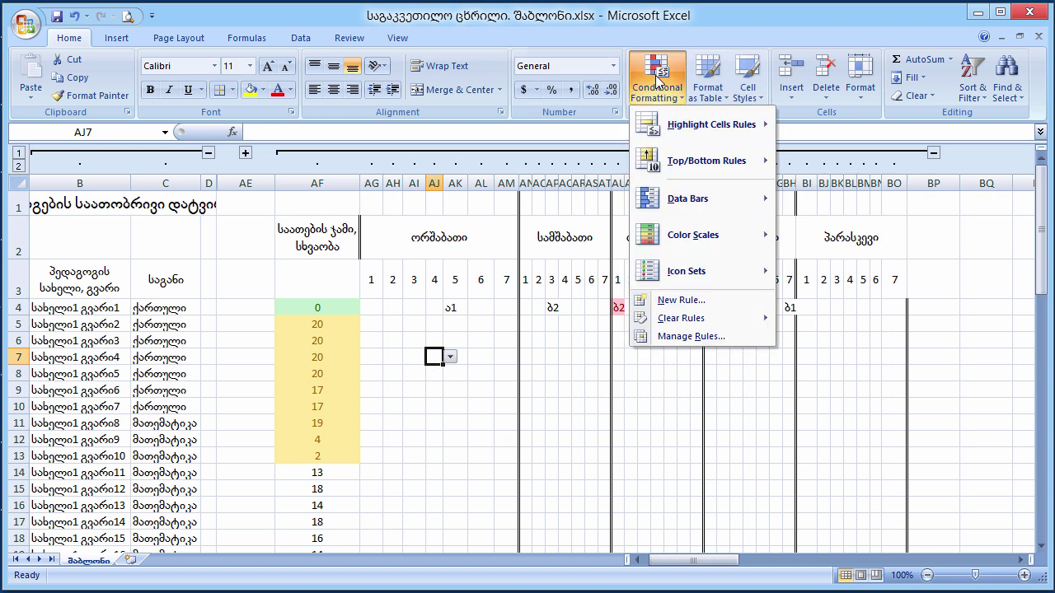
pyautogui.click(690, 338)
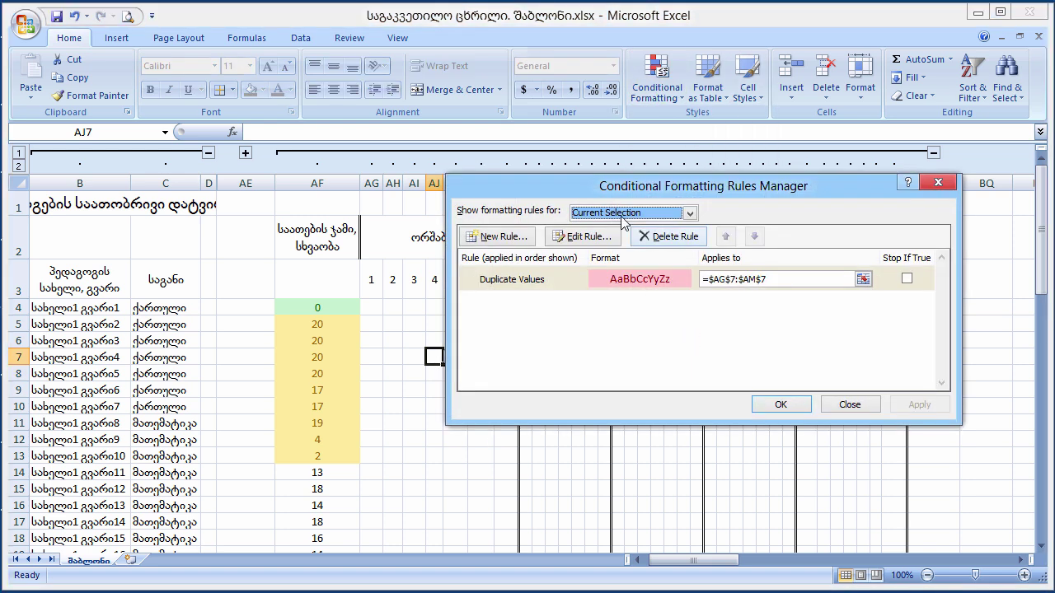
pyautogui.moveTo(605, 190); pyautogui.dragTo(672, 285)
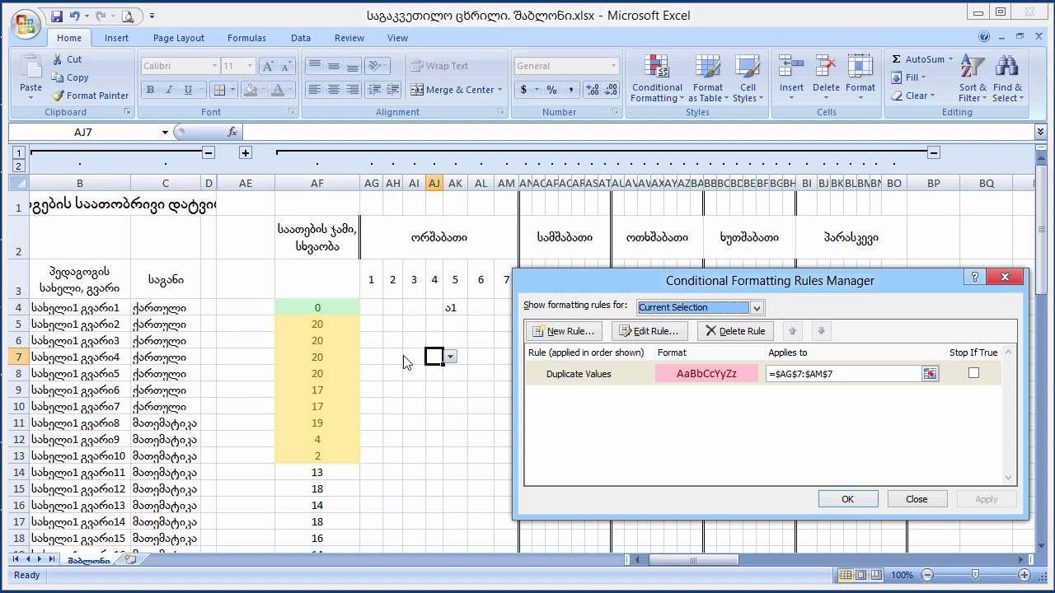
pyautogui.click(923, 502)
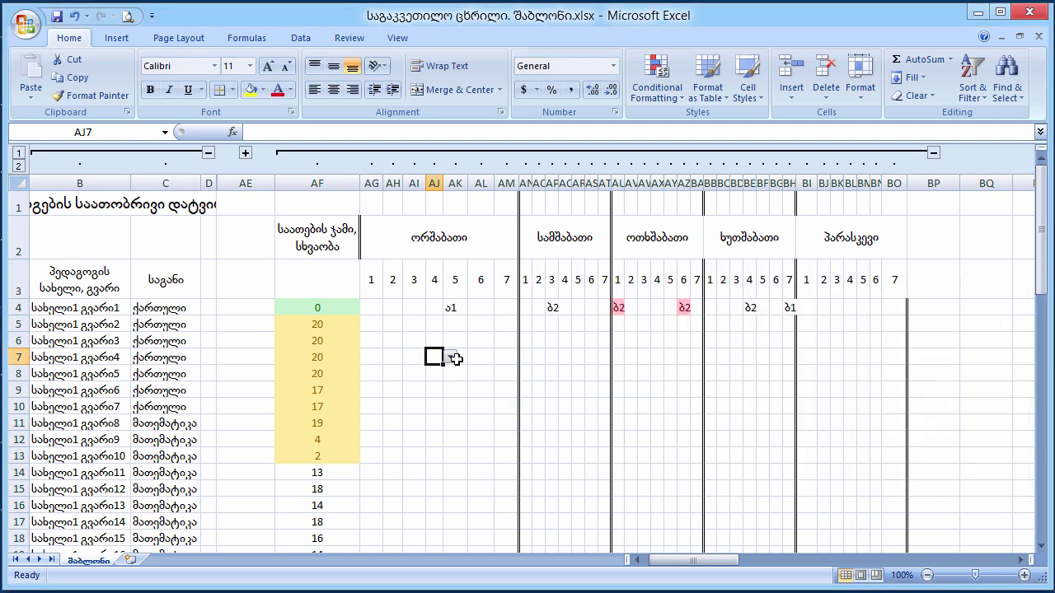
pyautogui.click(460, 357)
pyautogui.click(474, 356)
pyautogui.click(452, 381)
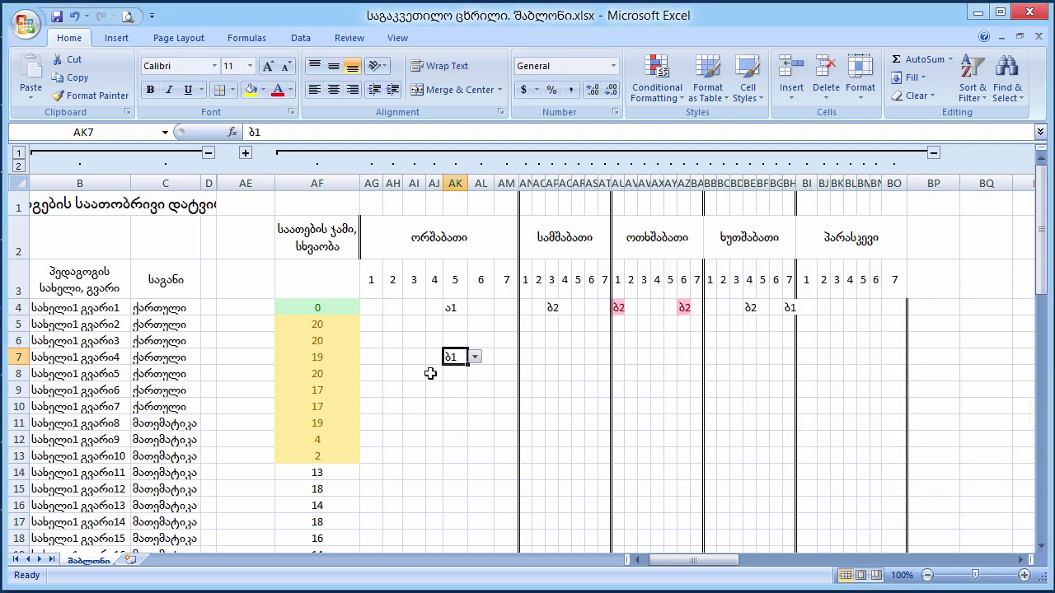
pyautogui.click(392, 357)
pyautogui.click(409, 356)
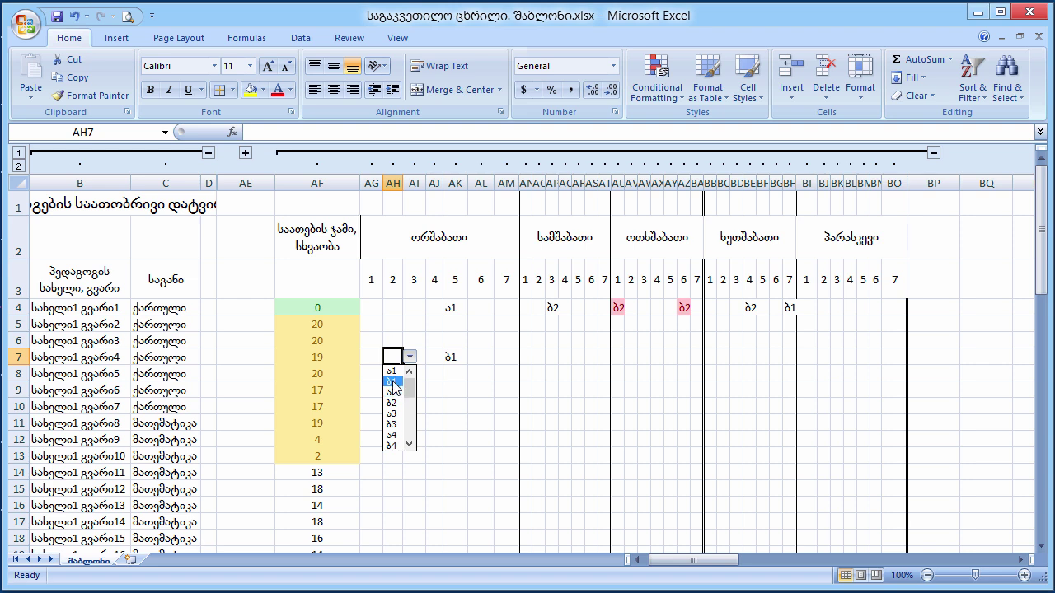
pyautogui.click(392, 382)
pyautogui.click(430, 419)
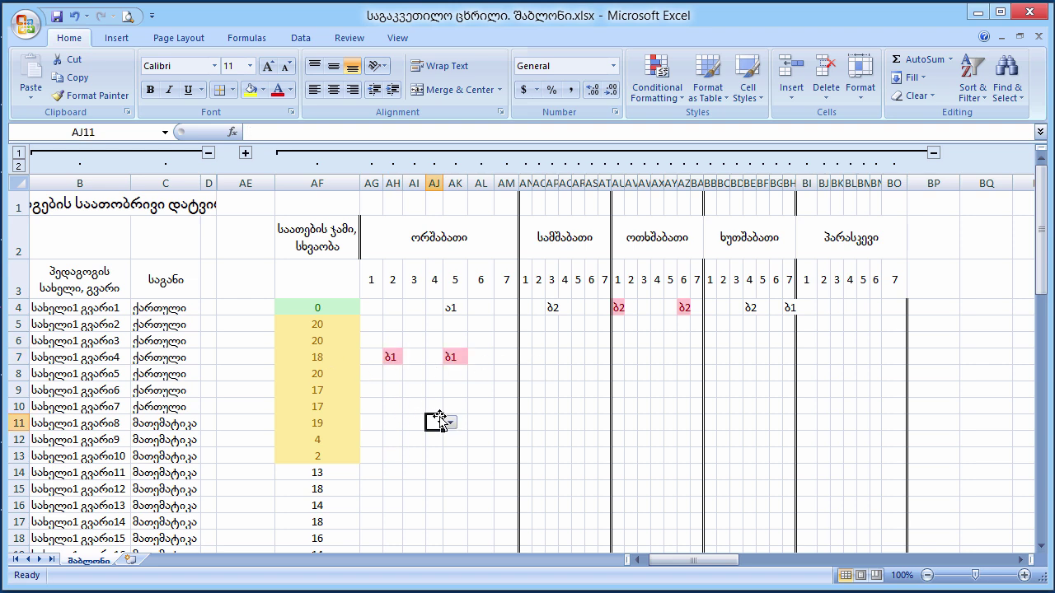
pyautogui.click(391, 360)
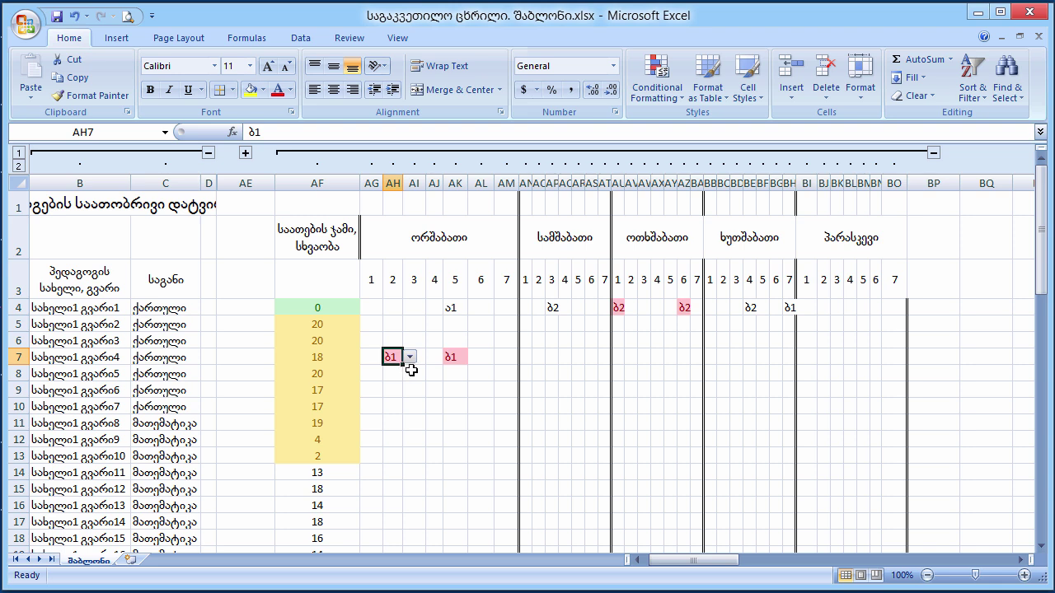
pyautogui.press('Delete')
pyautogui.click(458, 360)
pyautogui.press('Delete')
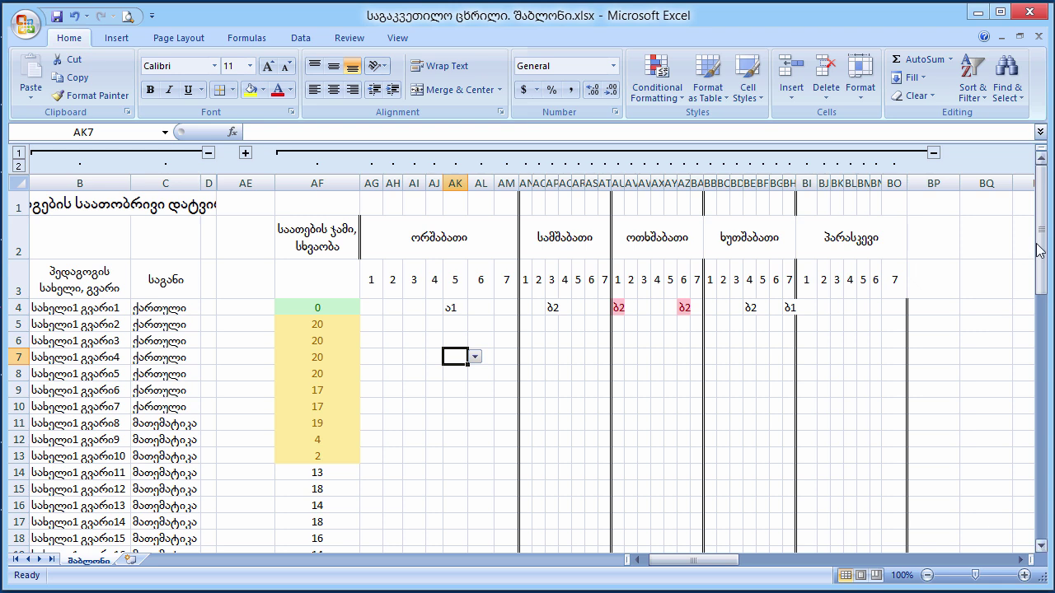
# Put class ბ1 in AG6, dropping that teacher's remaining hours to 19
pyautogui.scroll(-2, 940, 266)
pyautogui.scroll(2, 491, 308)
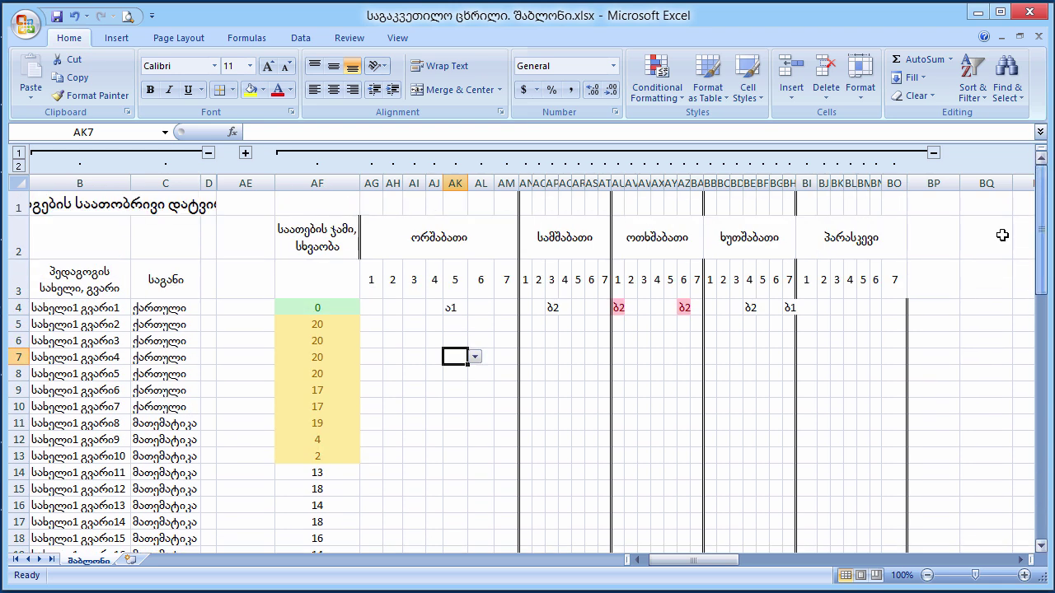
pyautogui.click(370, 344)
pyautogui.click(385, 341)
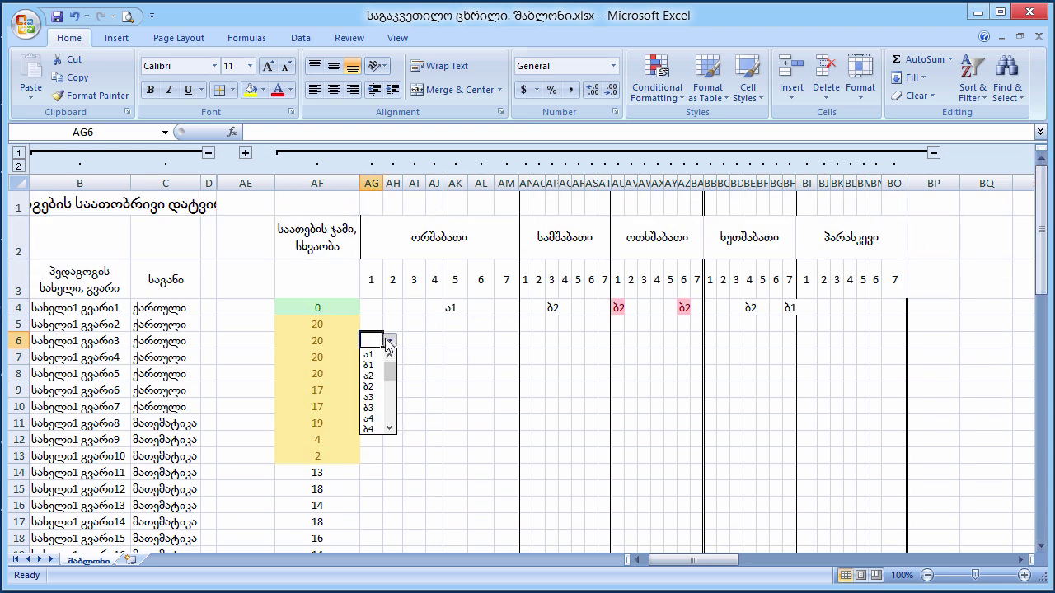
pyautogui.click(379, 366)
# Put class ბ1 in AG14 too, leaving that teacher 12 remaining hours
pyautogui.click(372, 477)
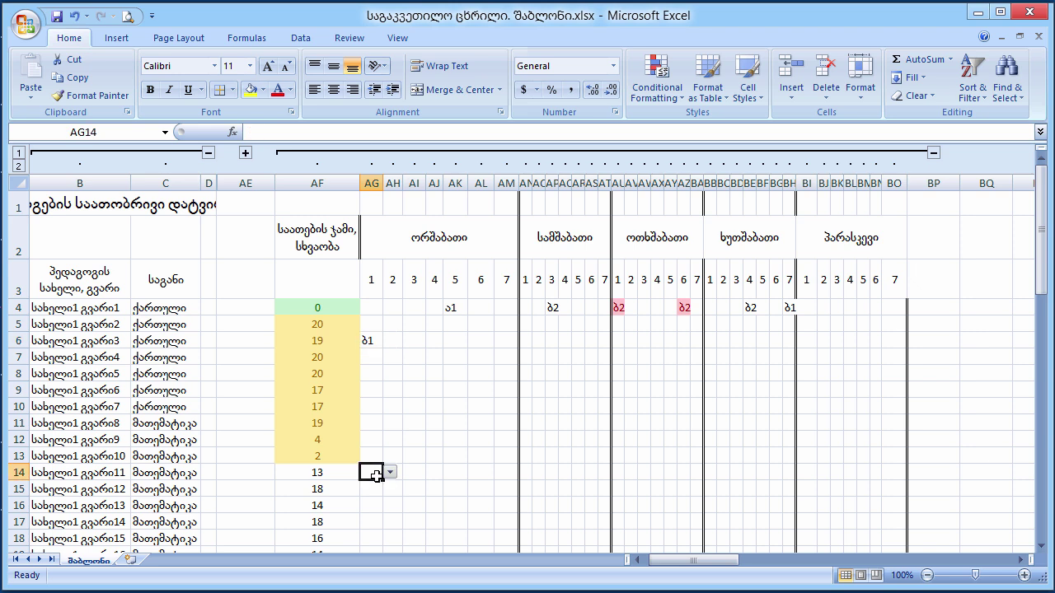
pyautogui.click(389, 472)
pyautogui.click(378, 498)
pyautogui.scroll(-2, 390, 349)
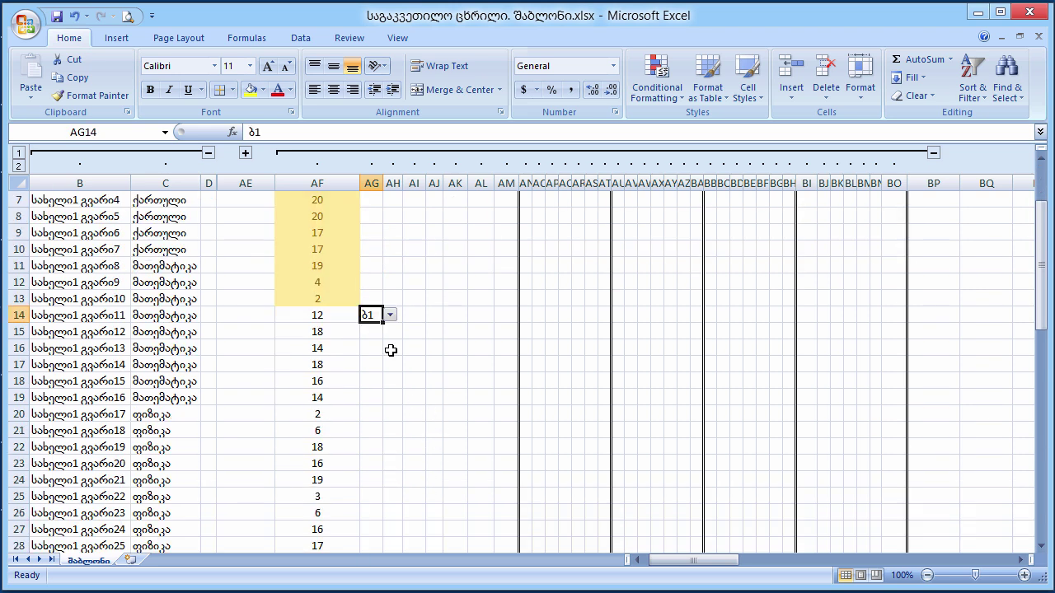
pyautogui.scroll(2, 394, 321)
pyautogui.click(374, 345)
pyautogui.click(370, 473)
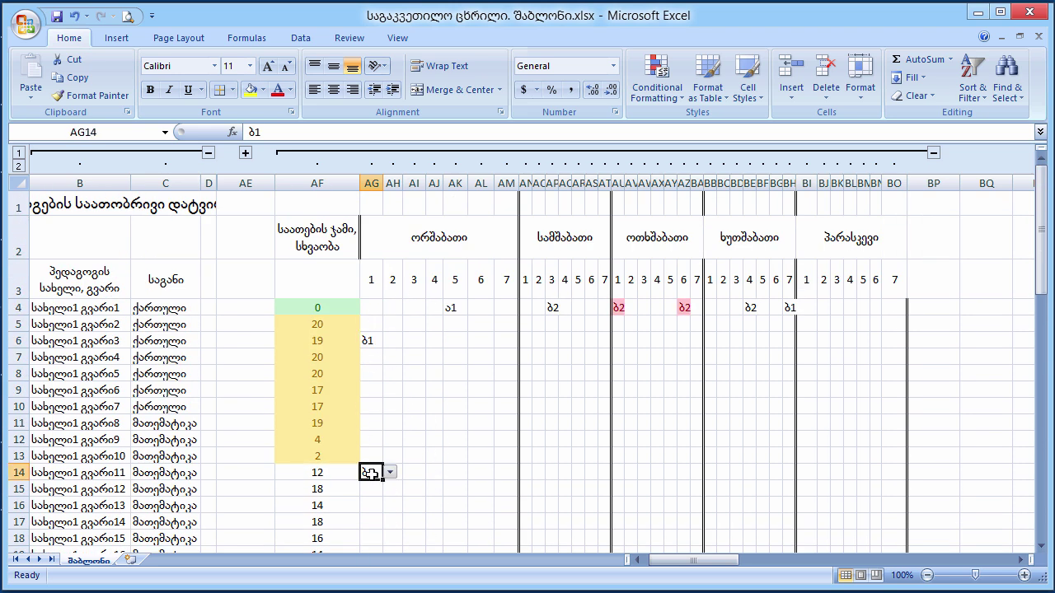
pyautogui.click(376, 341)
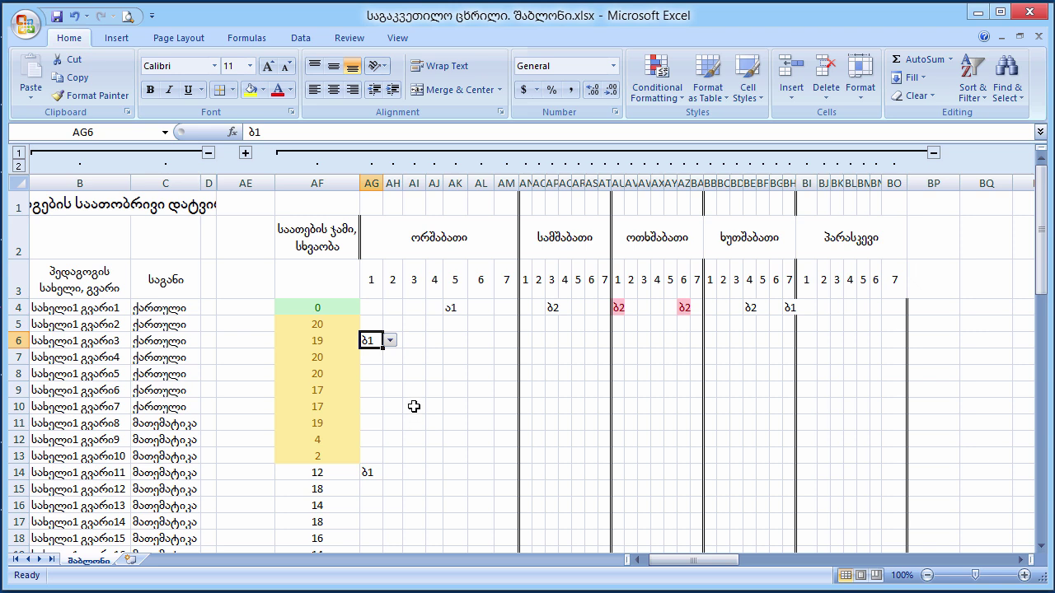
pyautogui.moveTo(370, 308)
pyautogui.mouseDown()
pyautogui.moveTo(375, 573)
pyautogui.moveTo(377, 521)
pyautogui.mouseUp()
pyautogui.scroll(2, 473, 473)
# Highlight duplicate values in AG4:AG35 with Yellow Fill and Dark Yellow Text
pyautogui.scroll(3, 505, 392)
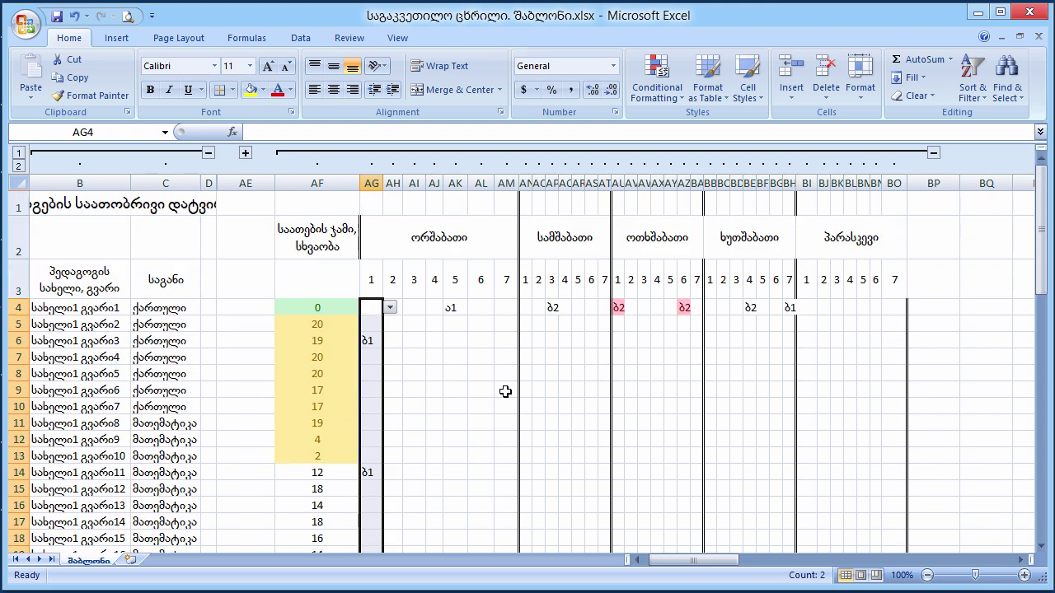
pyautogui.click(661, 88)
pyautogui.moveTo(709, 125)
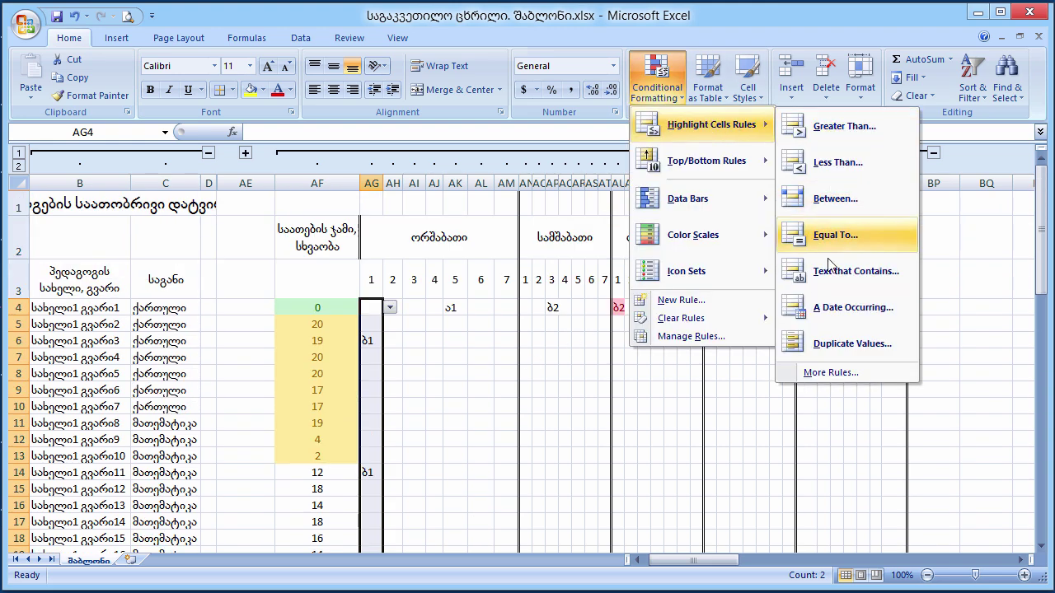
pyautogui.click(855, 352)
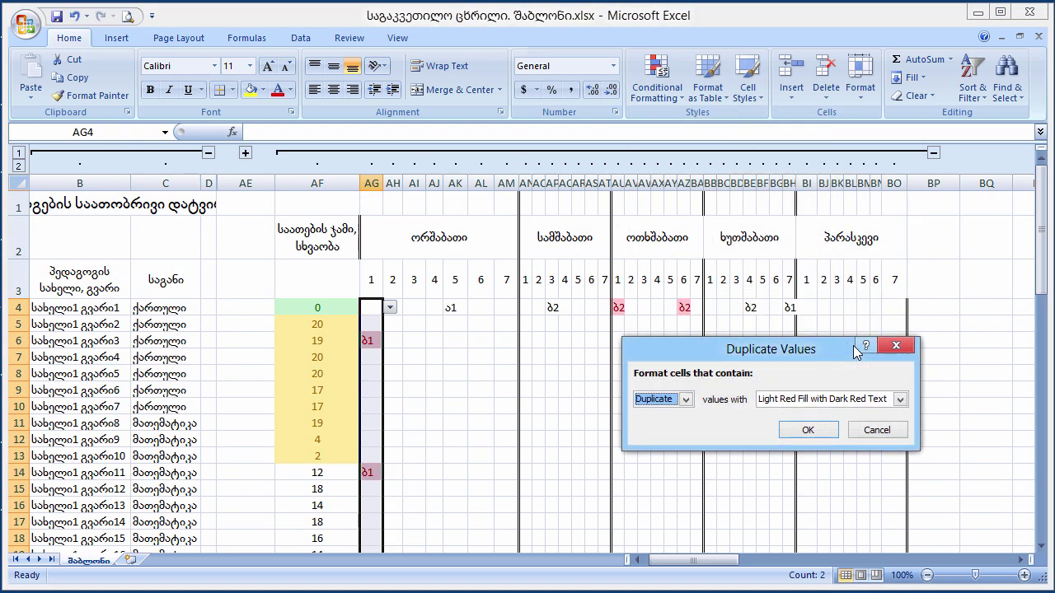
pyautogui.click(685, 400)
pyautogui.click(666, 414)
pyautogui.click(901, 399)
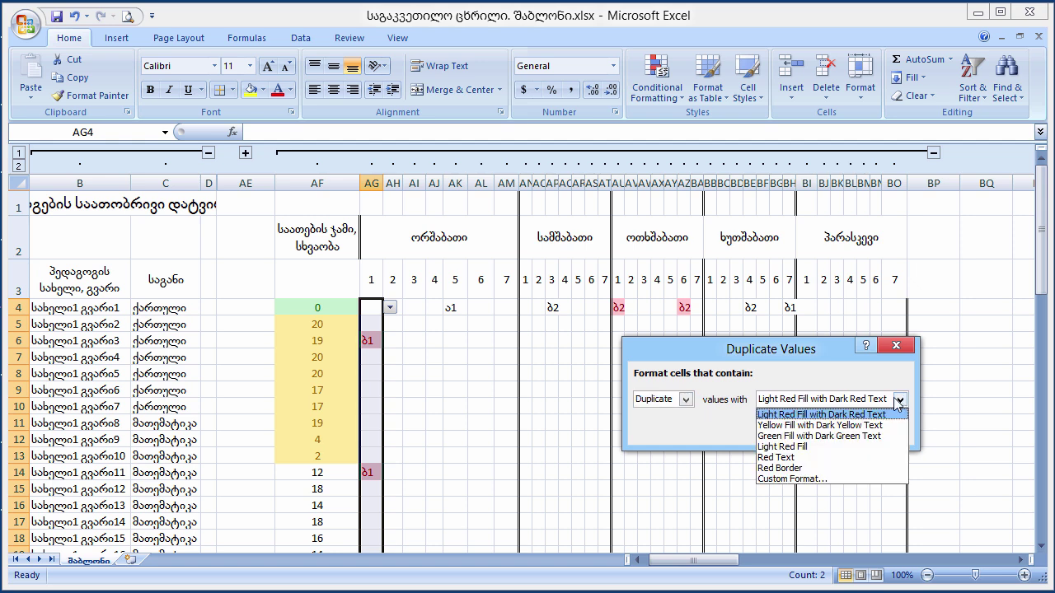
pyautogui.click(816, 436)
pyautogui.click(901, 399)
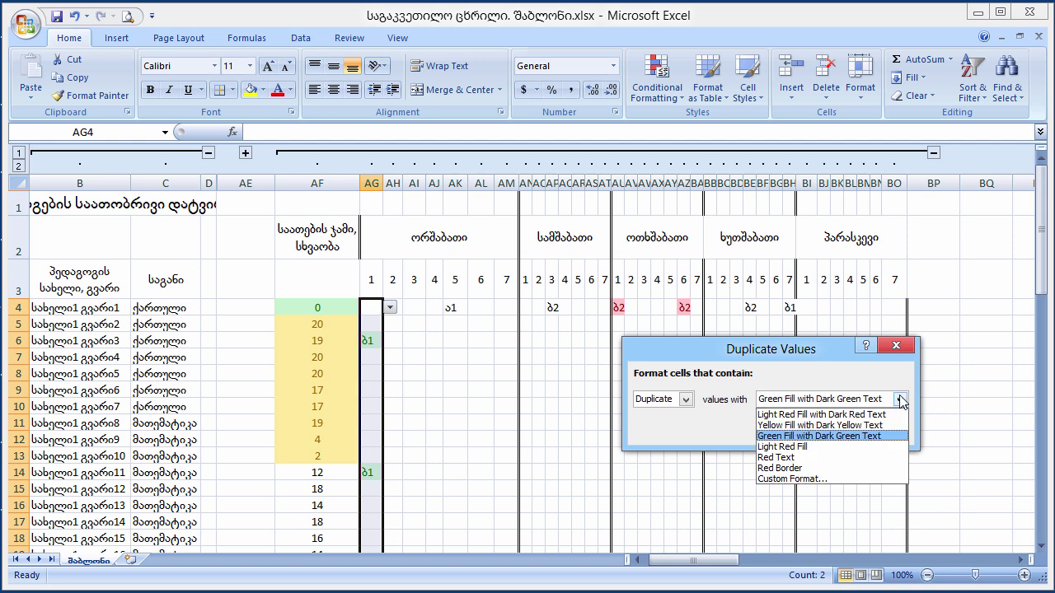
pyautogui.click(845, 423)
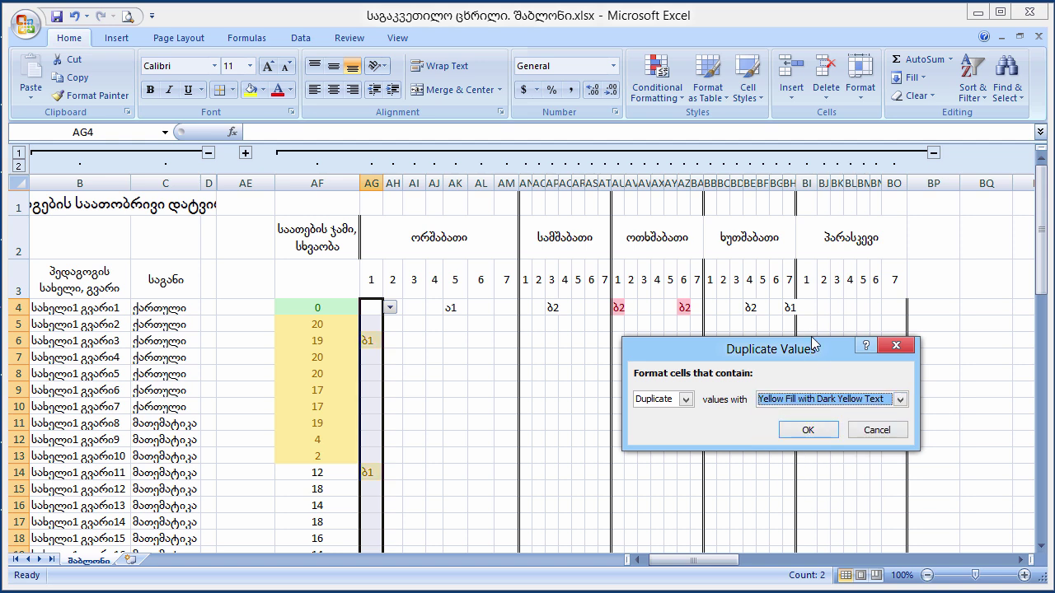
pyautogui.click(820, 434)
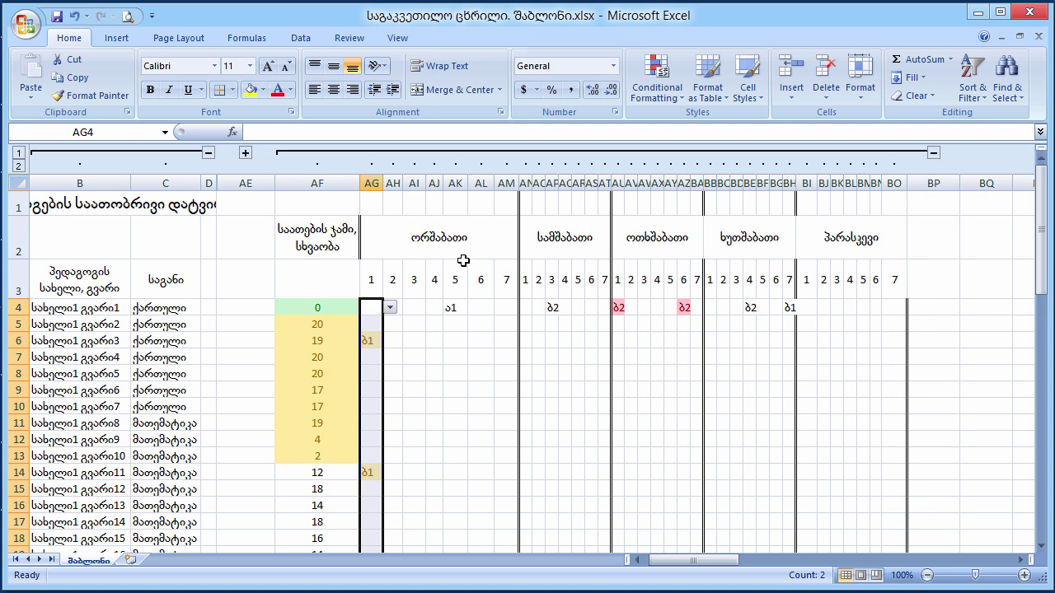
# Paint column AG's yellow duplicate formatting onto AH4:AH35
pyautogui.scroll(-1, 366, 301)
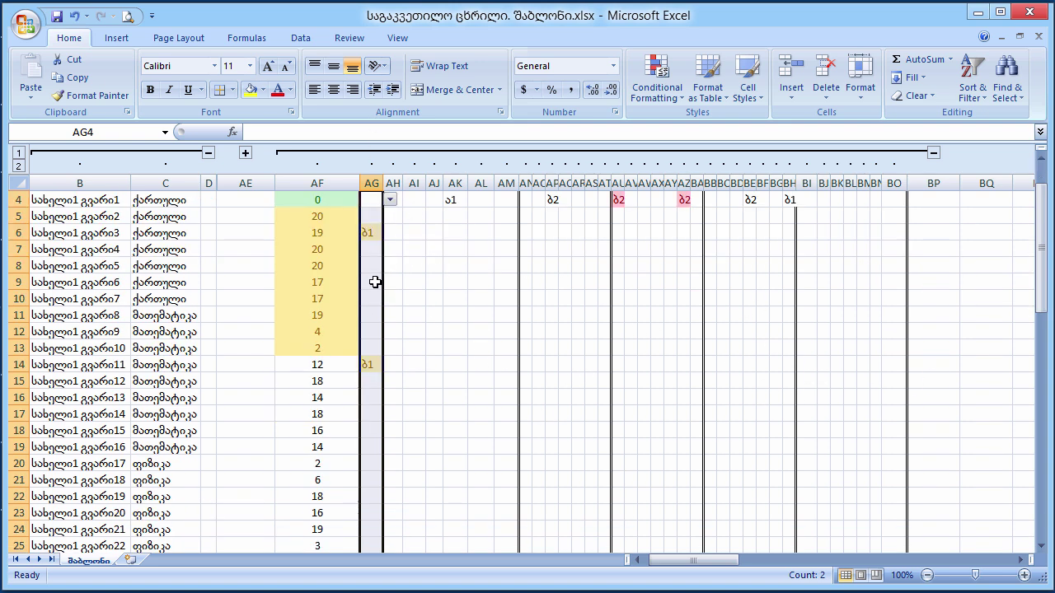
pyautogui.scroll(1, 375, 272)
pyautogui.scroll(-5, 383, 346)
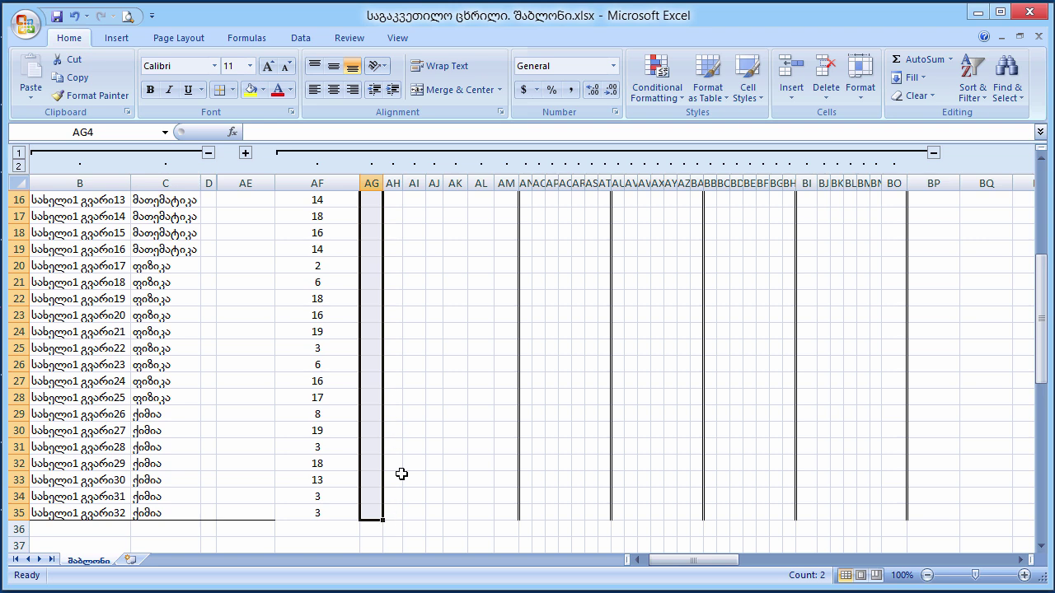
pyautogui.scroll(5, 404, 388)
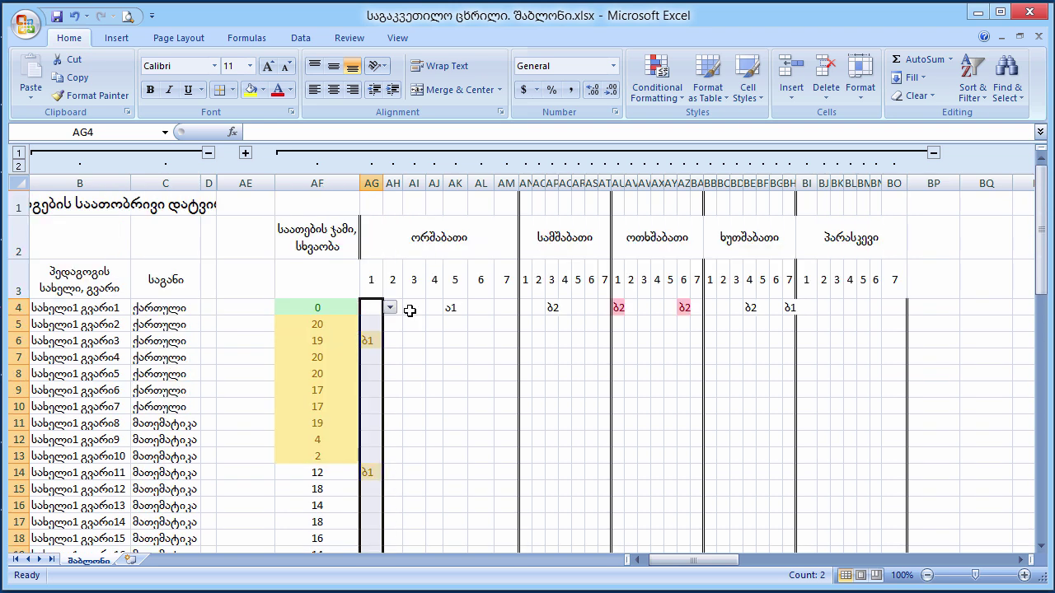
pyautogui.click(107, 96)
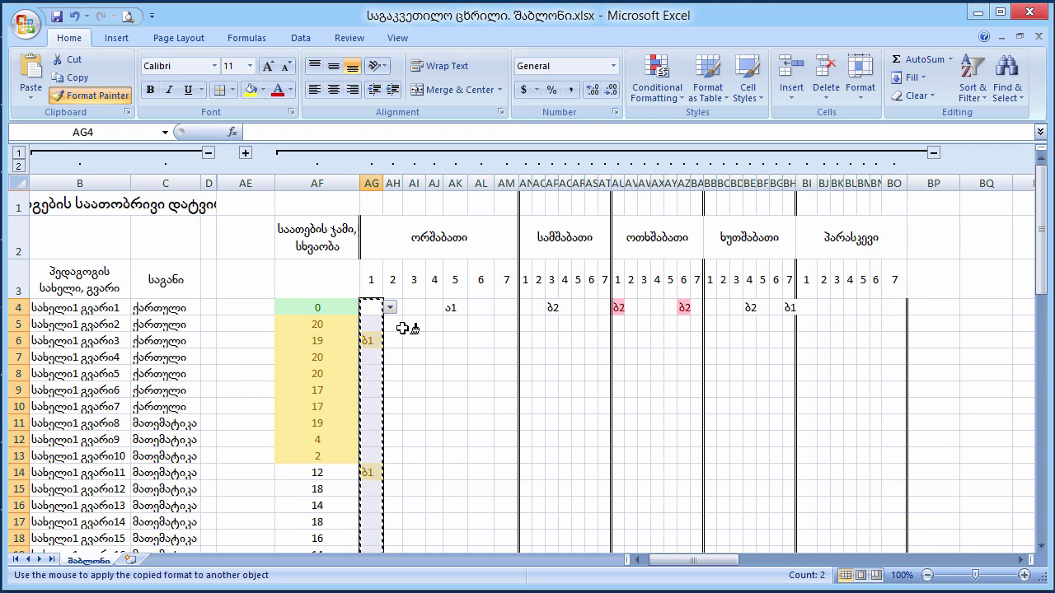
pyautogui.scroll(-1, 402, 328)
pyautogui.scroll(-6, 404, 391)
pyautogui.moveTo(398, 365)
pyautogui.mouseDown()
pyautogui.moveTo(396, 216)
pyautogui.moveTo(391, 306)
pyautogui.mouseUp()
pyautogui.scroll(1, 409, 328)
pyautogui.scroll(7, 433, 365)
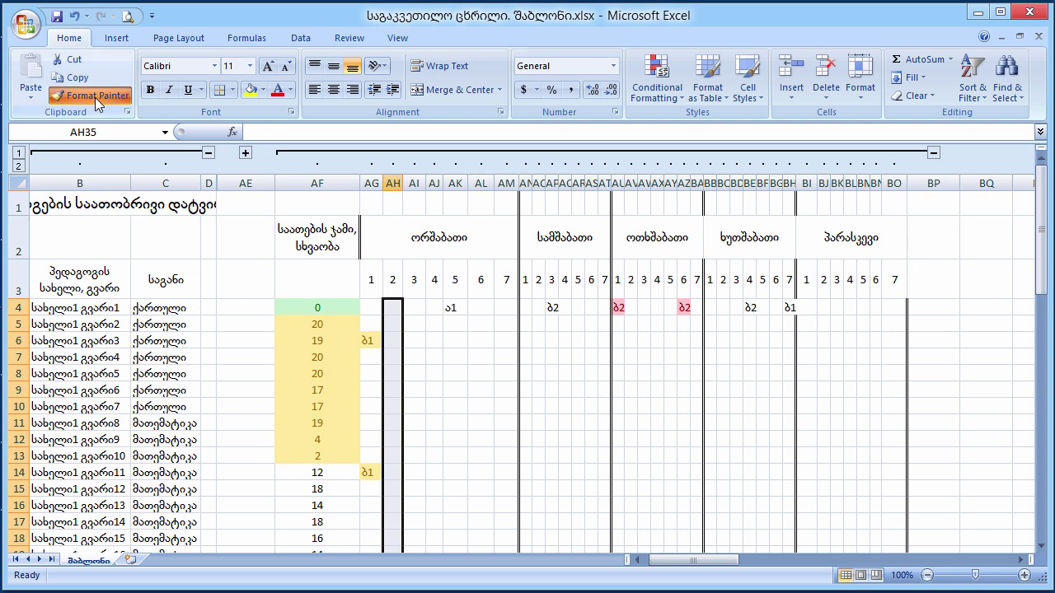
# Paint the same duplicate formatting onto AI4:AI35
pyautogui.click(96, 96)
pyautogui.moveTo(414, 308)
pyautogui.mouseDown()
pyautogui.moveTo(414, 540)
pyautogui.moveTo(420, 529)
pyautogui.mouseUp()
pyautogui.scroll(5, 448, 480)
pyautogui.click(417, 375)
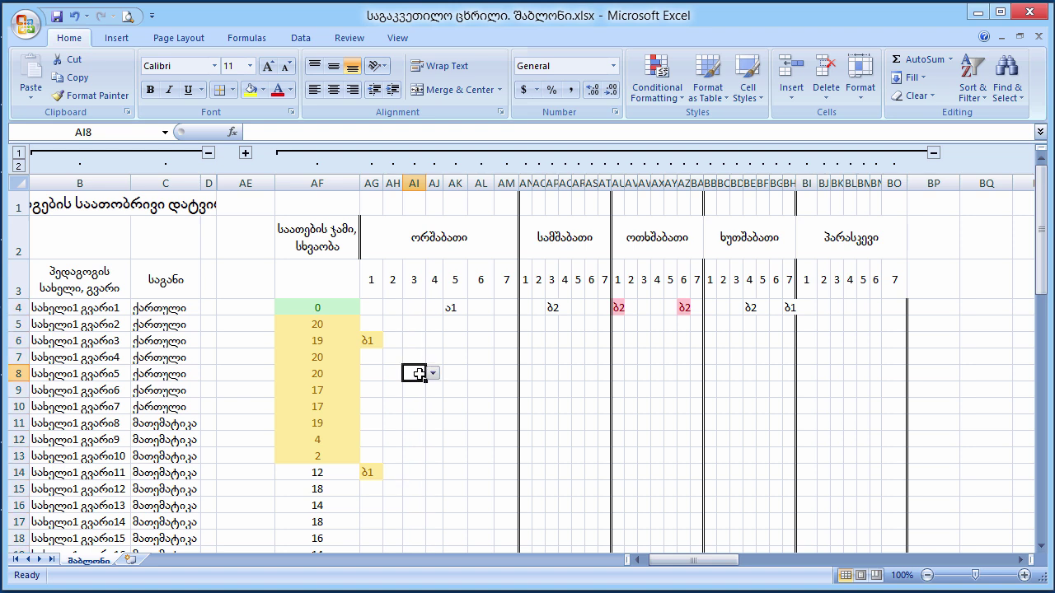
pyautogui.click(660, 77)
pyautogui.moveTo(708, 125)
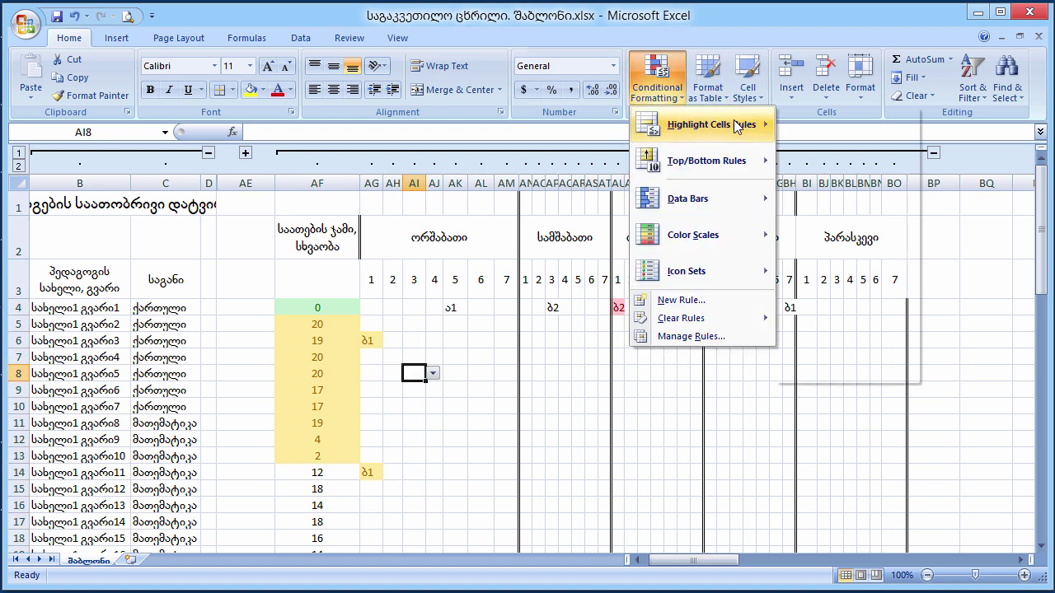
pyautogui.click(686, 338)
pyautogui.moveTo(667, 285); pyautogui.dragTo(632, 227)
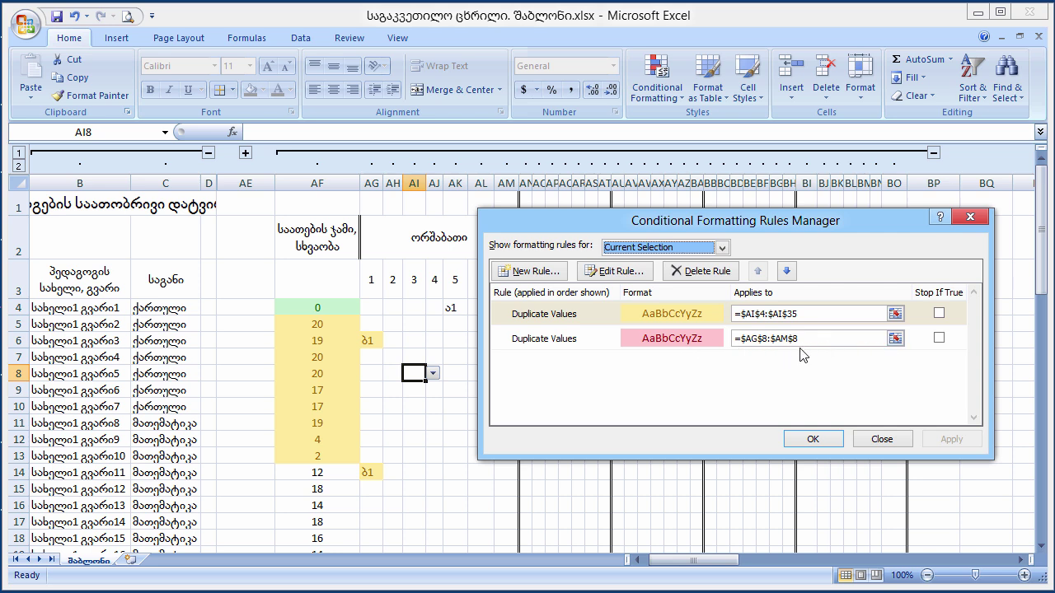
pyautogui.click(872, 441)
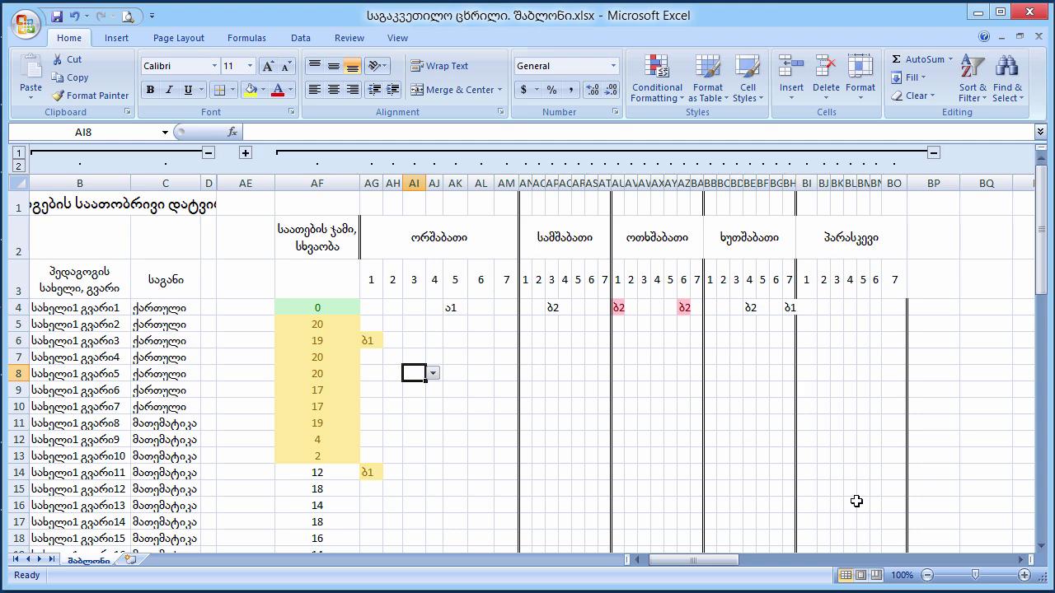
pyautogui.click(928, 576)
# Zoom out to 50% and expand the grouped columns D–AE
pyautogui.click(928, 577)
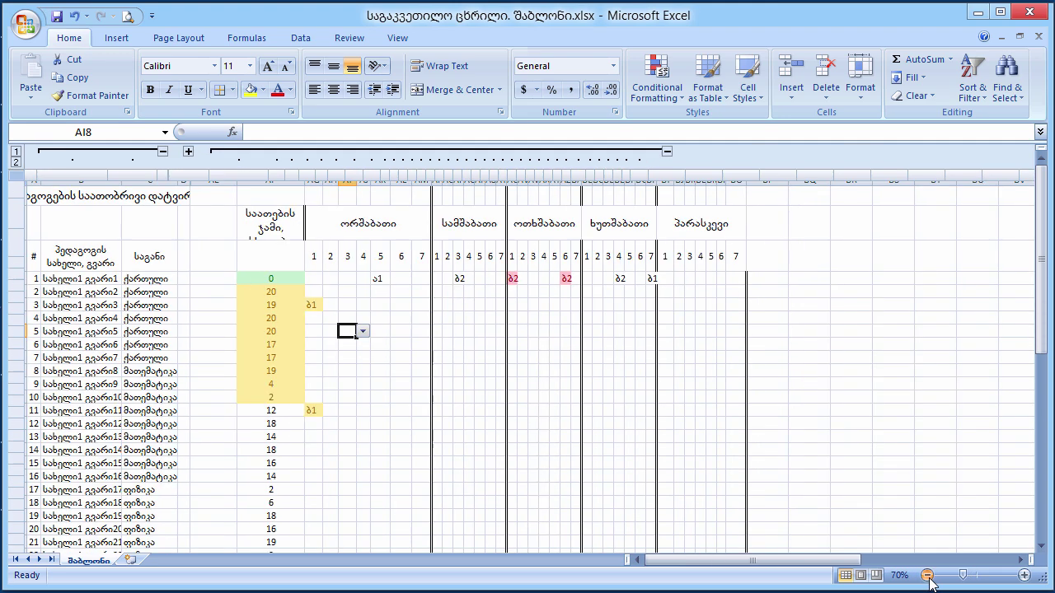
pyautogui.click(928, 576)
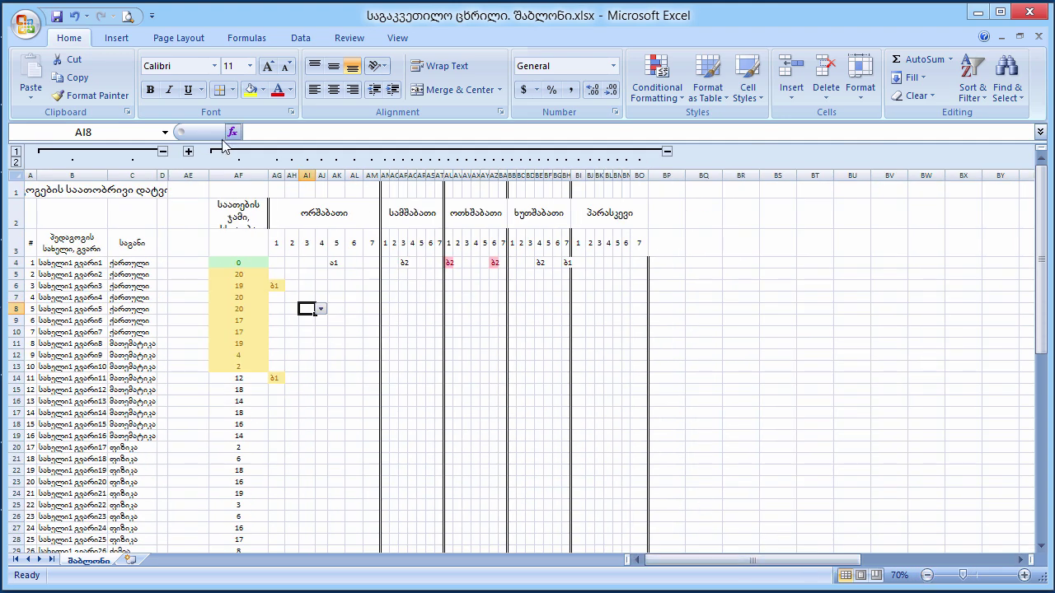
pyautogui.click(928, 576)
pyautogui.click(928, 575)
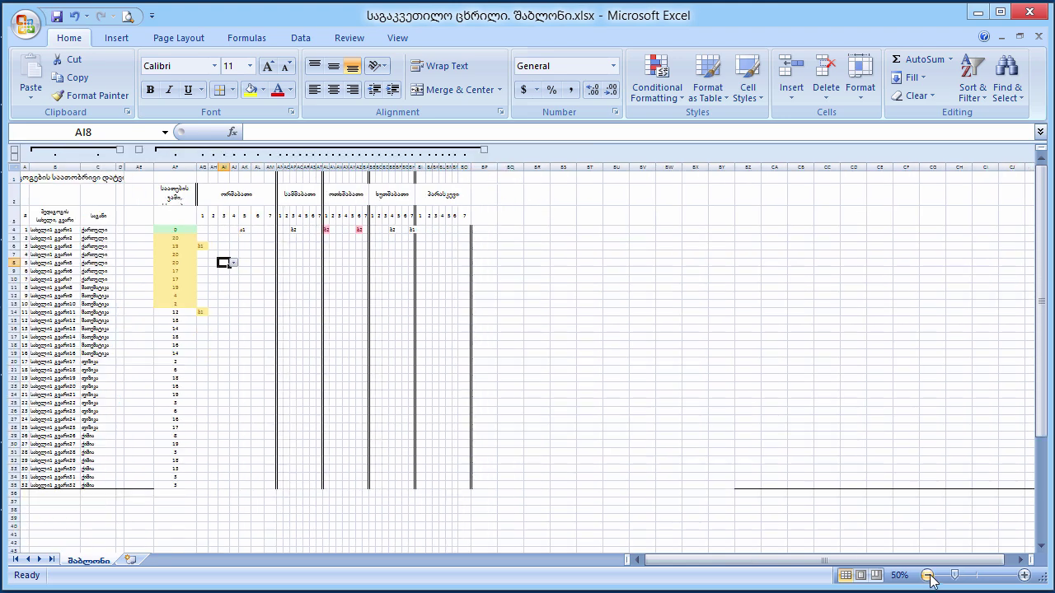
pyautogui.click(140, 152)
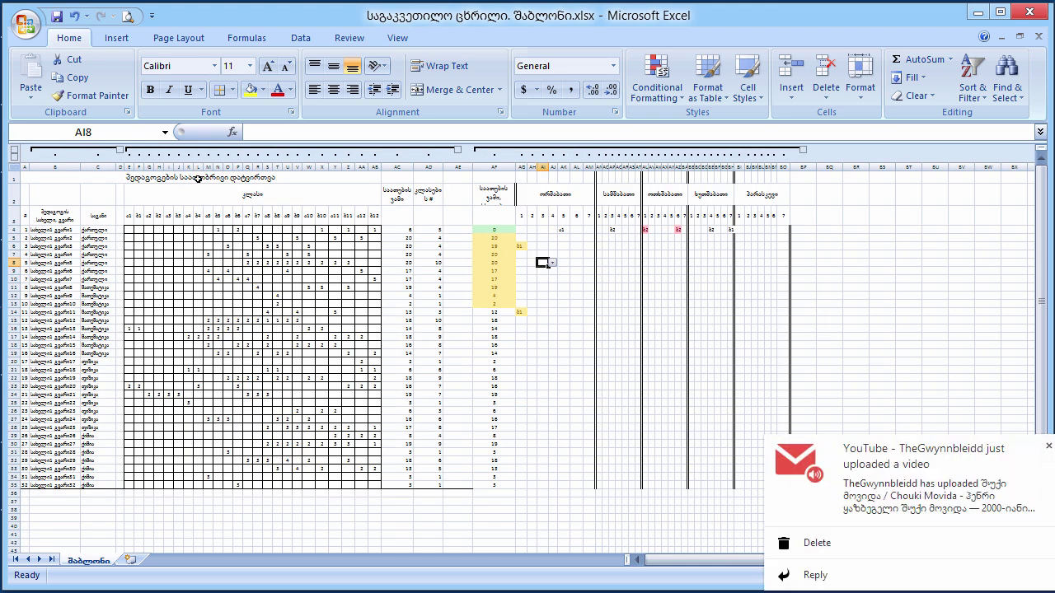